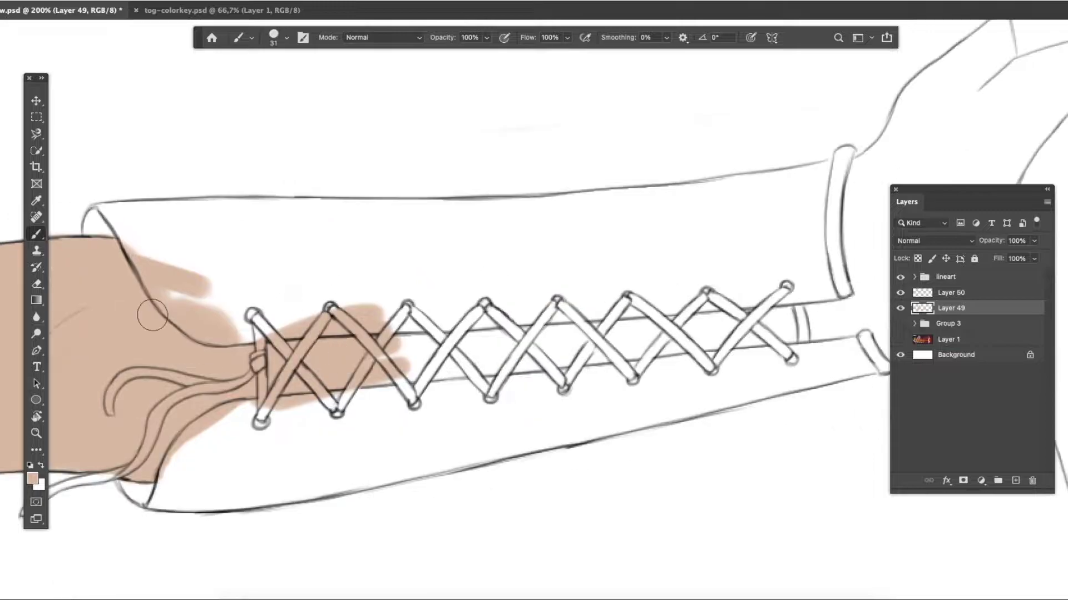
# Paint the skin tone beneath the bracer's lacing and across the bow hand on Layer 49.
pyautogui.moveTo(345, 355)
pyautogui.mouseDown()
pyautogui.moveTo(689, 333)
pyautogui.moveTo(839, 311)
pyautogui.mouseUp()
pyautogui.hscroll(12, 534, 311)
pyautogui.scroll(3, 534, 311)
pyautogui.moveTo(478, 200)
pyautogui.mouseDown()
pyautogui.moveTo(339, 246)
pyautogui.moveTo(310, 312)
pyautogui.moveTo(348, 405)
pyautogui.moveTo(334, 489)
pyautogui.moveTo(464, 259)
pyautogui.moveTo(545, 209)
pyautogui.moveTo(562, 310)
pyautogui.moveTo(621, 321)
pyautogui.mouseUp()
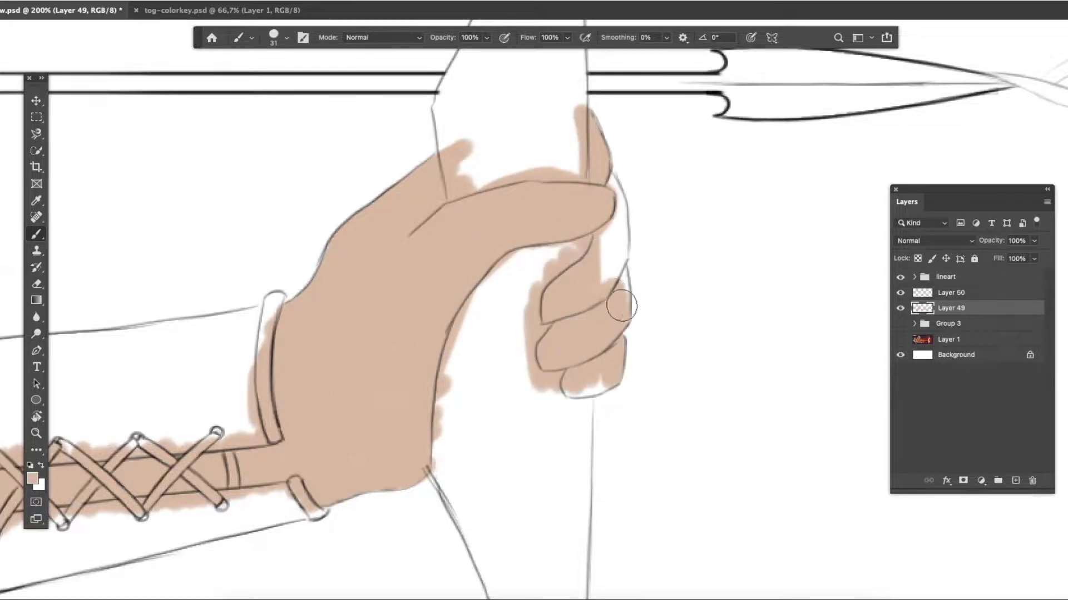
# Fill the hair behind and around the ear with golden blond on Layer 50, with the skin layer hidden.
pyautogui.press('z')
pyautogui.keyDown('alt'); pyautogui.click(715, 326); pyautogui.keyUp('alt')
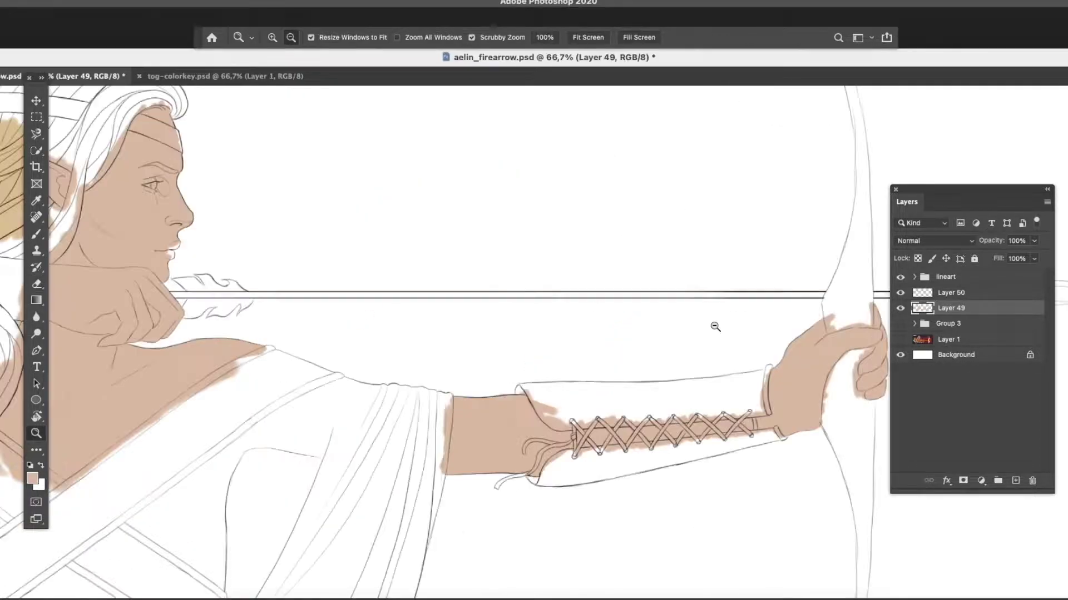
pyautogui.keyDown('alt'); pyautogui.click(715, 327); pyautogui.keyUp('alt')
pyautogui.click(524, 267)
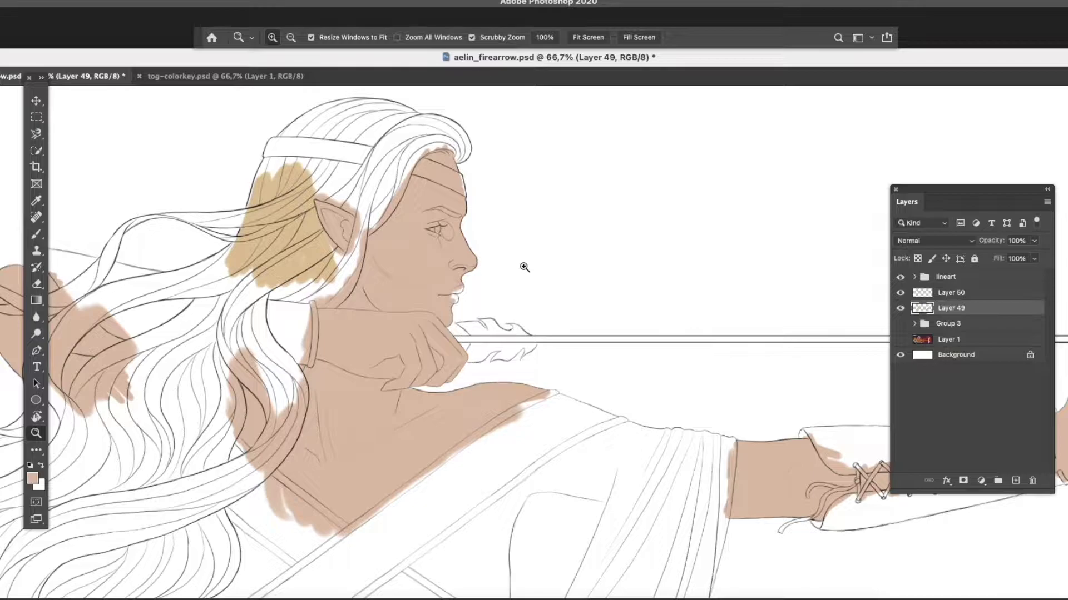
pyautogui.click(524, 267)
pyautogui.keyDown('alt'); pyautogui.click(803, 164); pyautogui.keyUp('alt')
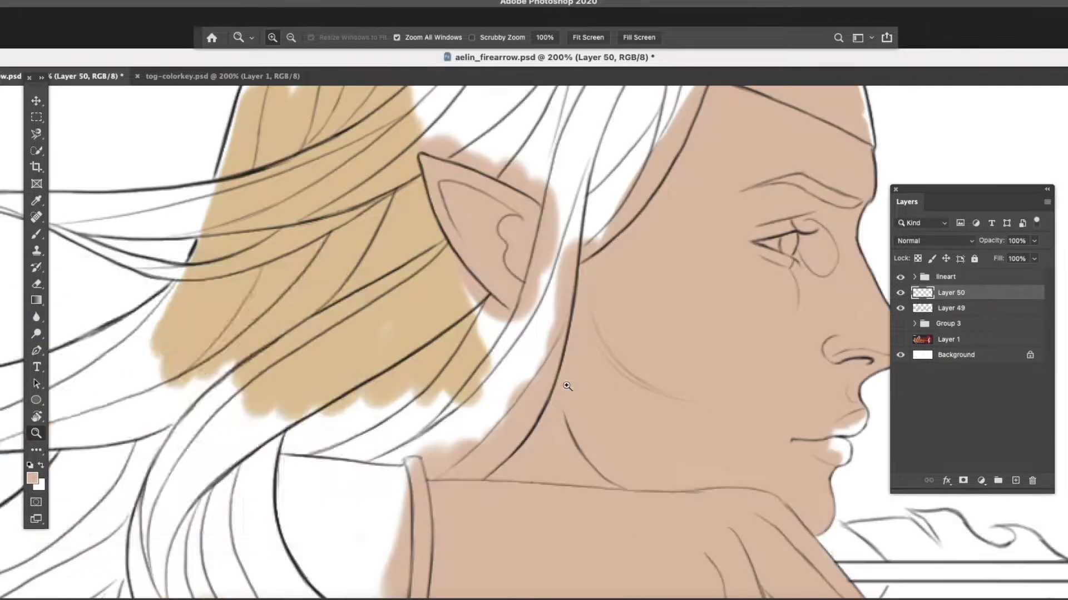
pyautogui.press('b')
pyautogui.moveTo(245, 439)
pyautogui.mouseDown()
pyautogui.moveTo(327, 387)
pyautogui.moveTo(528, 378)
pyautogui.moveTo(439, 430)
pyautogui.moveTo(424, 233)
pyautogui.moveTo(542, 371)
pyautogui.mouseUp()
pyautogui.scroll(5, 542, 372)
pyautogui.hscroll(3, 542, 372)
pyautogui.moveTo(412, 457)
pyautogui.mouseDown()
pyautogui.moveTo(445, 383)
pyautogui.moveTo(482, 367)
pyautogui.moveTo(550, 234)
pyautogui.moveTo(489, 180)
pyautogui.moveTo(582, 240)
pyautogui.moveTo(345, 283)
pyautogui.moveTo(378, 250)
pyautogui.mouseUp()
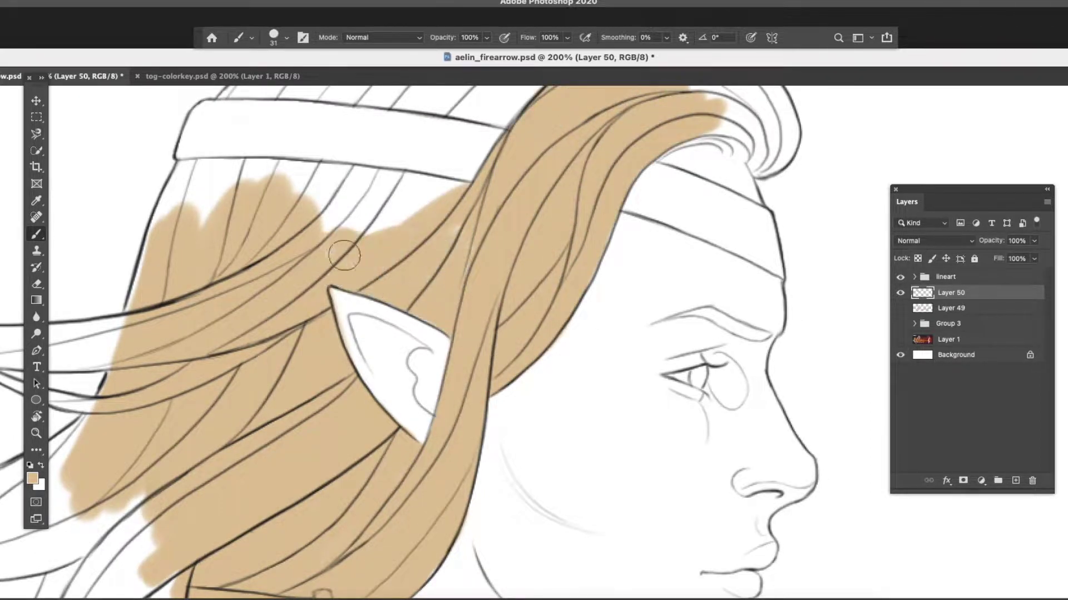
# Cover the crown, the headband area and the rolled hair above the forehead with blond.
pyautogui.moveTo(222, 178)
pyautogui.mouseDown()
pyautogui.moveTo(293, 162)
pyautogui.moveTo(473, 166)
pyautogui.mouseUp()
pyautogui.scroll(5, 482, 258)
pyautogui.moveTo(481, 258)
pyautogui.mouseDown()
pyautogui.moveTo(326, 310)
pyautogui.moveTo(398, 298)
pyautogui.moveTo(437, 229)
pyautogui.mouseUp()
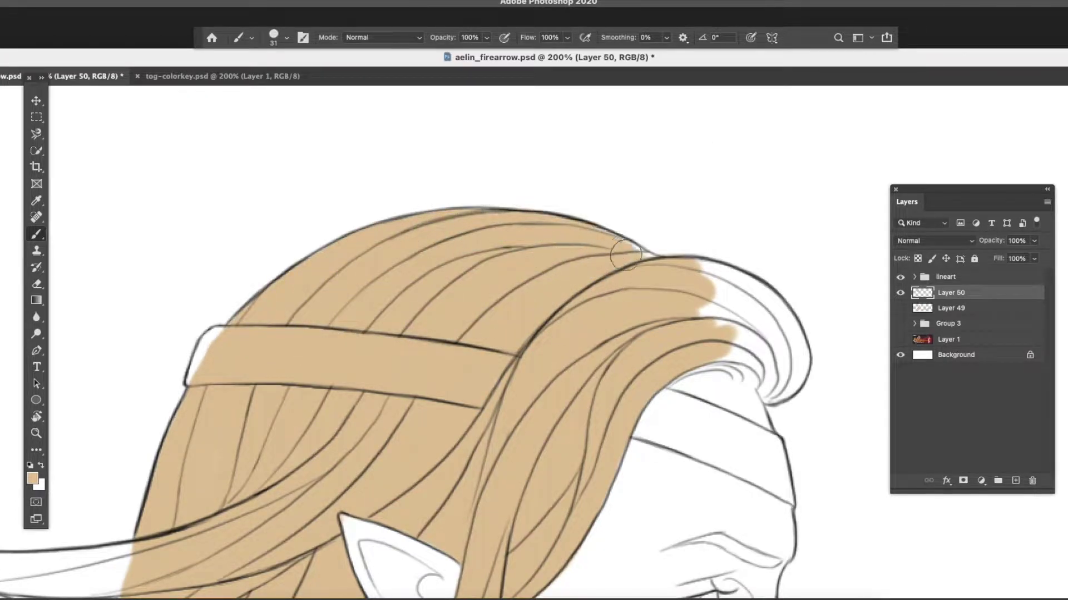
pyautogui.hscroll(6, 600, 238)
pyautogui.scroll(-3, 599, 238)
pyautogui.click(517, 267)
pyautogui.moveTo(512, 284); pyautogui.dragTo(419, 259)
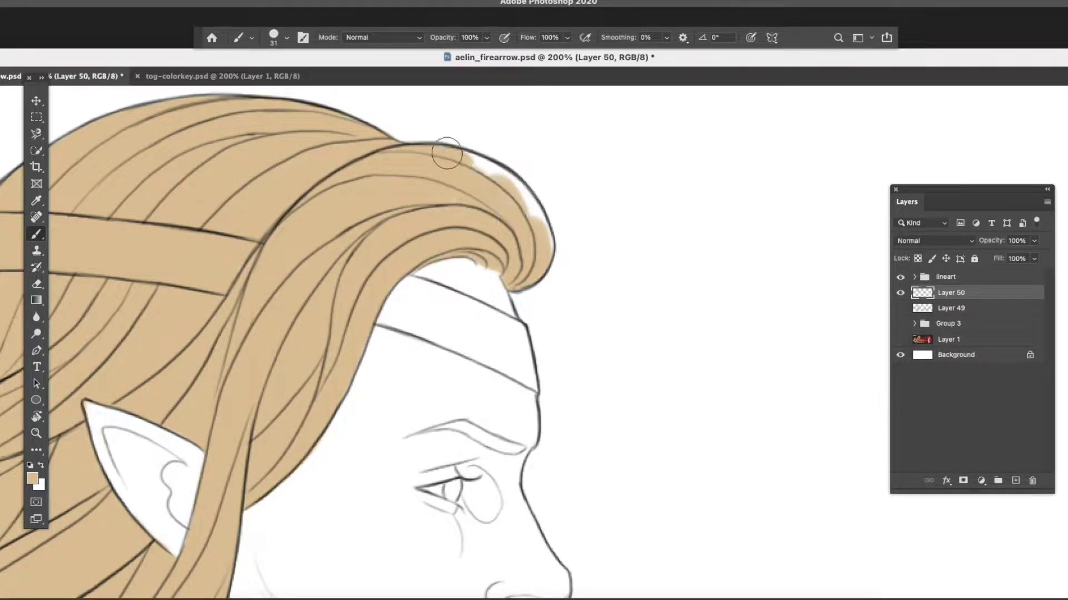
# Enlarge the brush and fill the locks falling from below the ear toward the back with blond.
pyautogui.scroll(-10, 512, 187)
pyautogui.press(']')
pyautogui.press(']')
pyautogui.press(']')
pyautogui.press(']')
pyautogui.moveTo(353, 238)
pyautogui.mouseDown()
pyautogui.moveTo(536, 272)
pyautogui.moveTo(399, 265)
pyautogui.moveTo(487, 210)
pyautogui.moveTo(470, 439)
pyautogui.moveTo(574, 381)
pyautogui.moveTo(348, 485)
pyautogui.mouseUp()
pyautogui.scroll(-5, 349, 486)
pyautogui.hscroll(-4, 348, 486)
pyautogui.moveTo(433, 261)
pyautogui.mouseDown()
pyautogui.moveTo(281, 310)
pyautogui.moveTo(552, 215)
pyautogui.moveTo(201, 511)
pyautogui.mouseUp()
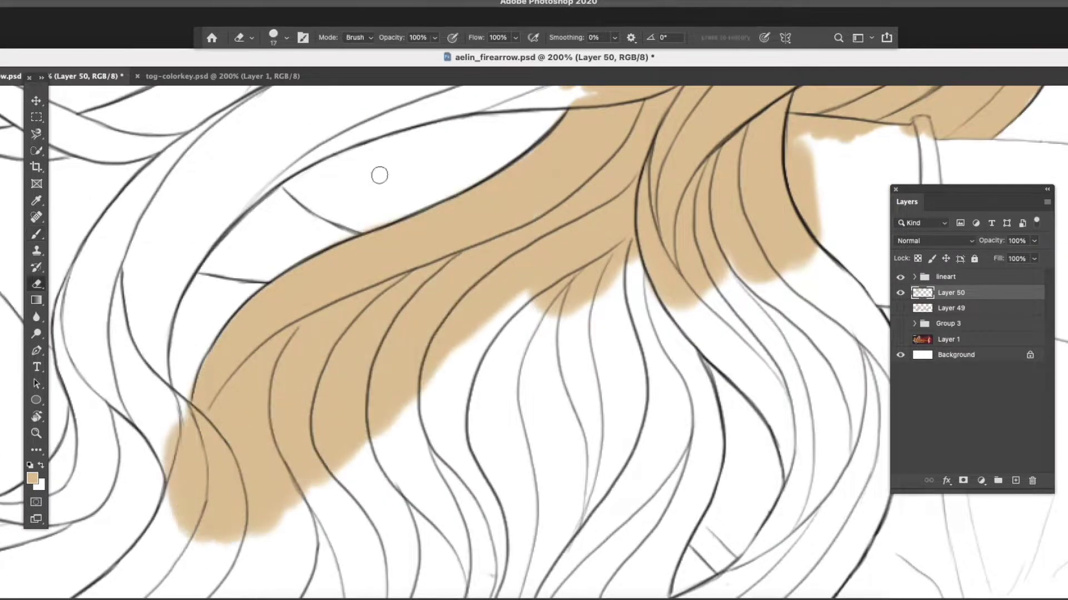
# Fill the looping lock behind the shoulder with blond using a 36 px brush, leaving its opening unpainted.
pyautogui.moveTo(173, 206); pyautogui.dragTo(188, 445)
pyautogui.press(']')
pyautogui.press(']')
pyautogui.press(']')
pyautogui.press(']')
pyautogui.press(']')
pyautogui.moveTo(183, 289)
pyautogui.mouseDown()
pyautogui.moveTo(267, 166)
pyautogui.moveTo(78, 317)
pyautogui.moveTo(329, 174)
pyautogui.mouseUp()
pyautogui.scroll(3, 328, 174)
pyautogui.hscroll(-3, 329, 174)
pyautogui.moveTo(523, 212)
pyautogui.mouseDown()
pyautogui.moveTo(433, 226)
pyautogui.moveTo(739, 232)
pyautogui.moveTo(524, 281)
pyautogui.mouseUp()
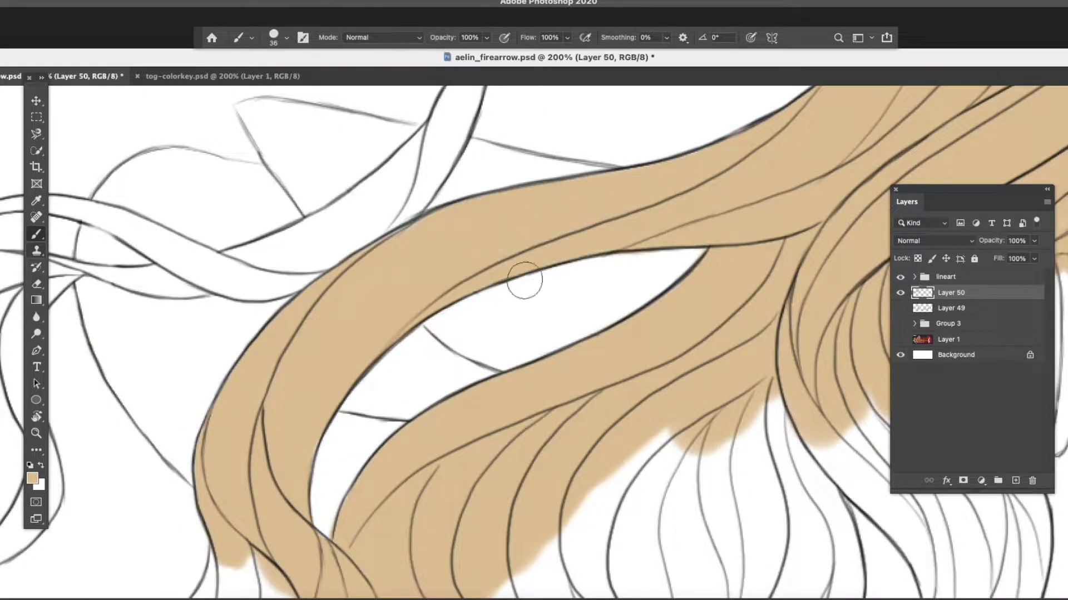
# Extend the blond fill down the wavy locks hanging beside the neck and shoulder, following the lineart.
pyautogui.scroll(-5, 341, 376)
pyautogui.press('z')
pyautogui.keyDown('alt'); pyautogui.click(648, 179); pyautogui.keyUp('alt')
pyautogui.click(649, 179)
pyautogui.press('b')
pyautogui.moveTo(717, 422)
pyautogui.mouseDown()
pyautogui.moveTo(710, 340)
pyautogui.moveTo(667, 310)
pyautogui.moveTo(797, 320)
pyautogui.mouseUp()
pyautogui.hscroll(5, 797, 319)
pyautogui.moveTo(503, 295); pyautogui.dragTo(489, 353)
pyautogui.moveTo(478, 250)
pyautogui.mouseDown()
pyautogui.moveTo(434, 534)
pyautogui.moveTo(460, 561)
pyautogui.mouseUp()
# Fill the long lock sweeping back across the lower hair with blond, enlarging the brush for the wide areas.
pyautogui.scroll(-3, 461, 560)
pyautogui.hscroll(-3, 460, 560)
pyautogui.moveTo(356, 389); pyautogui.dragTo(578, 313)
pyautogui.moveTo(347, 442)
pyautogui.mouseDown()
pyautogui.moveTo(485, 410)
pyautogui.moveTo(255, 433)
pyautogui.mouseUp()
pyautogui.scroll(3, 255, 433)
pyautogui.moveTo(434, 500)
pyautogui.mouseDown()
pyautogui.moveTo(486, 369)
pyautogui.moveTo(464, 347)
pyautogui.moveTo(346, 322)
pyautogui.moveTo(274, 552)
pyautogui.mouseUp()
pyautogui.hscroll(-3, 536, 250)
pyautogui.press(']')
pyautogui.press(']')
pyautogui.press(']')
pyautogui.press(']')
pyautogui.press(']')
pyautogui.moveTo(536, 250)
pyautogui.mouseDown()
pyautogui.moveTo(441, 428)
pyautogui.moveTo(262, 500)
pyautogui.moveTo(393, 357)
pyautogui.mouseUp()
# Reduce the brush size and continue the blond fill along the strands farther down the back.
pyautogui.press('[')
pyautogui.press('[')
pyautogui.press('[')
pyautogui.press('[')
pyautogui.press('[')
pyautogui.press('[')
pyautogui.scroll(-5, 350, 417)
pyautogui.moveTo(423, 420)
pyautogui.mouseDown()
pyautogui.moveTo(481, 539)
pyautogui.moveTo(450, 484)
pyautogui.moveTo(401, 556)
pyautogui.moveTo(305, 548)
pyautogui.moveTo(267, 489)
pyautogui.moveTo(233, 486)
pyautogui.mouseUp()
# Enlarge the brush to 100 px and block in the broad curled mass of hair below the sweeping lock.
pyautogui.scroll(-3, 450, 484)
pyautogui.hscroll(3, 450, 483)
pyautogui.hscroll(-5, 233, 486)
pyautogui.press(']')
pyautogui.press(']')
pyautogui.press(']')
pyautogui.press(']')
pyautogui.press(']')
pyautogui.press(']')
pyautogui.press(']')
pyautogui.press(']')
pyautogui.press(']')
pyautogui.press(']')
pyautogui.scroll(2, 534, 333)
pyautogui.moveTo(634, 345)
pyautogui.mouseDown()
pyautogui.moveTo(643, 267)
pyautogui.moveTo(250, 489)
pyautogui.moveTo(303, 327)
pyautogui.mouseUp()
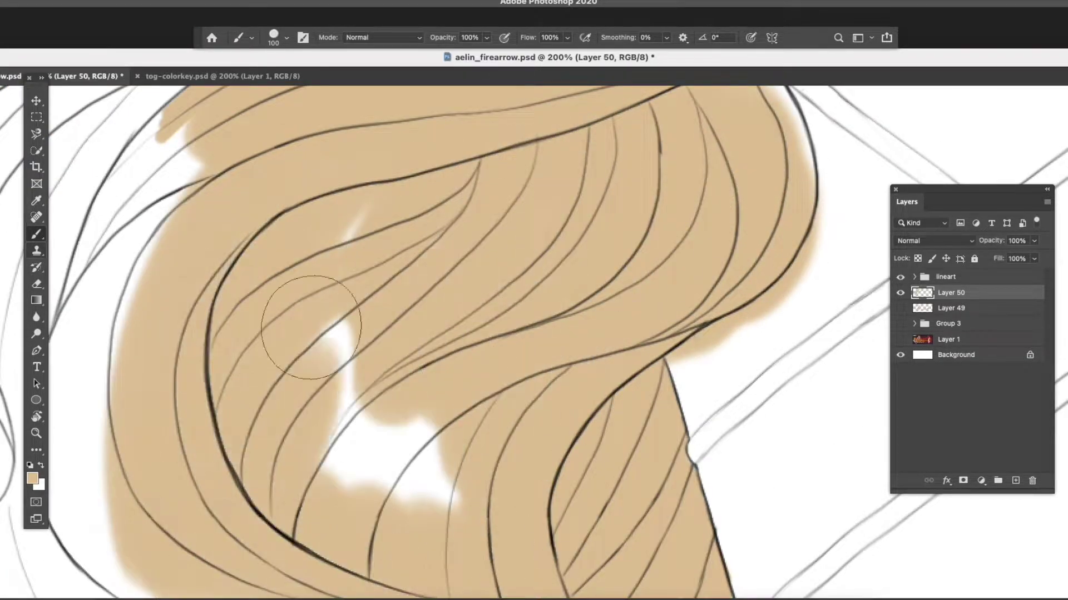
# Reduce the brush to 63 px and fill the remaining gap along the trailing edge of the hair.
pyautogui.hotkey('ctrl', '-')
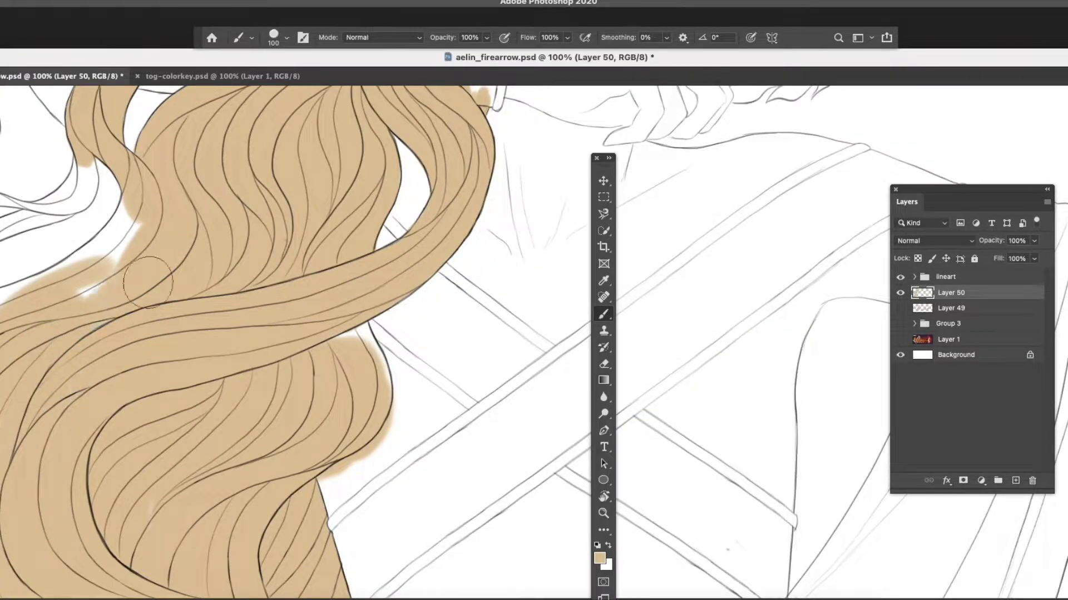
pyautogui.scroll(3, 129, 576)
pyautogui.press('[')
pyautogui.press('[')
pyautogui.press('[')
pyautogui.press('[')
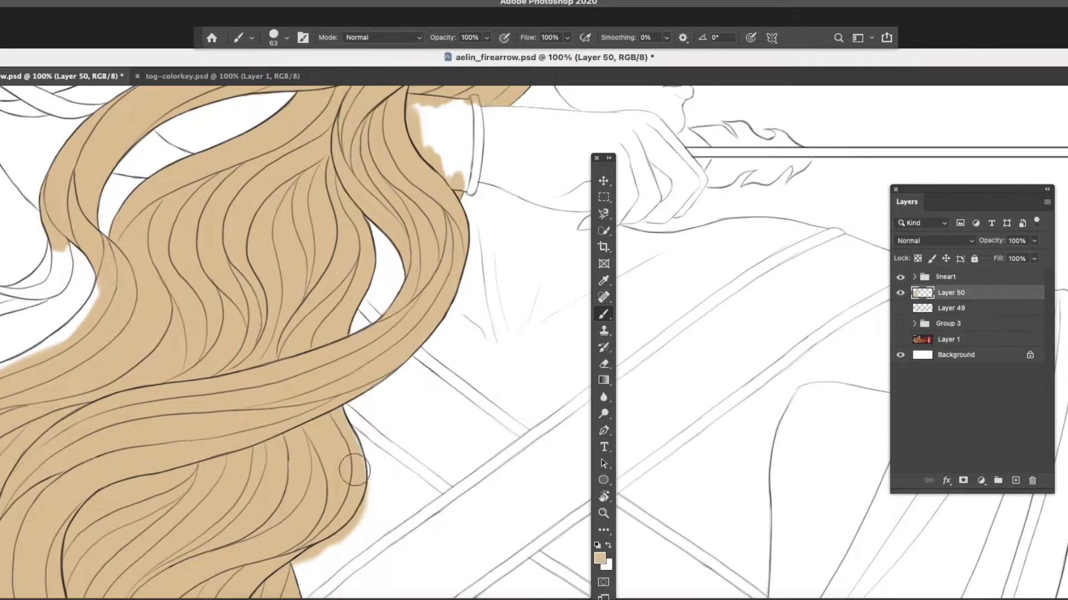
# Rotate the canvas and fill the thin windblown strands beside the main hair with a 23 px blond brush.
pyautogui.scroll(3, 478, 414)
pyautogui.hscroll(-1, 477, 415)
pyautogui.hotkey('ctrl', '-')
pyautogui.hotkey('ctrl', '+')
pyautogui.hotkey('ctrl', '+')
pyautogui.press('[')
pyautogui.press('[')
pyautogui.press('[')
pyautogui.press('[')
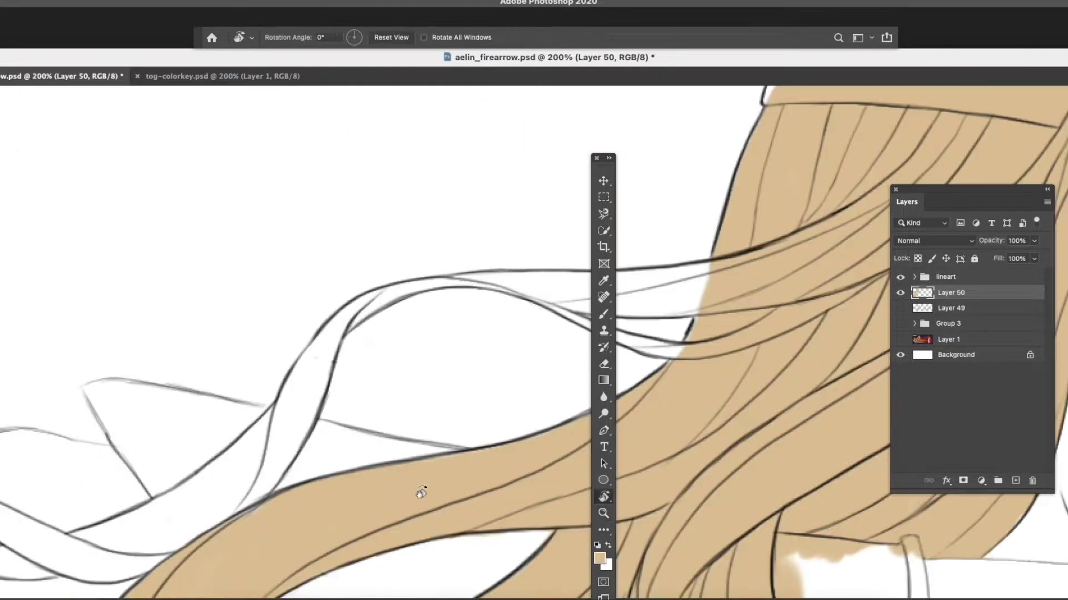
pyautogui.moveTo(418, 500); pyautogui.dragTo(486, 384)
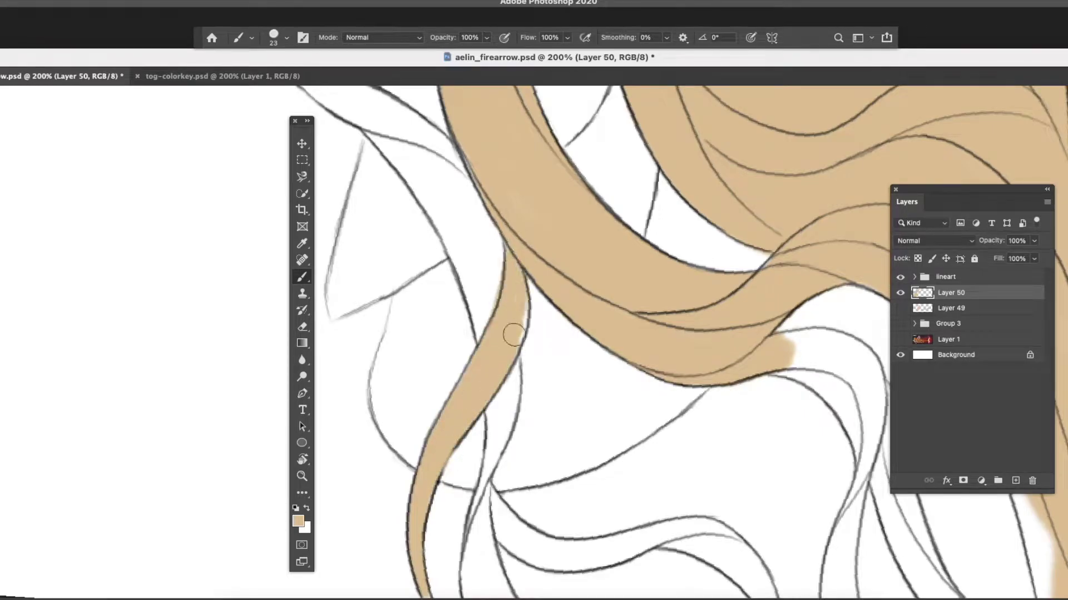
pyautogui.moveTo(520, 271); pyautogui.dragTo(484, 295)
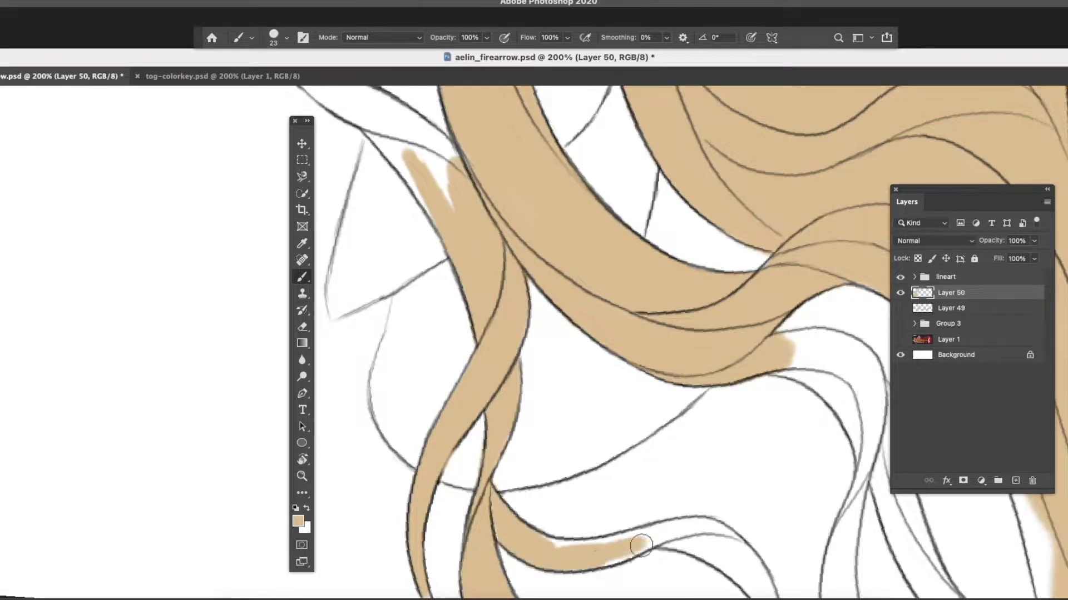
# Paint the looping flyaway strand that connects the head to the windblown hair with blond.
pyautogui.scroll(10, 706, 521)
pyautogui.hscroll(-6, 706, 521)
pyautogui.moveTo(443, 244); pyautogui.dragTo(563, 426)
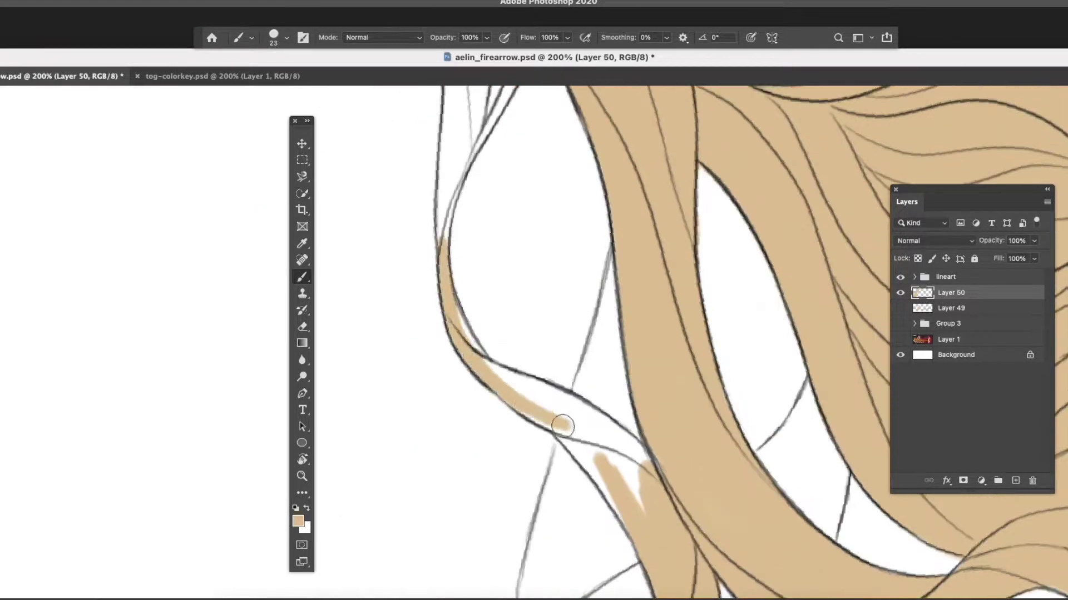
pyautogui.scroll(10, 481, 476)
pyautogui.moveTo(462, 526)
pyautogui.mouseDown()
pyautogui.moveTo(501, 312)
pyautogui.moveTo(443, 449)
pyautogui.mouseUp()
pyautogui.scroll(-10, 410, 494)
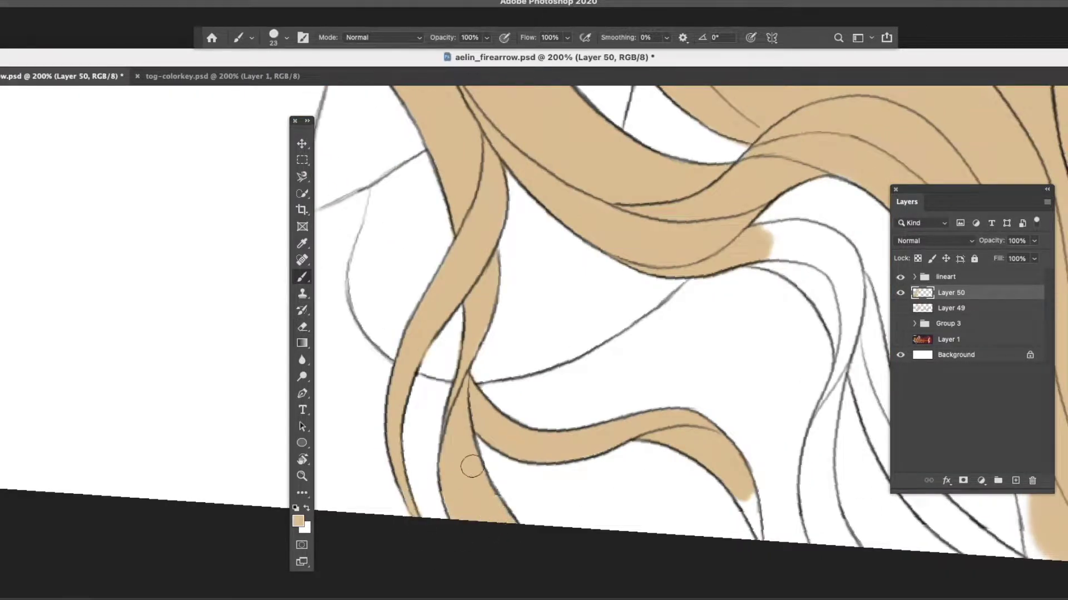
# Fill the curling strands near the canvas edge and the unpainted rim of the main hair mass.
pyautogui.hscroll(10, 471, 467)
pyautogui.moveTo(521, 499)
pyautogui.mouseDown()
pyautogui.moveTo(543, 356)
pyautogui.moveTo(684, 551)
pyautogui.moveTo(540, 321)
pyautogui.mouseUp()
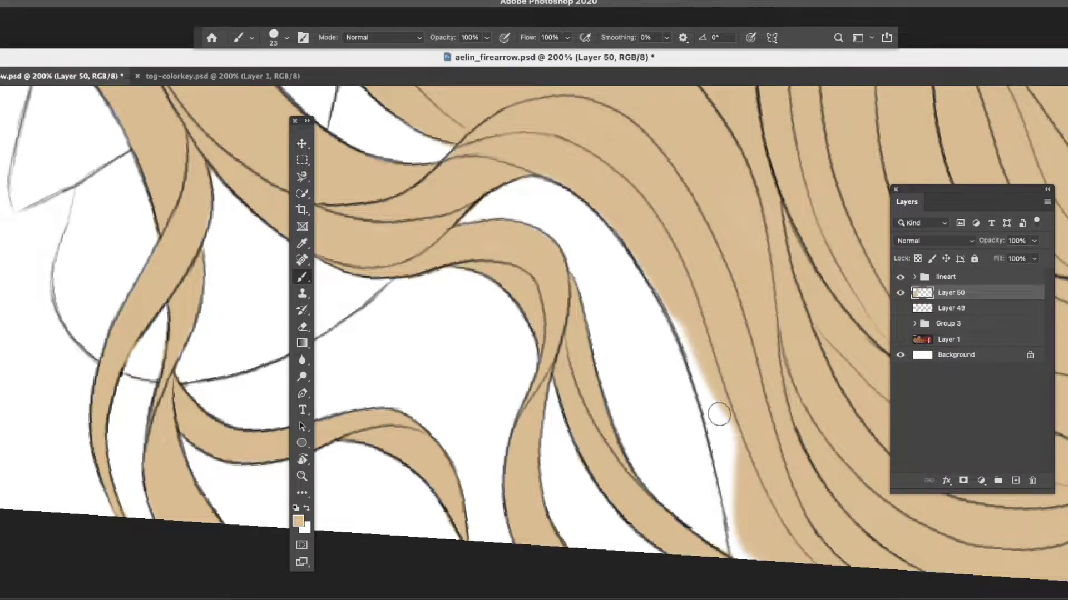
pyautogui.scroll(-5, 524, 155)
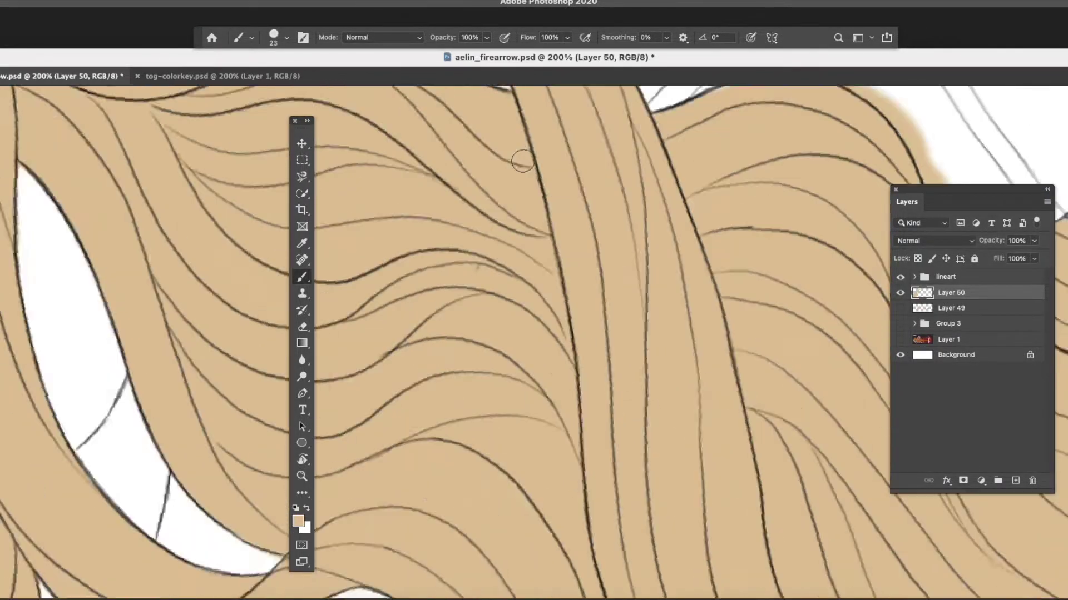
# Add a new layer above the skin layer and paint the white of the eye with an 11 px brush.
pyautogui.press('z')
pyautogui.keyDown('alt'); pyautogui.click(549, 349); pyautogui.keyUp('alt')
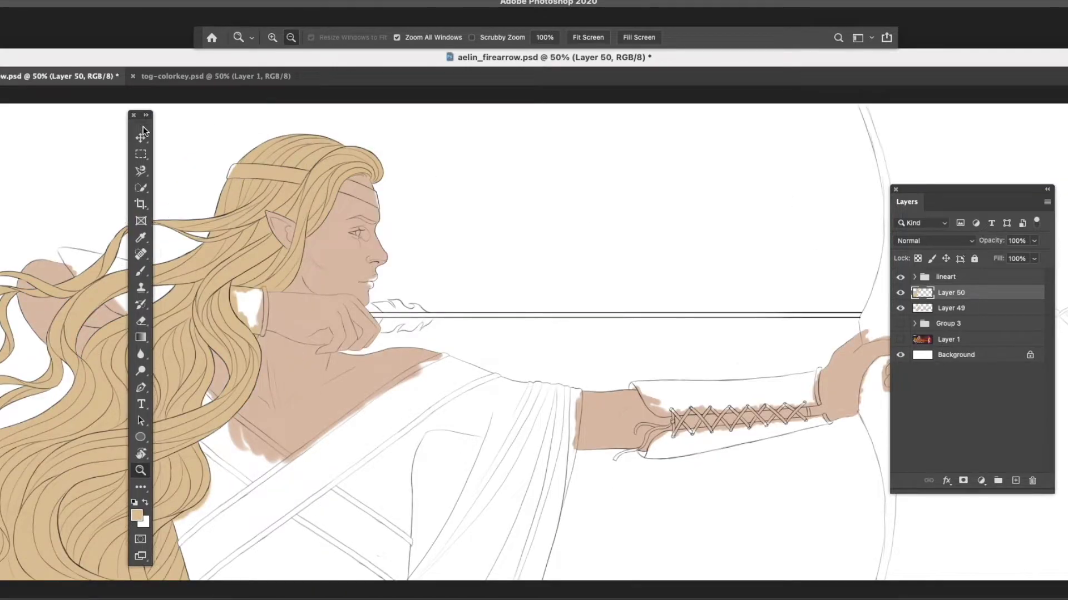
pyautogui.hotkey('ctrl', 'shift', 'alt', 'n')
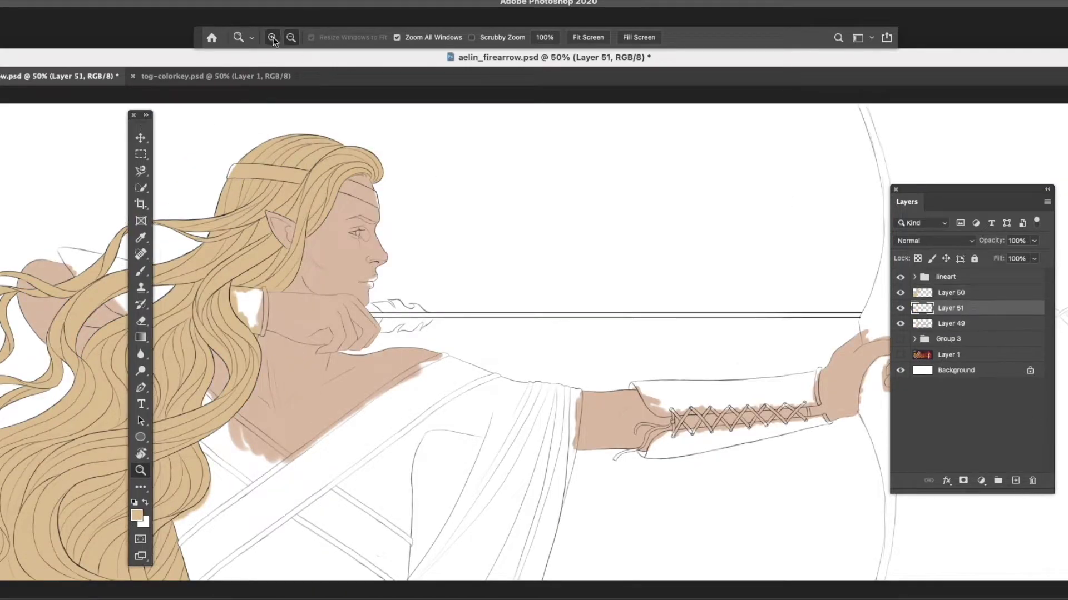
pyautogui.click(305, 299)
pyautogui.press('b')
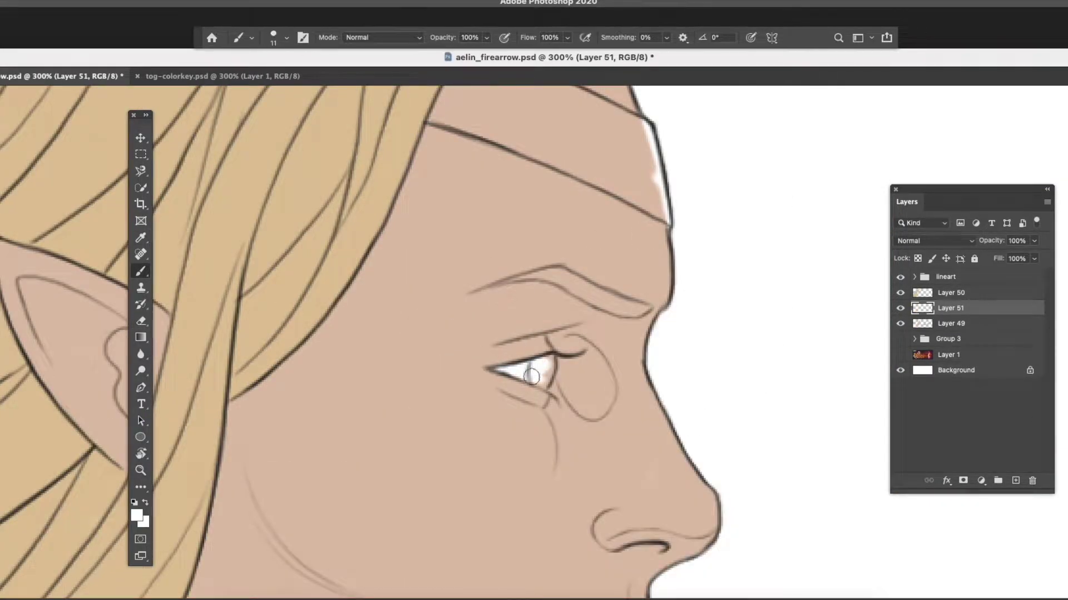
# Fill the headband with brown on a separate layer, both behind the hair lock and across the forehead.
pyautogui.hotkey('ctrl', 'shift', 'alt', 'n')
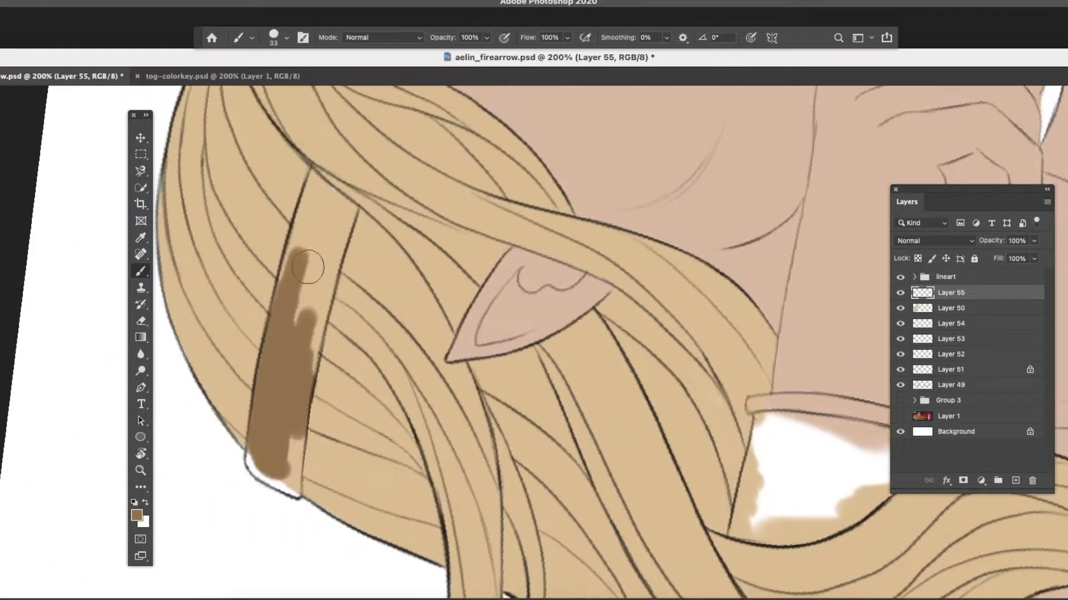
pyautogui.moveTo(334, 217)
pyautogui.mouseDown()
pyautogui.moveTo(251, 467)
pyautogui.moveTo(267, 485)
pyautogui.moveTo(312, 195)
pyautogui.mouseUp()
pyautogui.moveTo(341, 404); pyautogui.dragTo(414, 344)
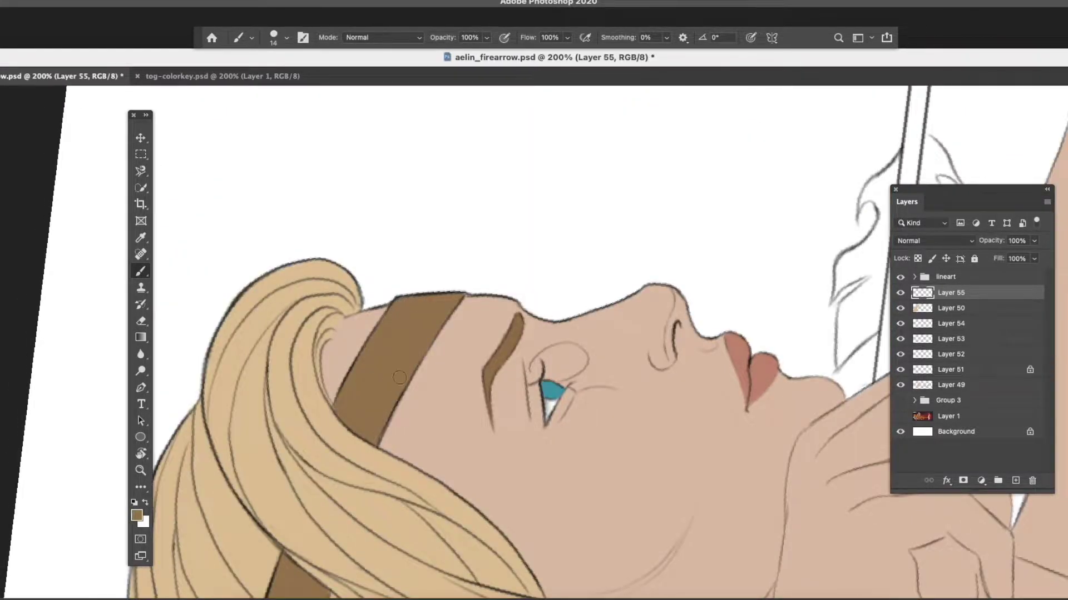
# Enlarge the brush to 59 px and roughly block in brown on both sides of the bracer's lacing.
pyautogui.press('super+minus')
pyautogui.press('super+minus')
pyautogui.press('super+minus')
pyautogui.press('super+plus')
pyautogui.press(']')
pyautogui.press(']')
pyautogui.press(']')
pyautogui.press('super+plus')
pyautogui.moveTo(367, 314); pyautogui.dragTo(567, 301)
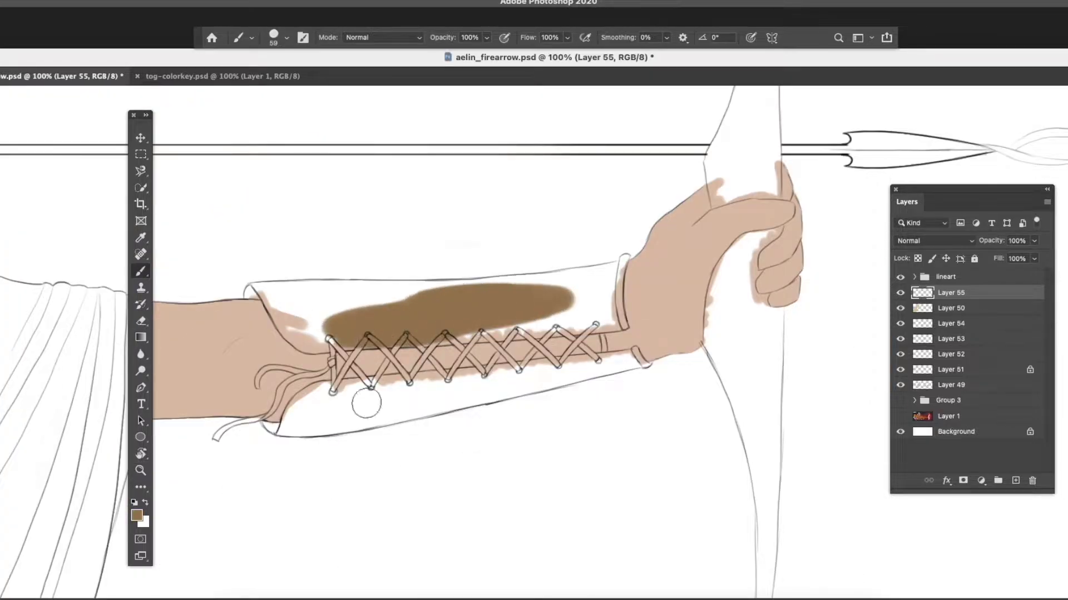
pyautogui.moveTo(356, 389); pyautogui.dragTo(611, 361)
# Rotate the canvas and fill the bracer's narrow panel and its wrist trim in brown with a 14 px brush.
pyautogui.press('r')
pyautogui.moveTo(389, 334); pyautogui.dragTo(215, 267)
pyautogui.press('super+plus')
pyautogui.press('b')
pyautogui.rightClick(610, 321)
pyautogui.write('14')
pyautogui.press('Return')
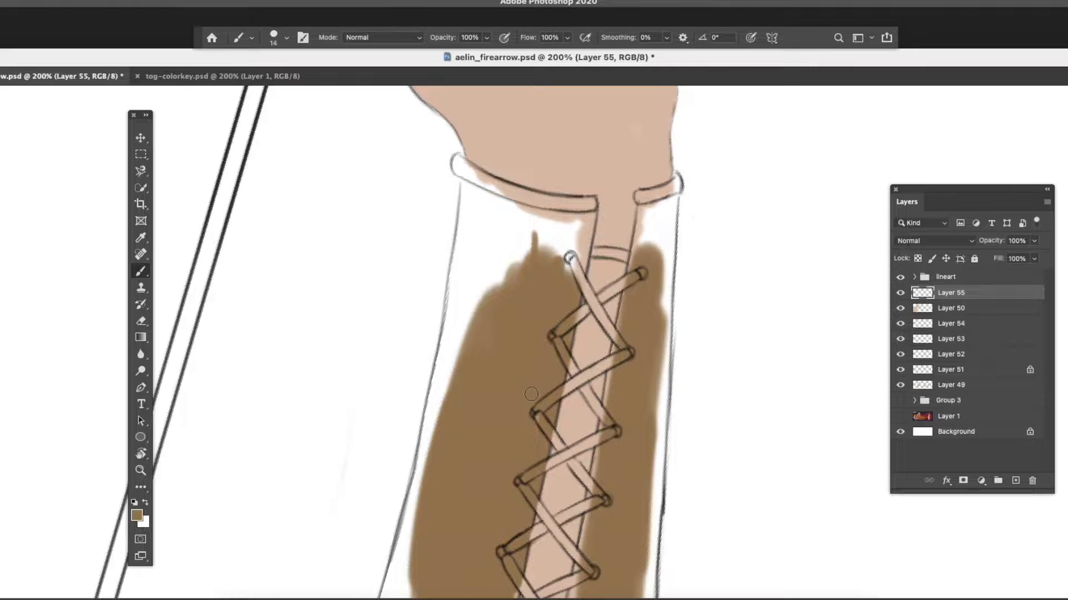
pyautogui.moveTo(656, 395); pyautogui.dragTo(655, 443)
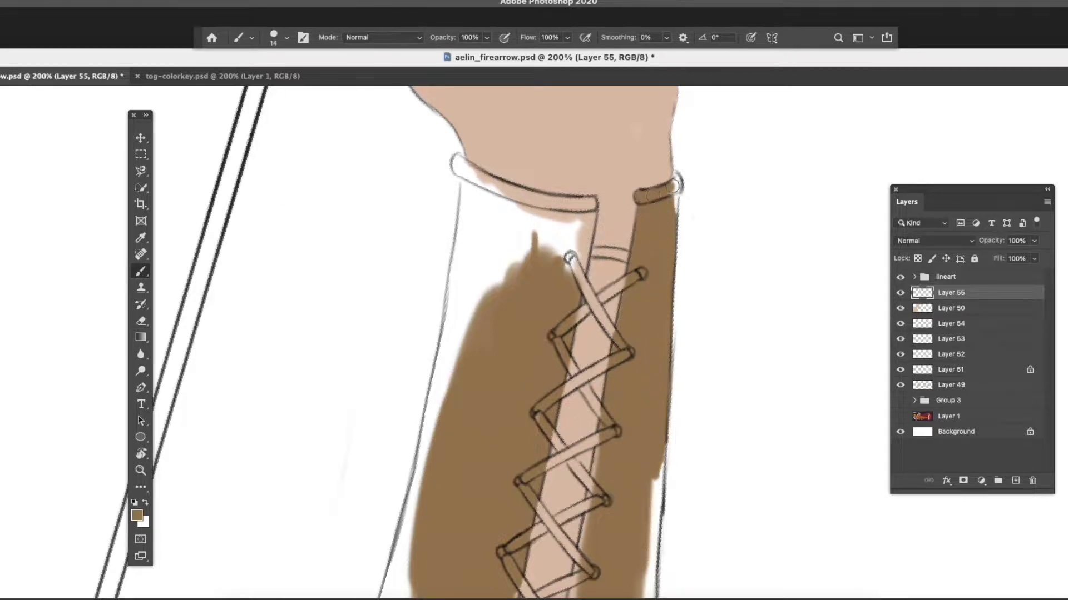
# Extend the brown fill along the bracer's long outer edges and beside the lacing, adjusting the brush size.
pyautogui.scroll(-5, 651, 538)
pyautogui.moveTo(467, 384)
pyautogui.mouseDown()
pyautogui.moveTo(528, 562)
pyautogui.moveTo(559, 351)
pyautogui.mouseUp()
pyautogui.rightClick(409, 362)
pyautogui.press('Return')
pyautogui.moveTo(389, 423); pyautogui.dragTo(400, 550)
pyautogui.moveTo(300, 345); pyautogui.dragTo(278, 545)
pyautogui.rightClick(334, 317)
pyautogui.press('Return')
pyautogui.moveTo(355, 117); pyautogui.dragTo(336, 234)
# Fill the remaining white area at the bracer's wrist end and its wrist trim with brown.
pyautogui.scroll(5, 336, 234)
pyautogui.moveTo(389, 489); pyautogui.dragTo(384, 356)
pyautogui.moveTo(412, 445); pyautogui.dragTo(500, 250)
pyautogui.moveTo(358, 252); pyautogui.dragTo(488, 239)
pyautogui.hscroll(-3, 489, 239)
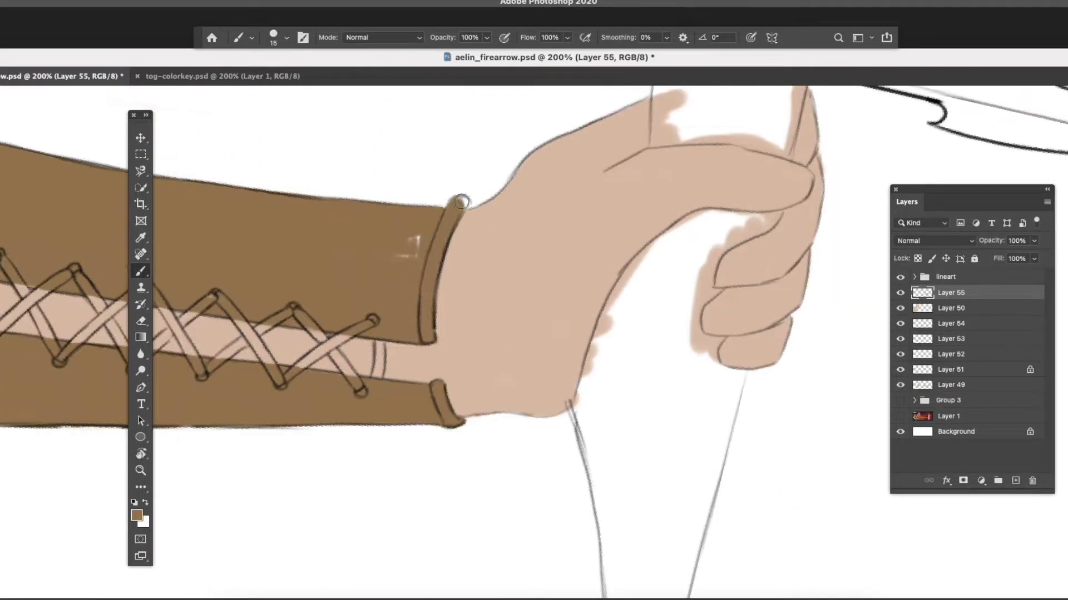
# Fill the bracer's elbow end and its curved opening on both sides of the lacing with brown.
pyautogui.hscroll(-10, 544, 548)
pyautogui.moveTo(339, 395)
pyautogui.mouseDown()
pyautogui.moveTo(289, 445)
pyautogui.moveTo(278, 478)
pyautogui.mouseUp()
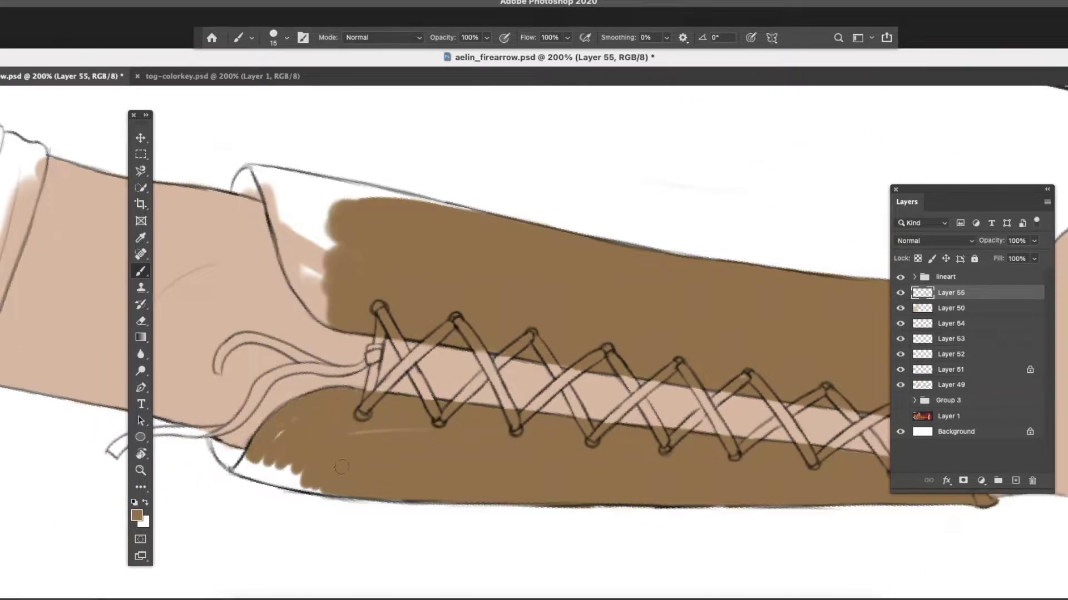
pyautogui.moveTo(323, 306); pyautogui.dragTo(280, 221)
pyautogui.moveTo(383, 213); pyautogui.dragTo(478, 207)
pyautogui.moveTo(367, 286); pyautogui.dragTo(459, 170)
pyautogui.moveTo(409, 349)
pyautogui.mouseDown()
pyautogui.moveTo(426, 330)
pyautogui.moveTo(408, 370)
pyautogui.moveTo(558, 321)
pyautogui.mouseUp()
# Fill the bent arm's bracer in brown where it shows between the hair strands, out to its pointed elbow end.
pyautogui.scroll(-3, 389, 345)
pyautogui.scroll(3, 422, 327)
pyautogui.hscroll(5, 423, 327)
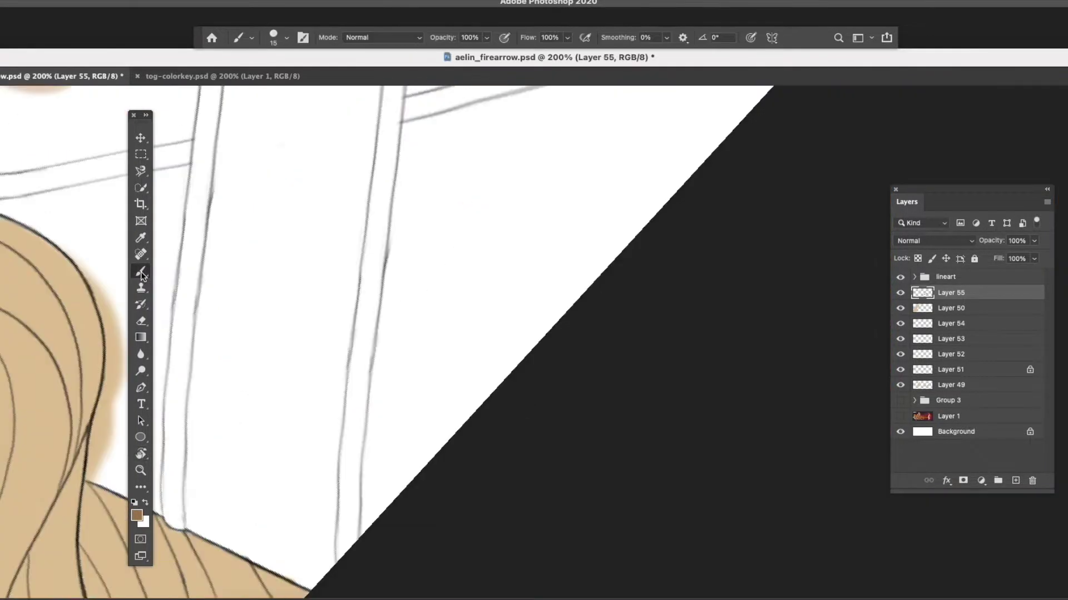
pyautogui.moveTo(414, 367); pyautogui.dragTo(469, 233)
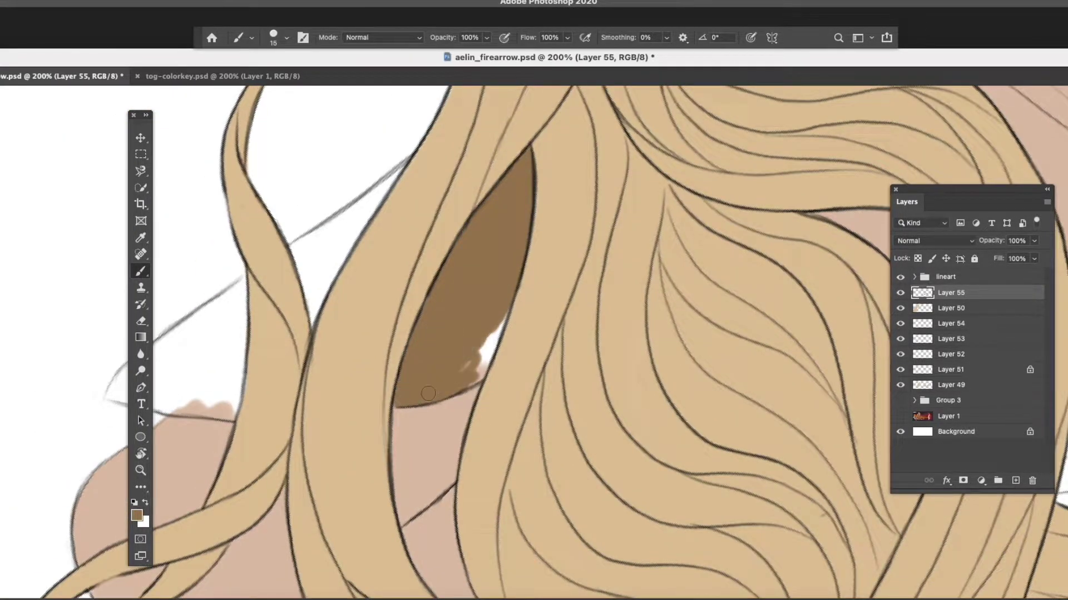
pyautogui.hscroll(-5, 456, 338)
pyautogui.moveTo(512, 317); pyautogui.dragTo(604, 192)
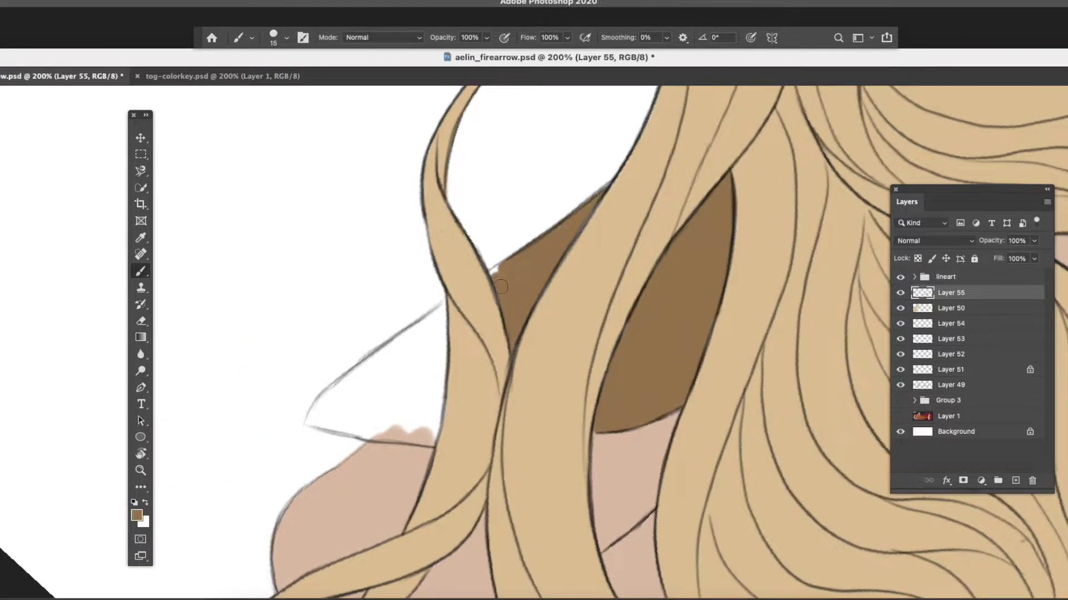
pyautogui.moveTo(320, 404)
pyautogui.mouseDown()
pyautogui.moveTo(428, 328)
pyautogui.moveTo(390, 378)
pyautogui.mouseUp()
pyautogui.press('r')
pyautogui.moveTo(245, 348)
pyautogui.mouseDown()
pyautogui.moveTo(289, 278)
pyautogui.moveTo(318, 160)
pyautogui.mouseUp()
pyautogui.hotkey('ctrl', '-')
pyautogui.hotkey('ctrl', '-')
pyautogui.hotkey('ctrl', '-')
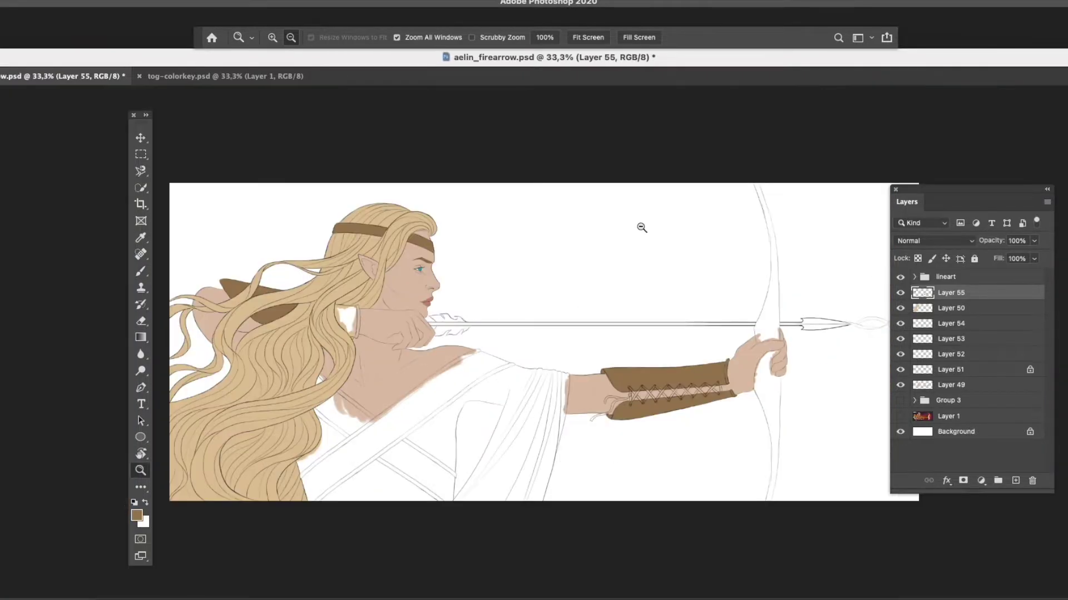
# Fill the wrist cuff and its trim on the string-pulling arm beneath the chin with the same brown.
pyautogui.moveTo(638, 226); pyautogui.dragTo(695, 222)
pyautogui.moveTo(492, 350)
pyautogui.mouseDown()
pyautogui.moveTo(472, 369)
pyautogui.moveTo(474, 412)
pyautogui.mouseUp()
pyautogui.hotkey('ctrl', '+')
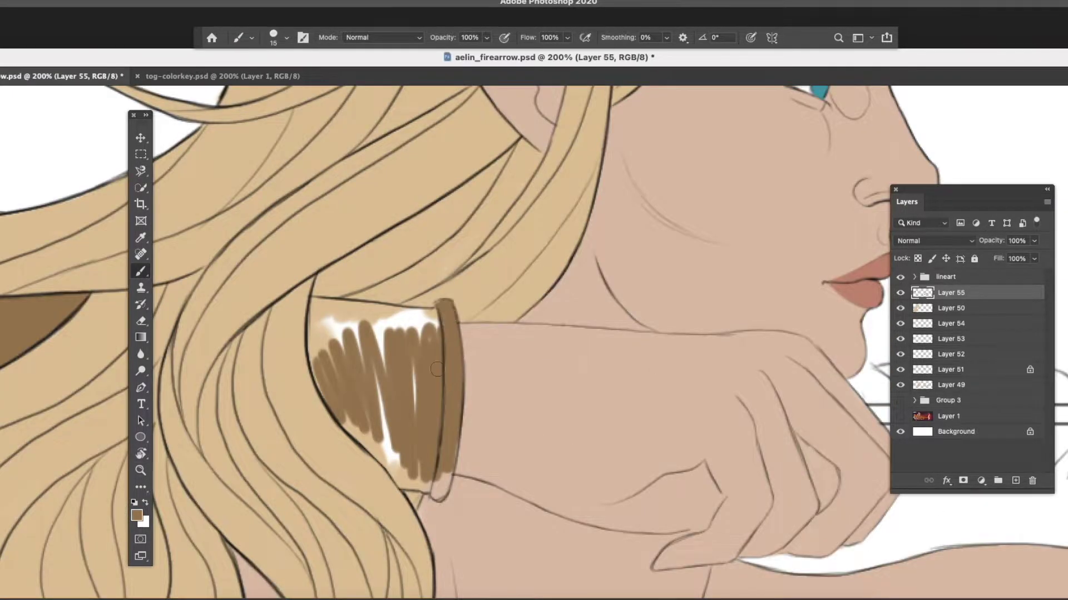
pyautogui.moveTo(436, 491); pyautogui.dragTo(391, 453)
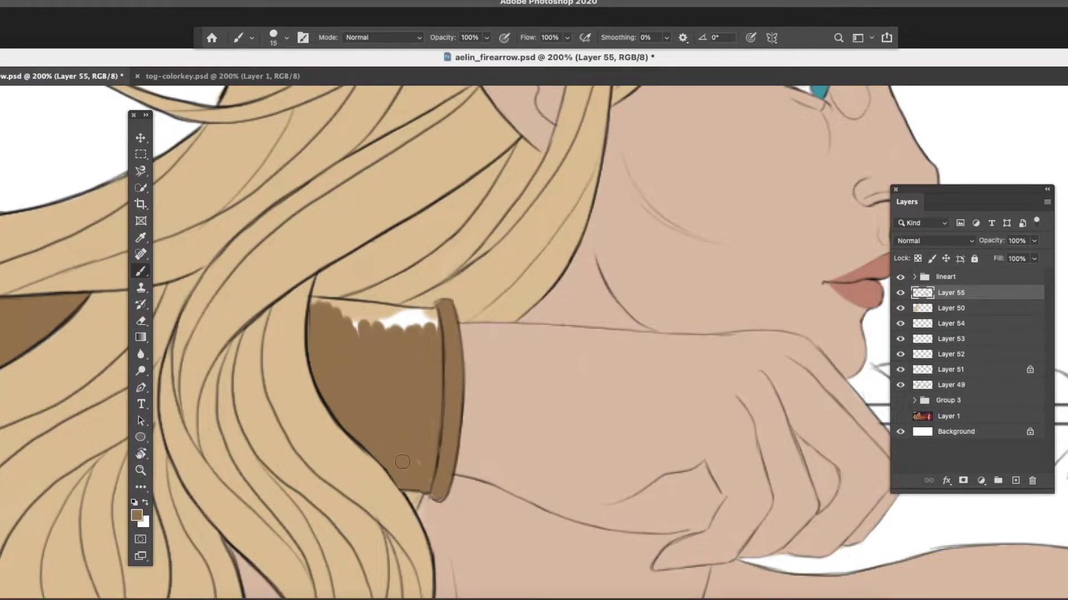
pyautogui.press('z')
pyautogui.hotkey('ctrl', '-')
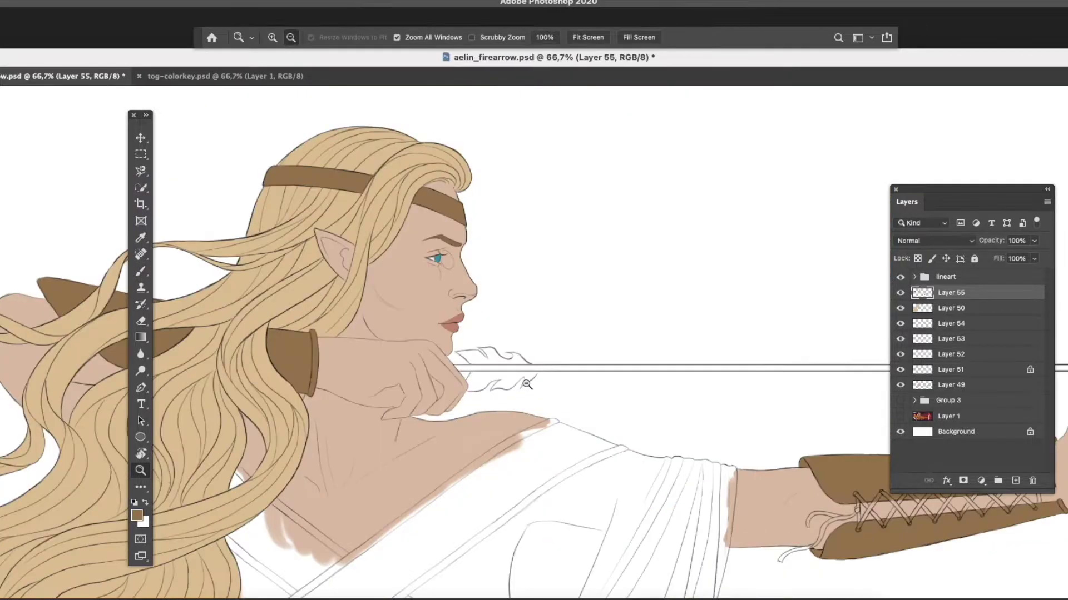
# Pick a dark brown and paint the bracer's crisscross laces on a new layer with a 15 px brush.
pyautogui.hotkey('ctrl', '-')
pyautogui.click(136, 516)
pyautogui.click(233, 231)
pyautogui.hotkey('ctrl', 'shift', 'alt', 'n')
pyautogui.click(769, 426)
pyautogui.hotkey('ctrl', '+')
pyautogui.hotkey('ctrl', '+')
pyautogui.press('b')
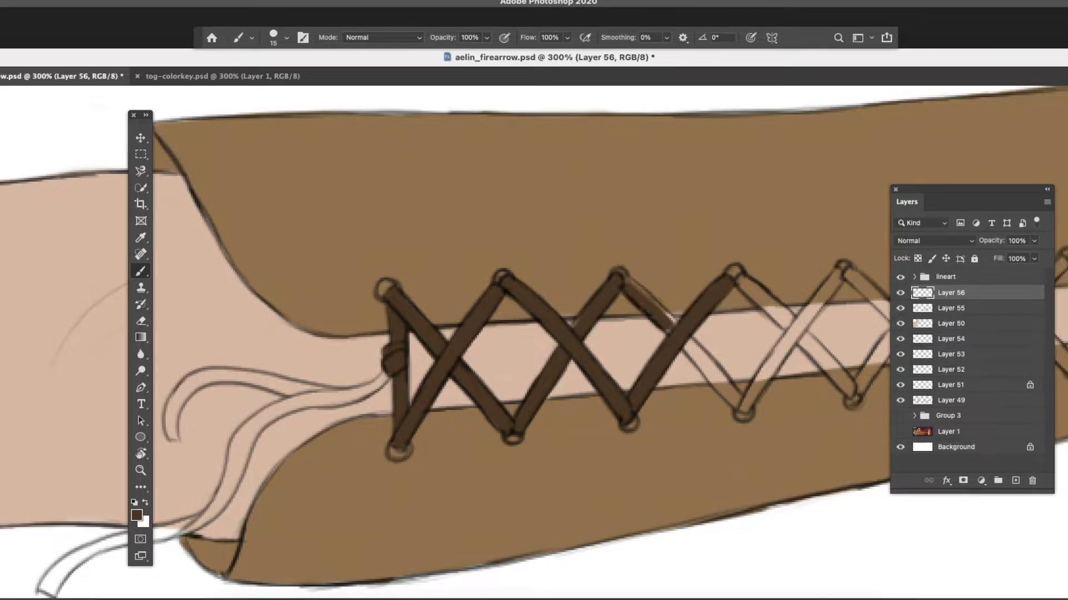
pyautogui.hscroll(5, 710, 140)
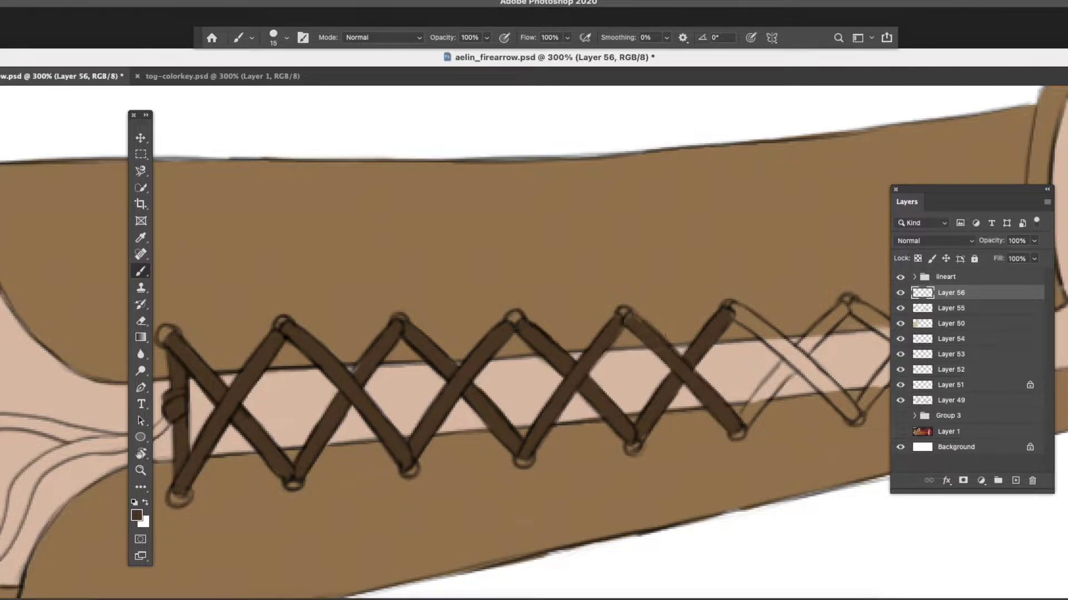
pyautogui.hscroll(5, 352, 368)
pyautogui.moveTo(508, 417); pyautogui.dragTo(560, 348)
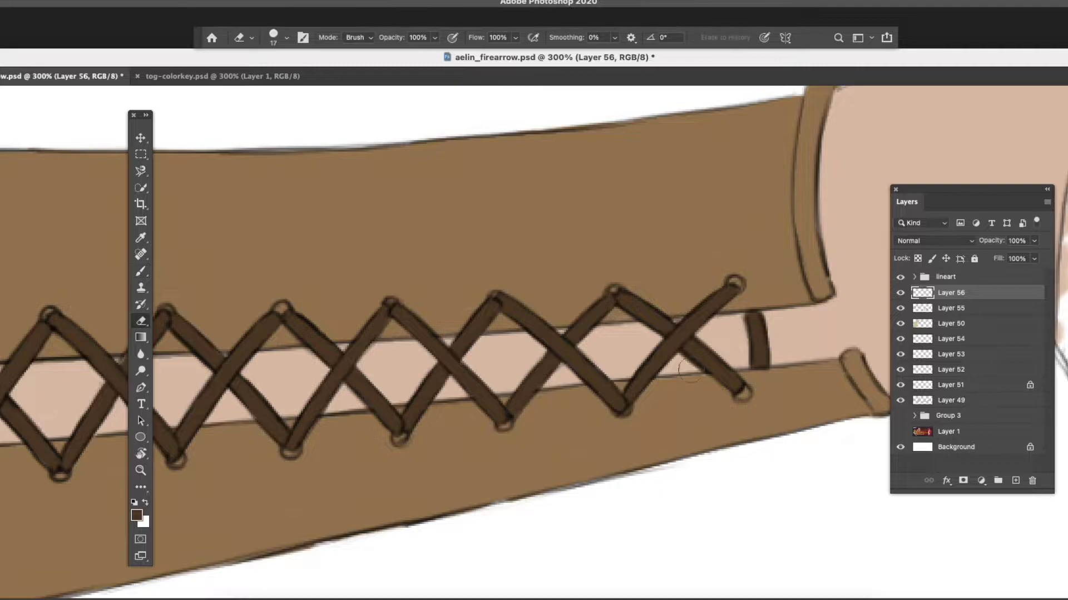
# Paint the knot's loose lace ends dark brown, including the tail hanging below the forearm.
pyautogui.press('h')
pyautogui.moveTo(717, 328); pyautogui.dragTo(217, 339)
pyautogui.moveTo(354, 400); pyautogui.dragTo(377, 349)
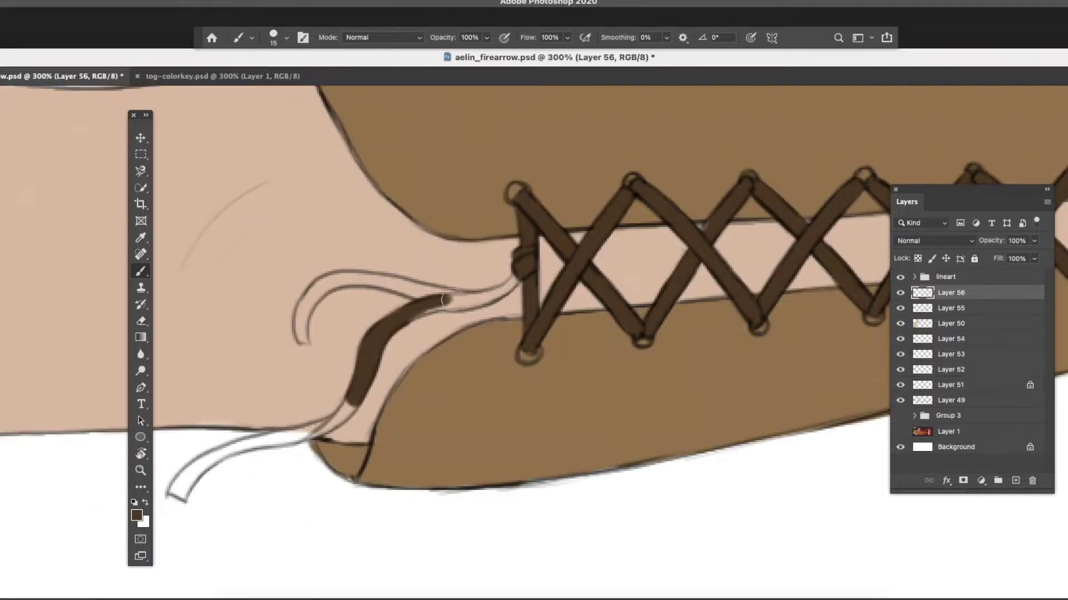
pyautogui.scroll(3, 333, 417)
pyautogui.hscroll(-2, 332, 417)
pyautogui.moveTo(349, 430)
pyautogui.mouseDown()
pyautogui.moveTo(386, 366)
pyautogui.moveTo(509, 378)
pyautogui.mouseUp()
pyautogui.scroll(-5, 492, 378)
pyautogui.hscroll(-5, 491, 378)
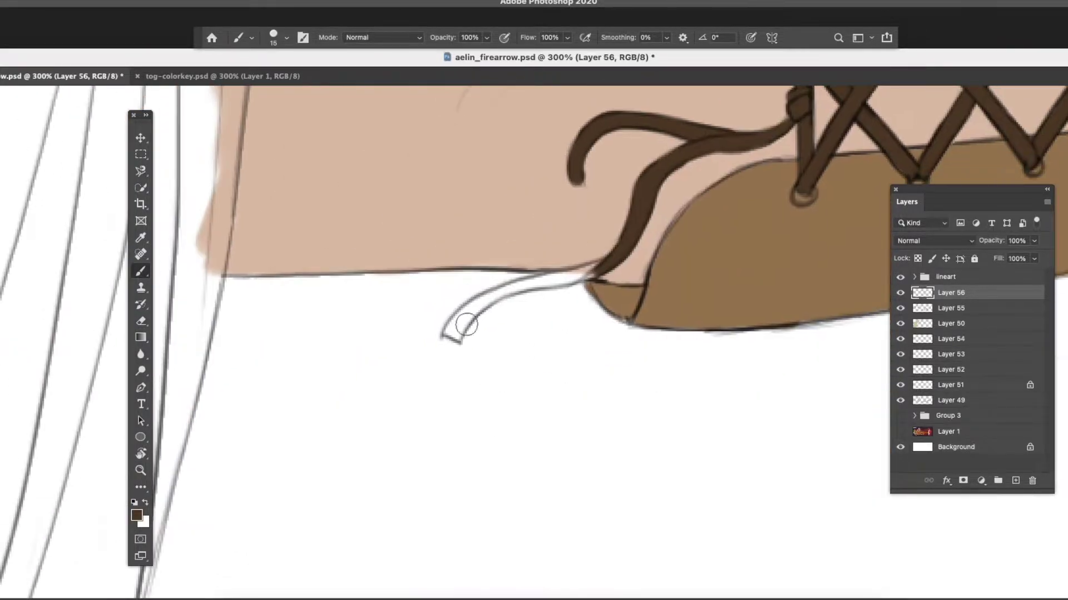
pyautogui.press('z')
pyautogui.keyDown('alt'); pyautogui.click(650, 446); pyautogui.keyUp('alt')
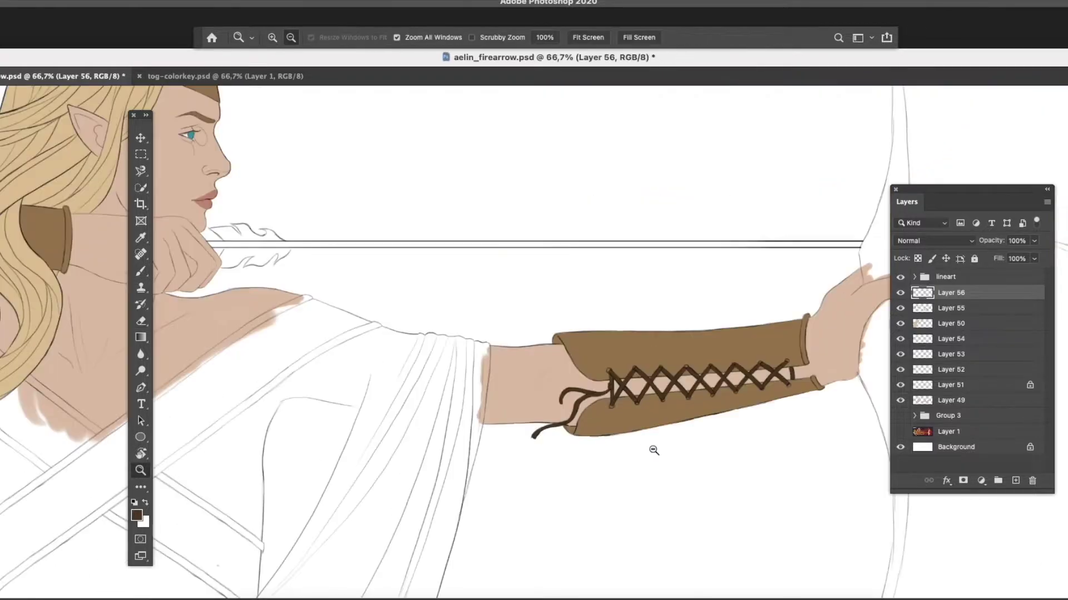
pyautogui.keyDown('alt'); pyautogui.click(623, 444); pyautogui.keyUp('alt')
# Pick a dark navy blue and roughly block in the dress and sleeve on a new layer.
pyautogui.click(401, 403)
pyautogui.click(137, 516)
pyautogui.click(249, 232)
pyautogui.press('b')
pyautogui.moveTo(490, 389)
pyautogui.mouseDown()
pyautogui.moveTo(333, 545)
pyautogui.moveTo(478, 582)
pyautogui.moveTo(667, 456)
pyautogui.mouseUp()
pyautogui.press('e')
pyautogui.moveTo(261, 578)
pyautogui.mouseDown()
pyautogui.moveTo(333, 500)
pyautogui.moveTo(469, 412)
pyautogui.moveTo(639, 528)
pyautogui.mouseUp()
pyautogui.press('super+shift+alt+n')
pyautogui.click(141, 271)
pyautogui.moveTo(501, 356)
pyautogui.mouseDown()
pyautogui.moveTo(400, 529)
pyautogui.moveTo(250, 578)
pyautogui.moveTo(390, 422)
pyautogui.mouseUp()
pyautogui.moveTo(639, 445)
pyautogui.mouseDown()
pyautogui.moveTo(572, 595)
pyautogui.moveTo(534, 356)
pyautogui.mouseUp()
pyautogui.moveTo(282, 523)
pyautogui.mouseDown()
pyautogui.moveTo(557, 562)
pyautogui.moveTo(695, 500)
pyautogui.mouseUp()
# Reduce the brush size and refine the navy fill along the dress's neckline and the sleeve opening's inner edge.
pyautogui.press('super+equal')
pyautogui.press('super+equal')
pyautogui.press('[')
pyautogui.press('[')
pyautogui.press('[')
pyautogui.press('[')
pyautogui.press('[')
pyautogui.press('[')
pyautogui.press('[')
pyautogui.press('[')
pyautogui.moveTo(334, 262)
pyautogui.mouseDown()
pyautogui.moveTo(161, 384)
pyautogui.moveTo(252, 303)
pyautogui.moveTo(528, 131)
pyautogui.mouseUp()
pyautogui.moveTo(526, 503); pyautogui.dragTo(531, 538)
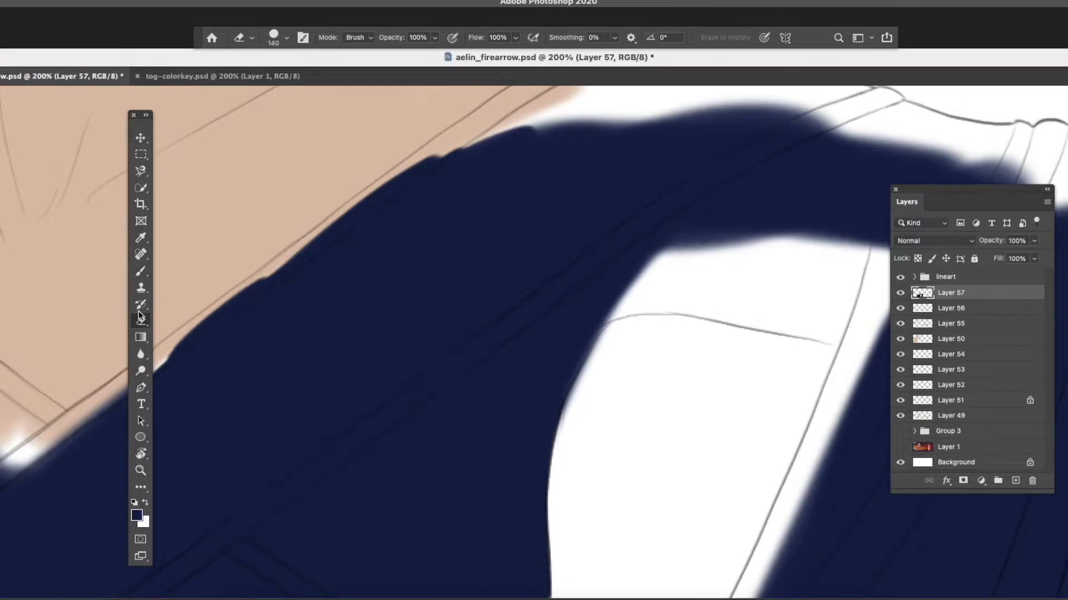
# Rotate the canvas and fill navy along the sleeve's gathered shoulder edge with a 33 px brush.
pyautogui.press('r')
pyautogui.moveTo(489, 222)
pyautogui.mouseDown()
pyautogui.moveTo(295, 309)
pyautogui.moveTo(312, 333)
pyautogui.mouseUp()
pyautogui.press('b')
pyautogui.moveTo(384, 351); pyautogui.dragTo(414, 272)
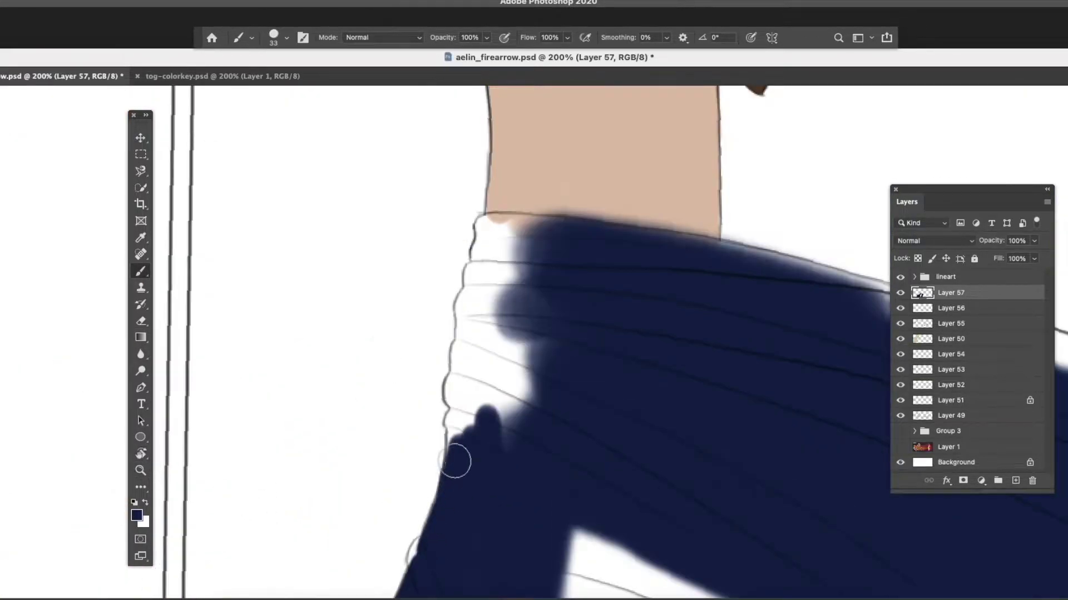
pyautogui.moveTo(453, 456); pyautogui.dragTo(465, 397)
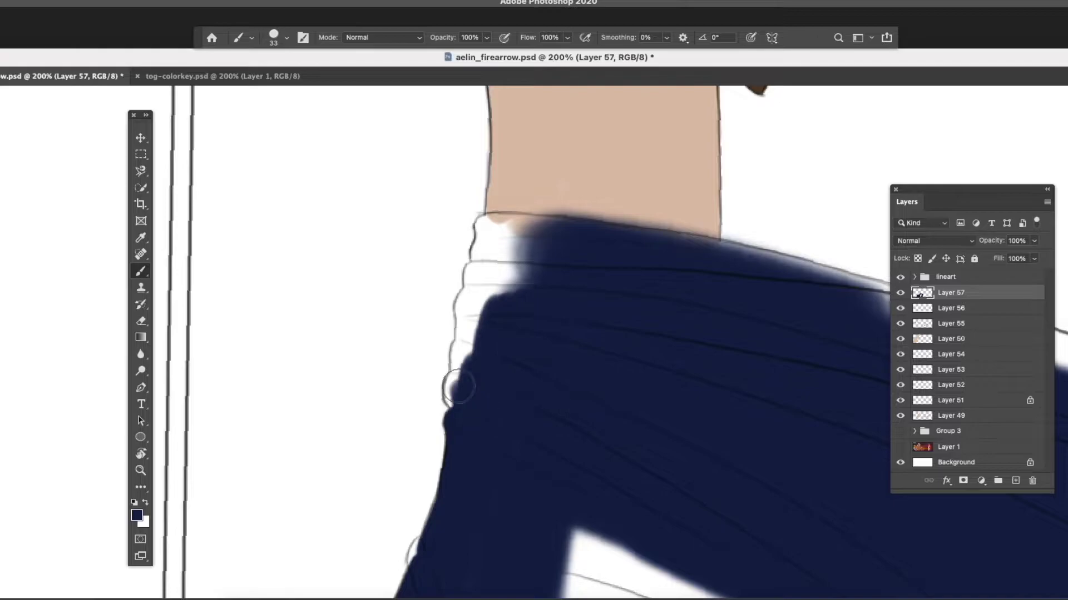
pyautogui.moveTo(465, 339); pyautogui.dragTo(475, 275)
# Rotate the view and extend the navy fill to the sleeve opening's outline and the sleeve's outer edge.
pyautogui.press('r')
pyautogui.moveTo(618, 221)
pyautogui.mouseDown()
pyautogui.moveTo(572, 529)
pyautogui.moveTo(653, 453)
pyautogui.moveTo(470, 444)
pyautogui.mouseUp()
pyautogui.moveTo(334, 190)
pyautogui.mouseDown()
pyautogui.moveTo(222, 171)
pyautogui.moveTo(246, 553)
pyautogui.mouseUp()
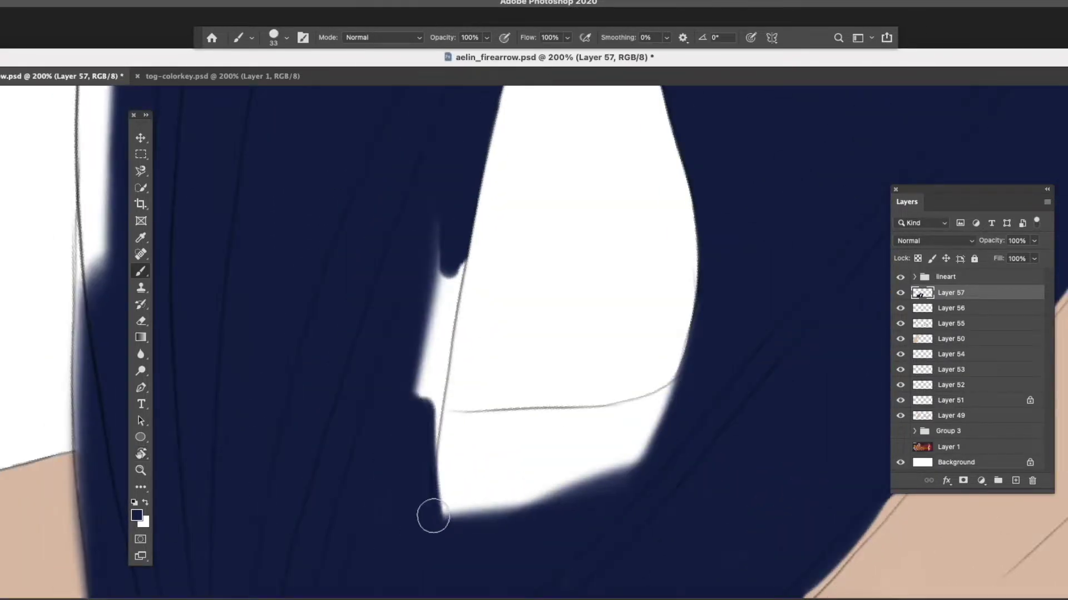
pyautogui.moveTo(431, 514)
pyautogui.mouseDown()
pyautogui.moveTo(539, 429)
pyautogui.moveTo(612, 445)
pyautogui.moveTo(417, 486)
pyautogui.mouseUp()
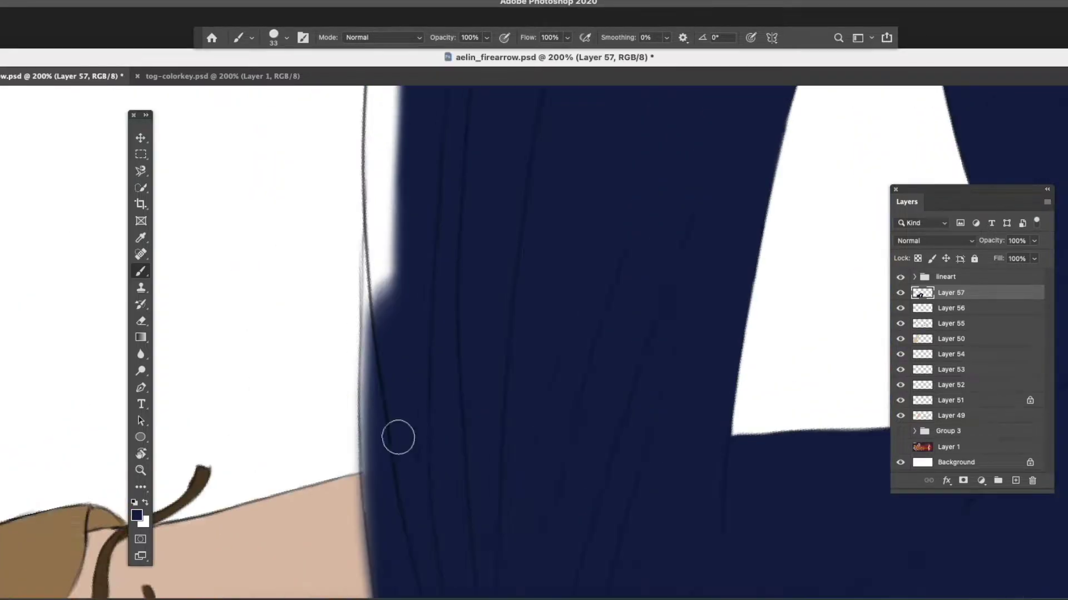
pyautogui.moveTo(398, 438); pyautogui.dragTo(386, 139)
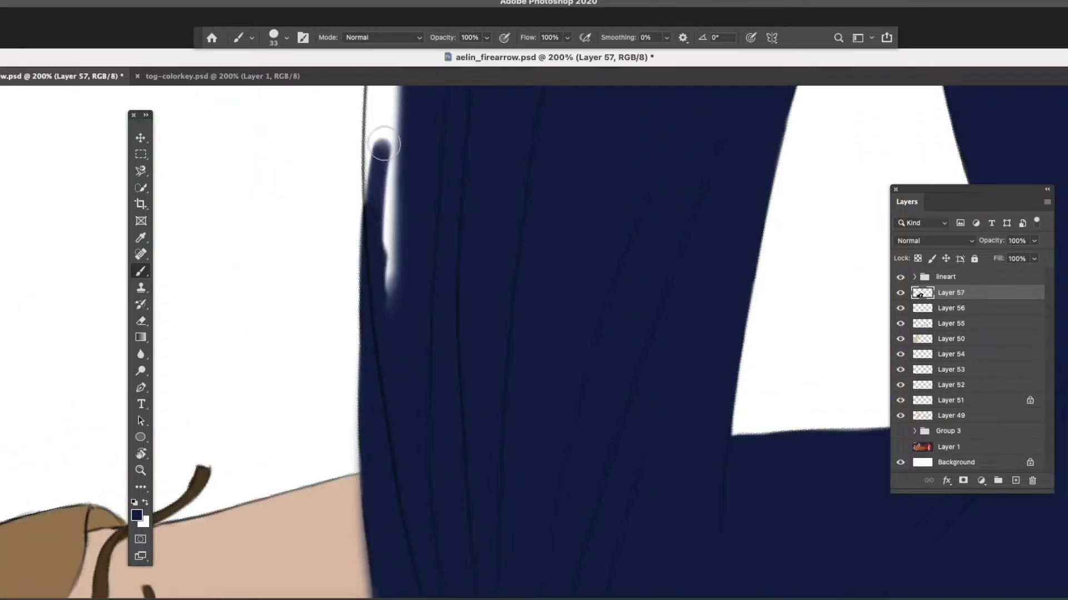
pyautogui.moveTo(425, 484); pyautogui.dragTo(414, 379)
pyautogui.moveTo(414, 379); pyautogui.dragTo(422, 483)
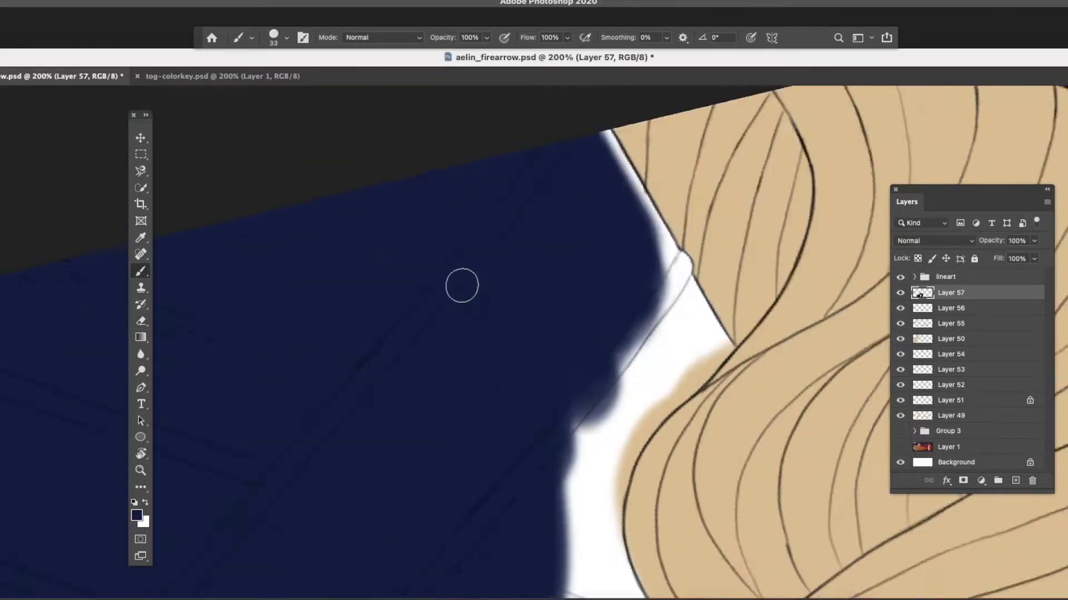
# Fill the white gaps between the dress and the hair's edge with navy, reducing the brush for the narrow parts.
pyautogui.moveTo(501, 183)
pyautogui.mouseDown()
pyautogui.moveTo(445, 342)
pyautogui.moveTo(472, 239)
pyautogui.moveTo(505, 450)
pyautogui.mouseUp()
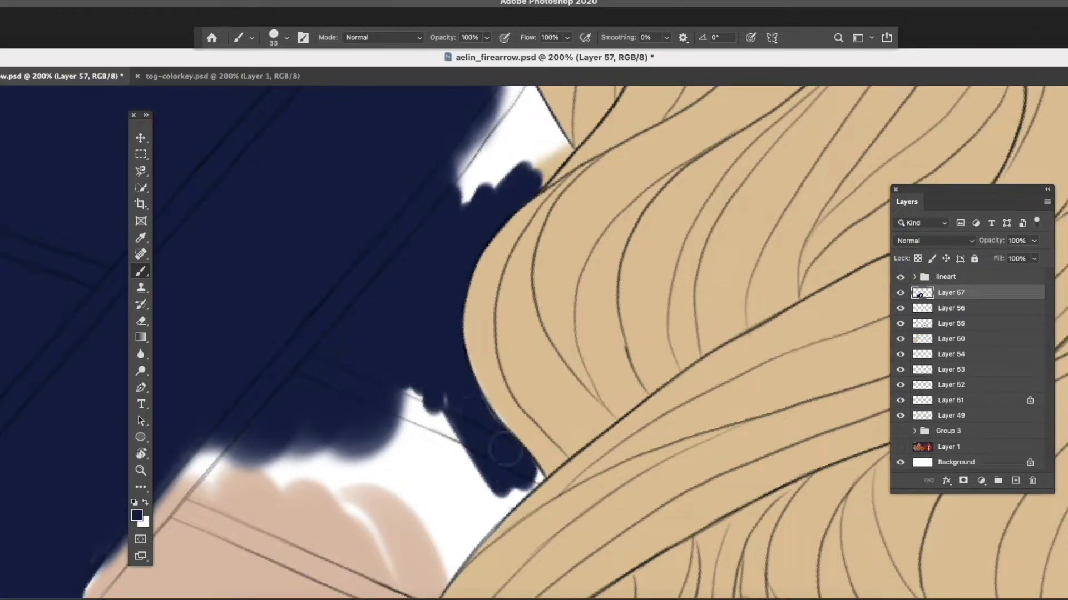
pyautogui.press('[')
pyautogui.press('[')
pyautogui.press('[')
pyautogui.moveTo(474, 491); pyautogui.dragTo(434, 565)
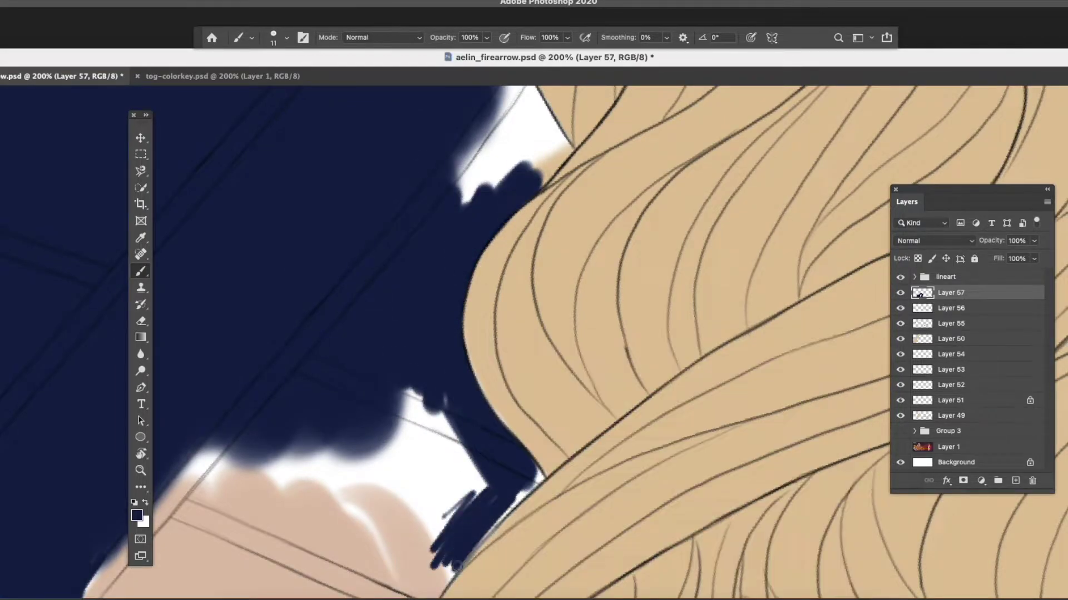
pyautogui.moveTo(440, 422); pyautogui.dragTo(295, 508)
# Set the brush to 17 px and fill the dress's remaining edges by the hair and along the V neckline.
pyautogui.rightClick(461, 349)
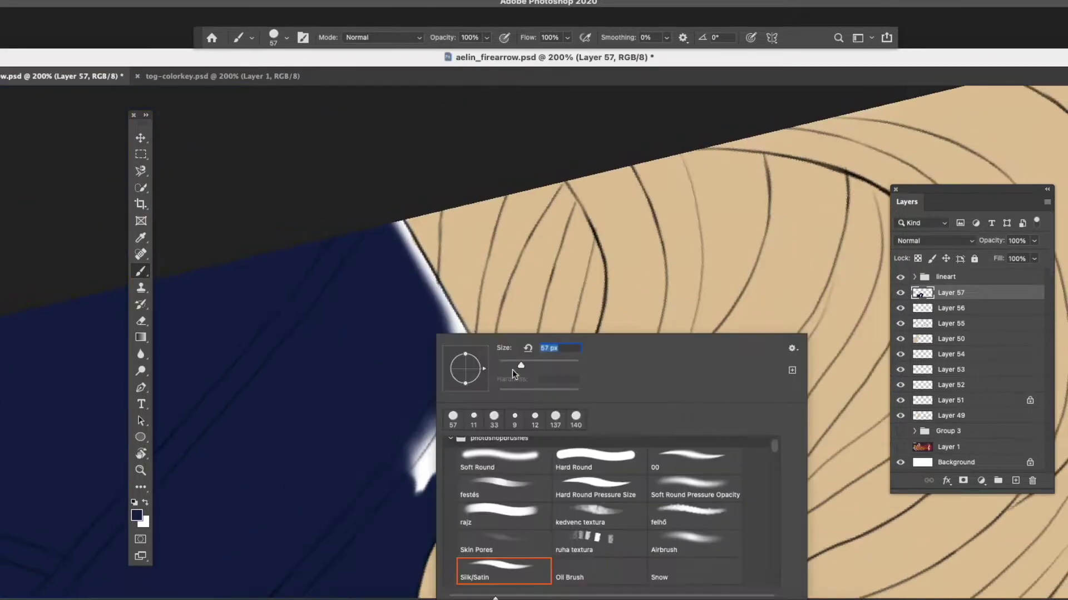
pyautogui.moveTo(500, 369)
pyautogui.mouseDown()
pyautogui.moveTo(517, 370)
pyautogui.moveTo(440, 477)
pyautogui.mouseUp()
pyautogui.press('Return')
pyautogui.press('h')
pyautogui.moveTo(523, 440); pyautogui.dragTo(534, 334)
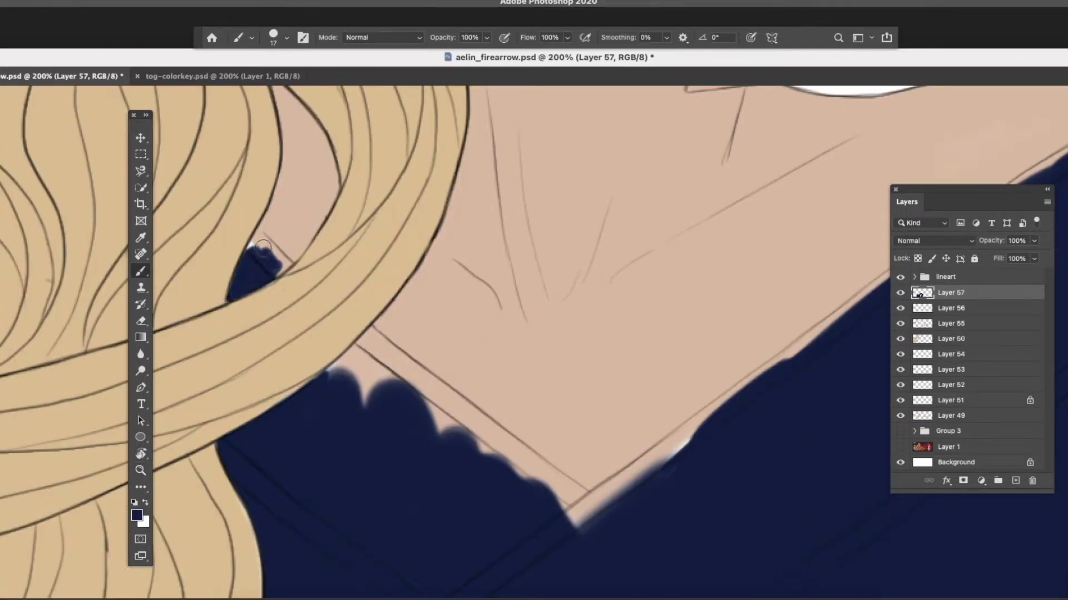
pyautogui.moveTo(509, 465); pyautogui.dragTo(319, 393)
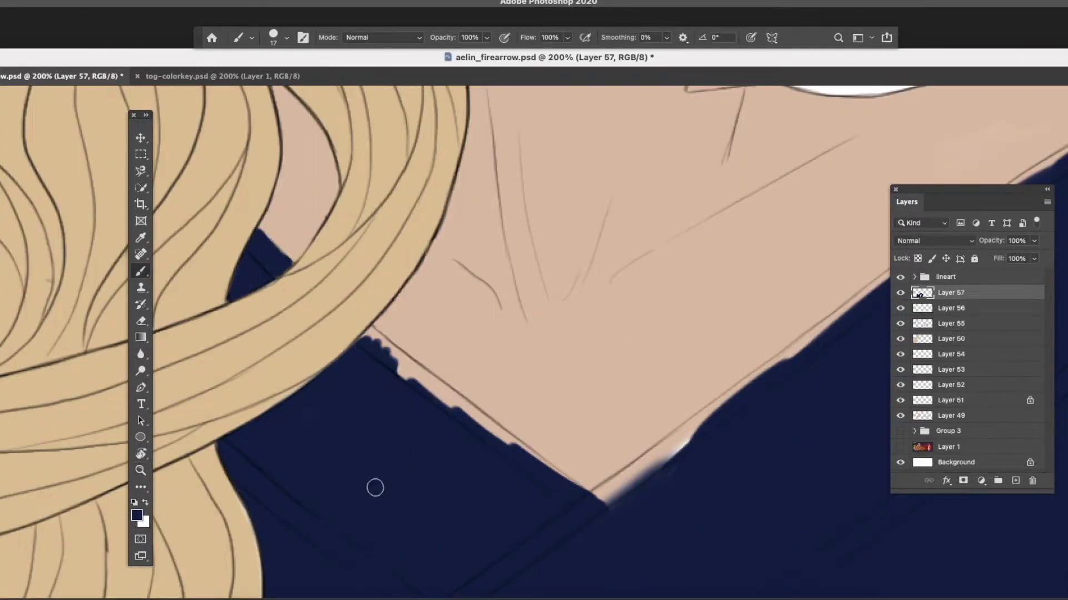
pyautogui.scroll(-5, 374, 488)
pyautogui.press('z')
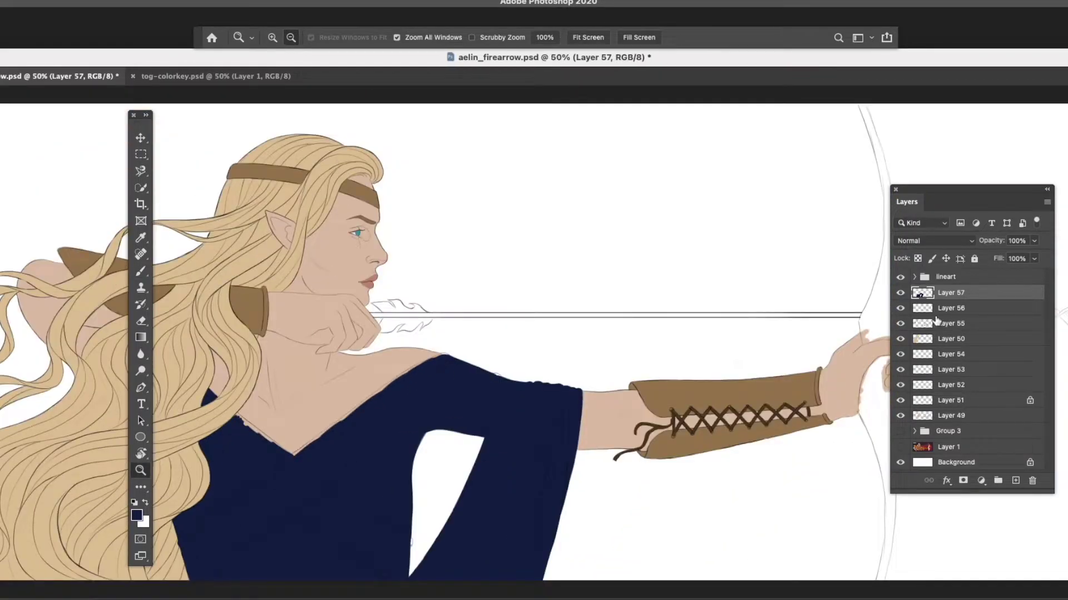
# Add a new layer, pick the bracer's brown and start painting the trim along the neckline's long edge.
pyautogui.click(1015, 480)
pyautogui.click(136, 515)
pyautogui.press('Return')
pyautogui.scroll(8, 393, 417)
pyautogui.press('b')
pyautogui.moveTo(251, 477); pyautogui.dragTo(369, 406)
pyautogui.moveTo(334, 445); pyautogui.dragTo(178, 542)
pyautogui.moveTo(369, 405)
pyautogui.mouseDown()
pyautogui.moveTo(430, 350)
pyautogui.moveTo(382, 414)
pyautogui.mouseUp()
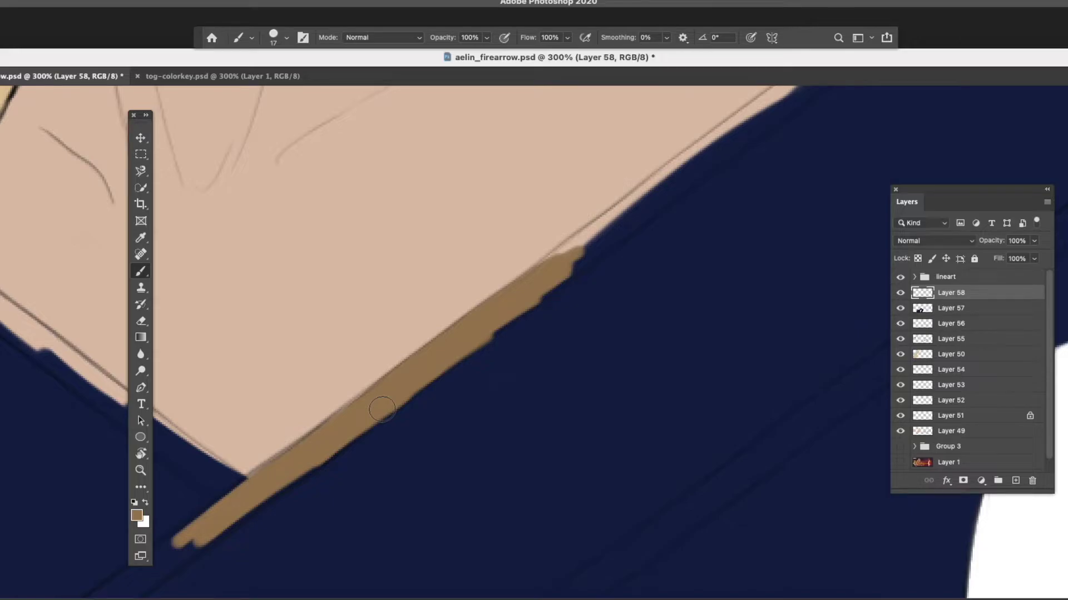
# Hide the navy dress layer to expose the lineart and extend the brown neckline trim toward the shoulder.
pyautogui.click(900, 308)
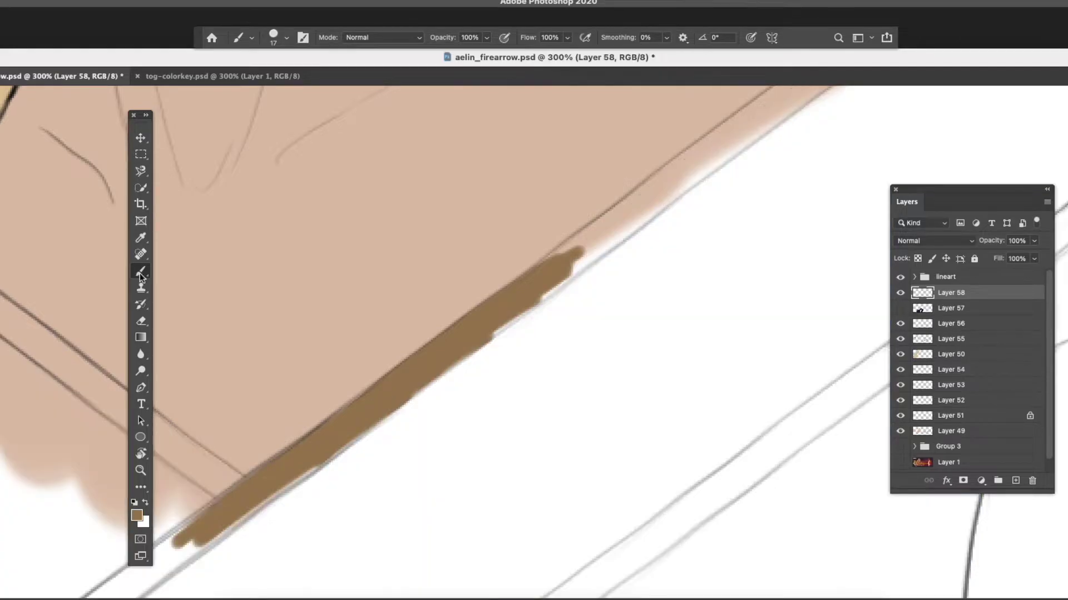
pyautogui.moveTo(465, 331)
pyautogui.mouseDown()
pyautogui.moveTo(566, 269)
pyautogui.moveTo(541, 351)
pyautogui.moveTo(661, 267)
pyautogui.moveTo(369, 453)
pyautogui.mouseUp()
pyautogui.click(900, 308)
pyautogui.scroll(-2, 593, 307)
pyautogui.hscroll(5, 594, 307)
pyautogui.moveTo(494, 445); pyautogui.dragTo(767, 303)
pyautogui.click(900, 308)
pyautogui.moveTo(539, 434)
pyautogui.mouseDown()
pyautogui.moveTo(384, 539)
pyautogui.moveTo(522, 450)
pyautogui.mouseUp()
# Paint the diagonal band across the chest brown, following its two guide lines.
pyautogui.scroll(-3, 522, 451)
pyautogui.moveTo(261, 495)
pyautogui.mouseDown()
pyautogui.moveTo(579, 250)
pyautogui.moveTo(492, 349)
pyautogui.mouseUp()
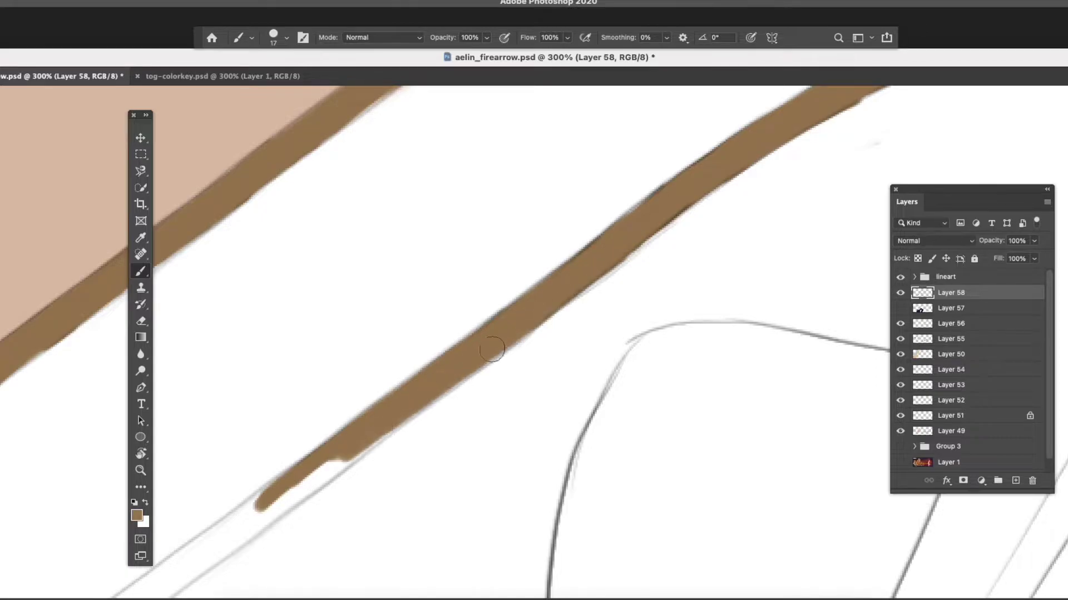
pyautogui.scroll(-3, 492, 348)
pyautogui.hscroll(-5, 492, 349)
pyautogui.moveTo(255, 512)
pyautogui.mouseDown()
pyautogui.moveTo(606, 319)
pyautogui.moveTo(494, 385)
pyautogui.mouseUp()
# Paint the upper cross band brown from the diagonal band to the sleeve opening and show the dress layer again.
pyautogui.moveTo(436, 471); pyautogui.dragTo(561, 556)
pyautogui.scroll(-4, 451, 434)
pyautogui.hscroll(5, 450, 433)
pyautogui.moveTo(361, 378)
pyautogui.mouseDown()
pyautogui.moveTo(474, 467)
pyautogui.moveTo(502, 488)
pyautogui.mouseUp()
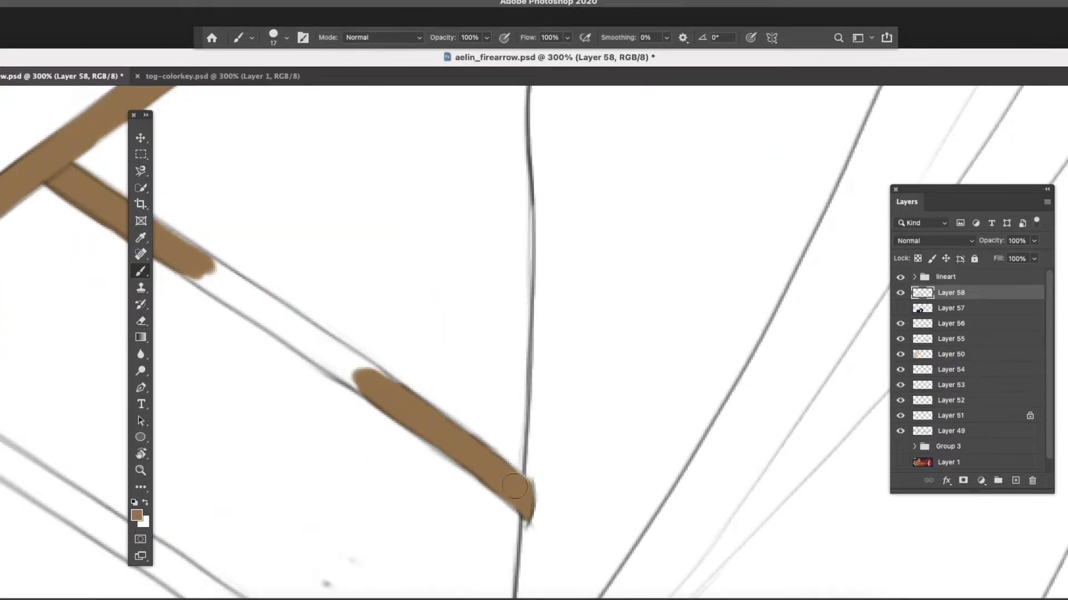
pyautogui.click(900, 308)
pyautogui.scroll(3, 444, 333)
pyautogui.hscroll(-3, 445, 334)
pyautogui.press('e')
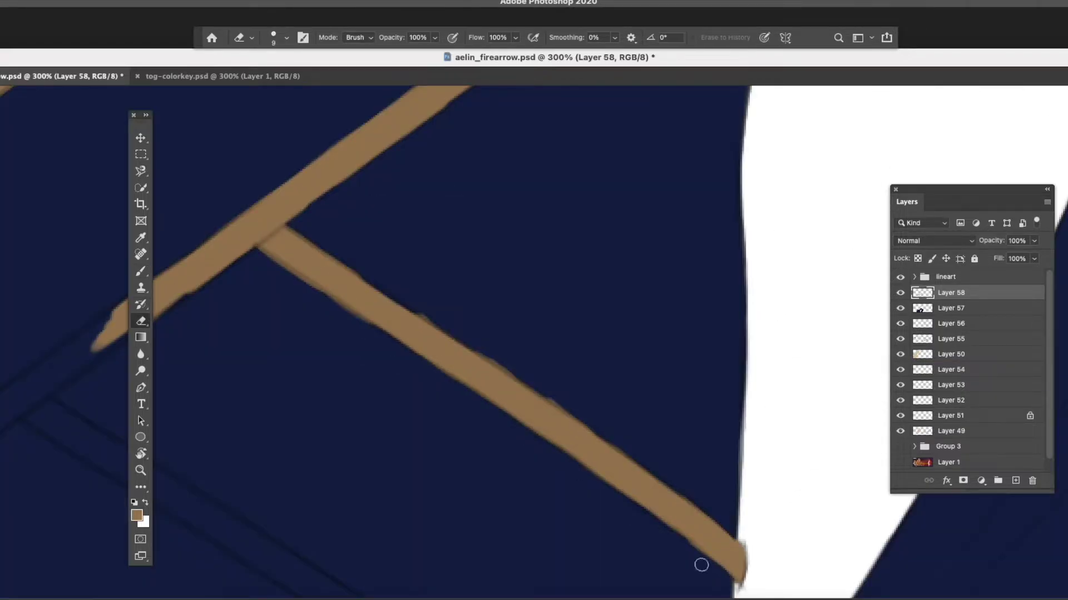
# Continue the brown diagonal band down across the dress toward the waist, adjusting the brush size to its width.
pyautogui.scroll(2, 701, 565)
pyautogui.scroll(-2, 434, 362)
pyautogui.hscroll(-5, 434, 362)
pyautogui.press('b')
pyautogui.moveTo(257, 488); pyautogui.dragTo(583, 261)
pyautogui.scroll(-2, 254, 502)
pyautogui.hscroll(-4, 254, 501)
pyautogui.press(']')
pyautogui.press(']')
pyautogui.press(']')
pyautogui.press(']')
pyautogui.press(']')
pyautogui.press(']')
pyautogui.moveTo(311, 529); pyautogui.dragTo(583, 334)
pyautogui.moveTo(234, 589)
pyautogui.mouseDown()
pyautogui.moveTo(289, 556)
pyautogui.moveTo(340, 503)
pyautogui.mouseUp()
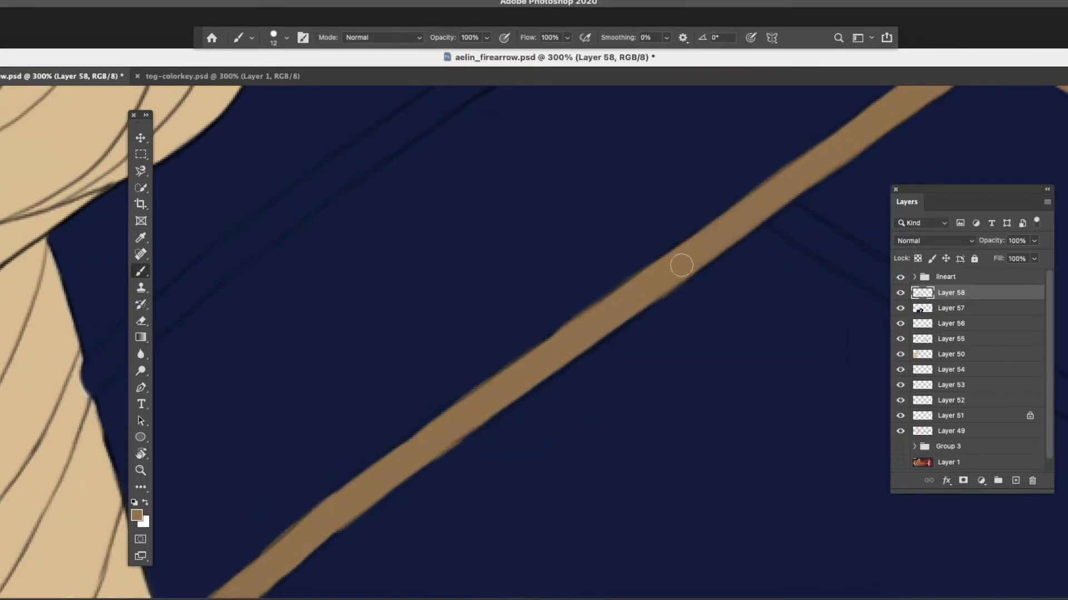
# Even out the brown diagonal band's edges across the dress, erasing overspill and repainting thin spots along both guide lines.
pyautogui.press('e')
pyautogui.moveTo(454, 396); pyautogui.dragTo(556, 330)
pyautogui.scroll(3, 221, 579)
pyautogui.press('b')
pyautogui.moveTo(328, 504)
pyautogui.mouseDown()
pyautogui.moveTo(465, 357)
pyautogui.moveTo(795, 150)
pyautogui.mouseUp()
pyautogui.press('e')
pyautogui.moveTo(338, 497)
pyautogui.mouseDown()
pyautogui.moveTo(491, 351)
pyautogui.moveTo(590, 286)
pyautogui.moveTo(409, 384)
pyautogui.moveTo(372, 445)
pyautogui.mouseUp()
pyautogui.scroll(3, 641, 300)
pyautogui.press('b')
pyautogui.press('e')
pyautogui.moveTo(422, 417); pyautogui.dragTo(589, 290)
# Clean the lower edge of the brown neckline trim, erasing bumps and touching up gaps with brown.
pyautogui.scroll(3, 305, 519)
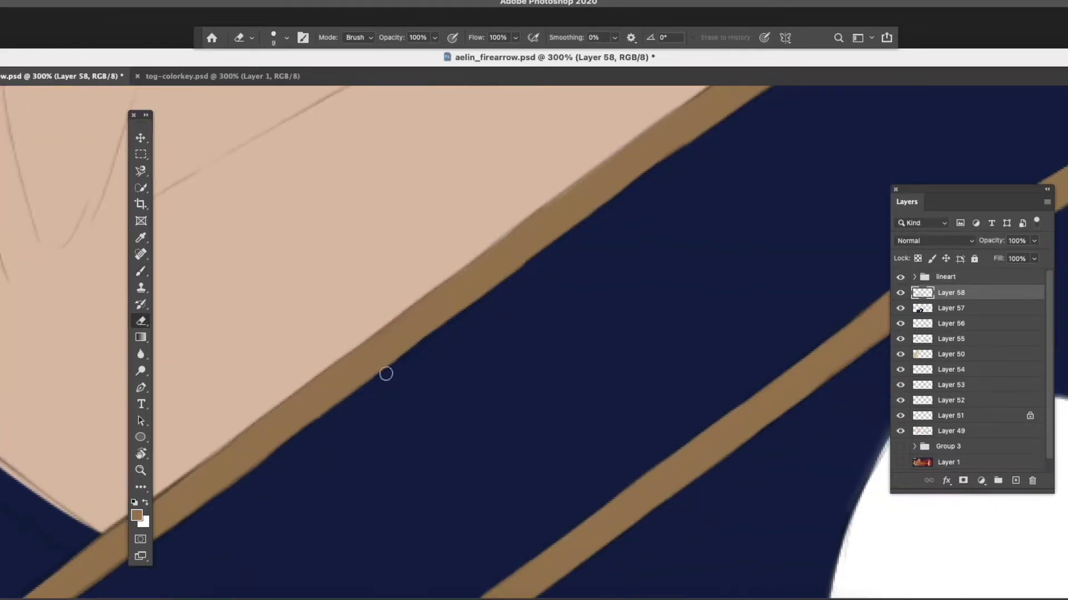
pyautogui.moveTo(385, 374); pyautogui.dragTo(526, 264)
pyautogui.scroll(3, 683, 160)
pyautogui.scroll(-3, 762, 225)
pyautogui.press('b')
pyautogui.moveTo(517, 348)
pyautogui.mouseDown()
pyautogui.moveTo(639, 284)
pyautogui.moveTo(606, 302)
pyautogui.mouseUp()
pyautogui.press('e')
# Paint the short cross band brown from the hair to the neckline trim.
pyautogui.scroll(3, 693, 269)
pyautogui.scroll(3, 617, 296)
pyautogui.scroll(3, 669, 353)
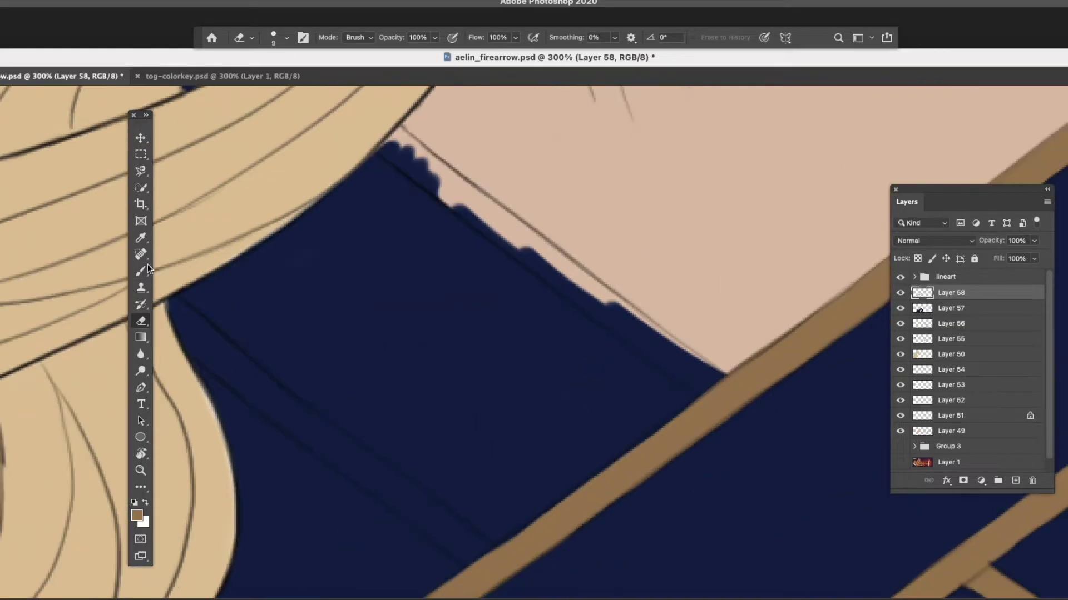
pyautogui.press('b')
pyautogui.moveTo(178, 322); pyautogui.dragTo(270, 395)
pyautogui.press('e')
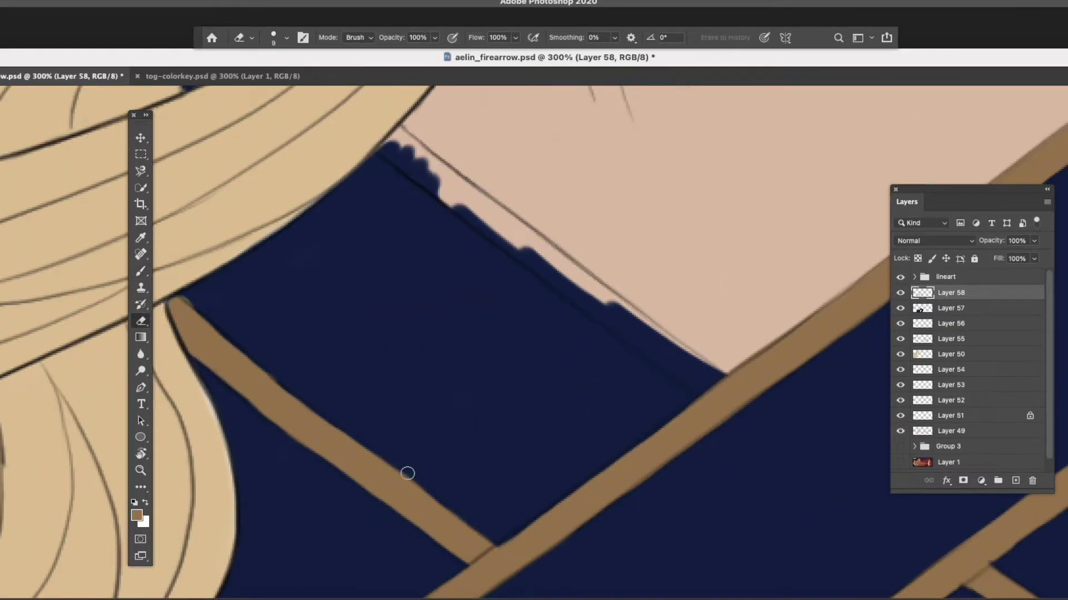
# With the navy dress layer hidden, extend the brown neckline trim down to the hair strands and show the dress layer again.
pyautogui.press('z')
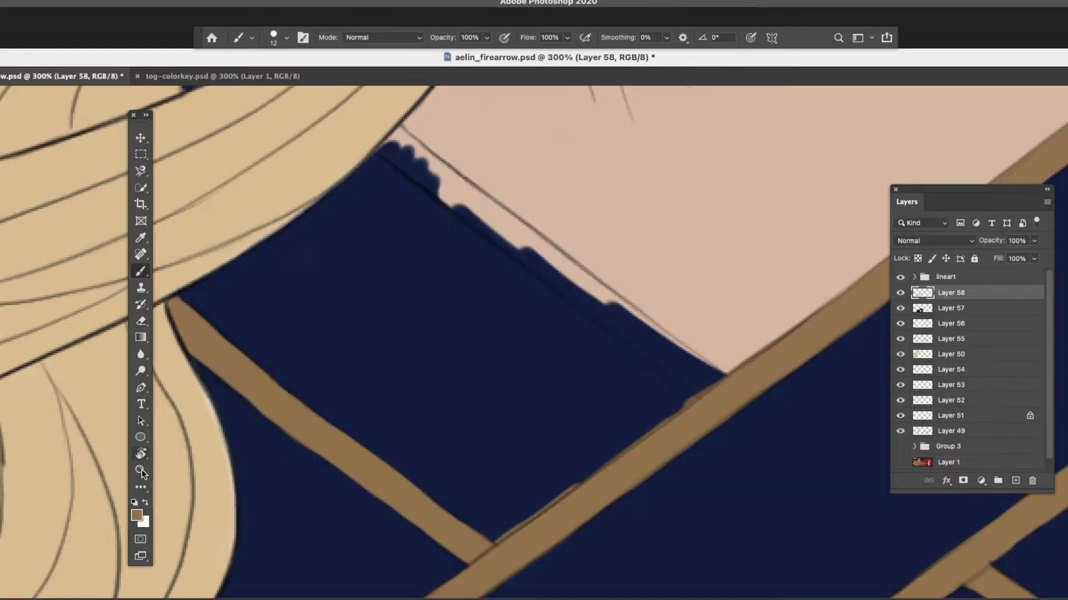
pyautogui.keyDown('alt'); pyautogui.click(686, 368); pyautogui.keyUp('alt')
pyautogui.keyDown('alt'); pyautogui.click(686, 369); pyautogui.keyUp('alt')
pyautogui.keyDown('alt'); pyautogui.click(686, 369); pyautogui.keyUp('alt')
pyautogui.keyDown('alt'); pyautogui.click(686, 369); pyautogui.keyUp('alt')
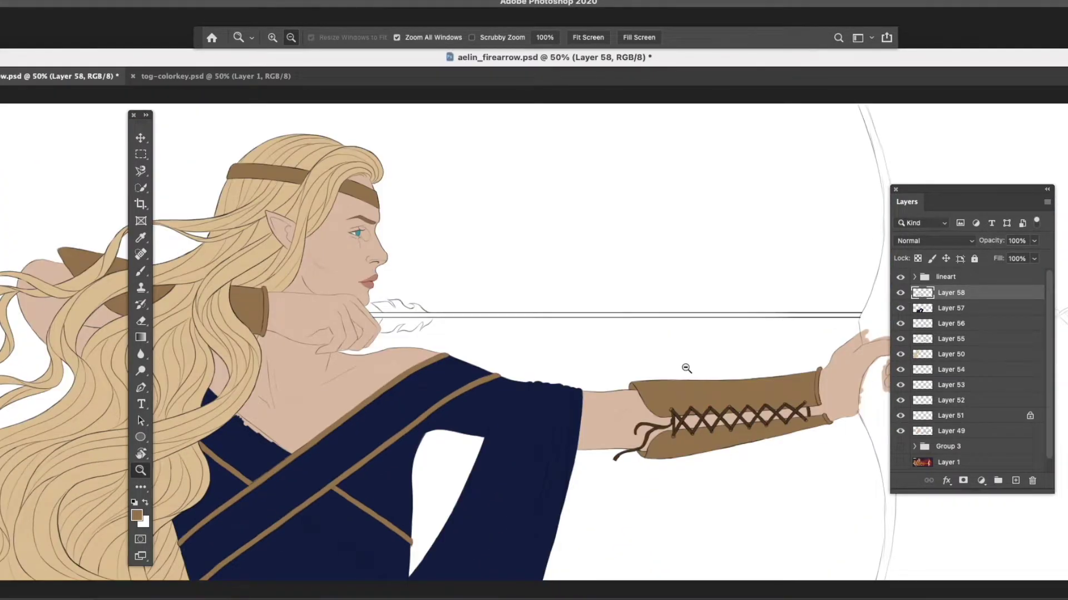
pyautogui.click(686, 369)
pyautogui.click(512, 346)
pyautogui.press('b')
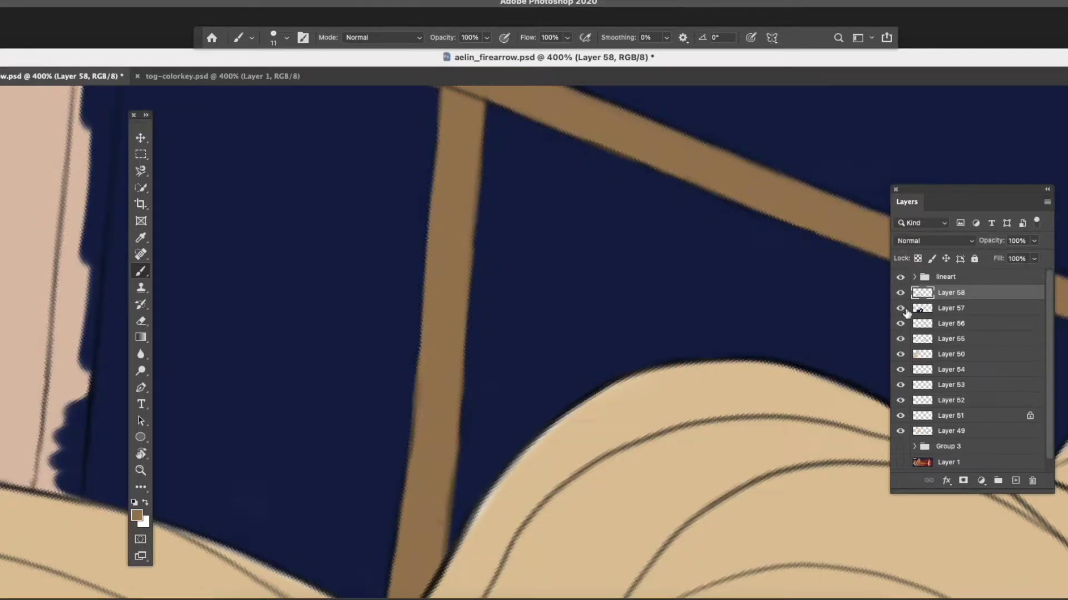
pyautogui.moveTo(453, 384)
pyautogui.mouseDown()
pyautogui.moveTo(281, 312)
pyautogui.moveTo(529, 345)
pyautogui.mouseUp()
pyautogui.moveTo(554, 289)
pyautogui.mouseDown()
pyautogui.moveTo(565, 187)
pyautogui.moveTo(537, 567)
pyautogui.mouseUp()
pyautogui.scroll(-7, 579, 222)
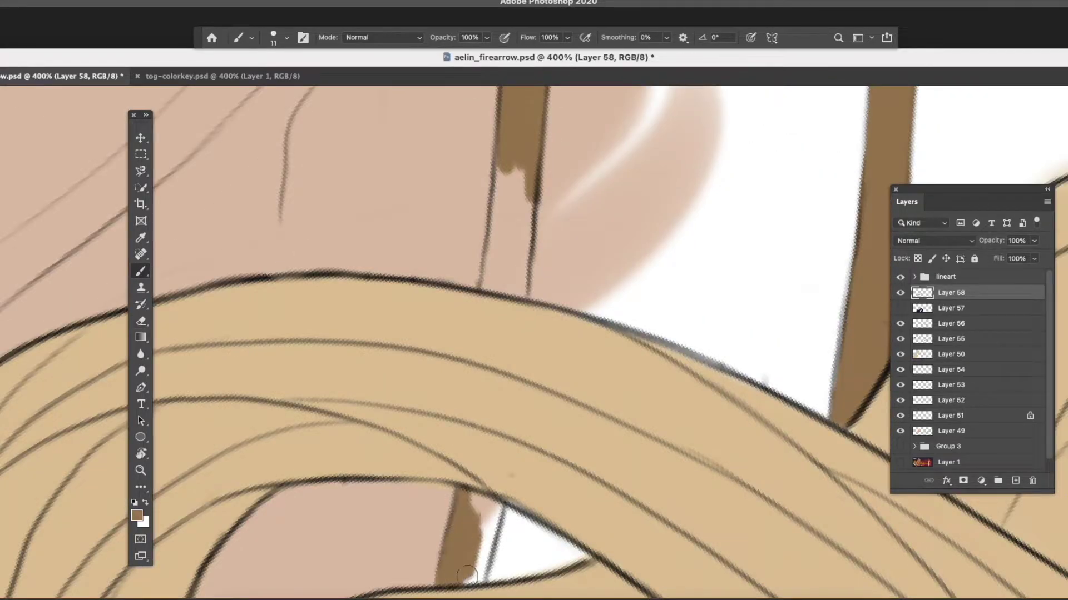
pyautogui.scroll(4, 450, 572)
pyautogui.press('e')
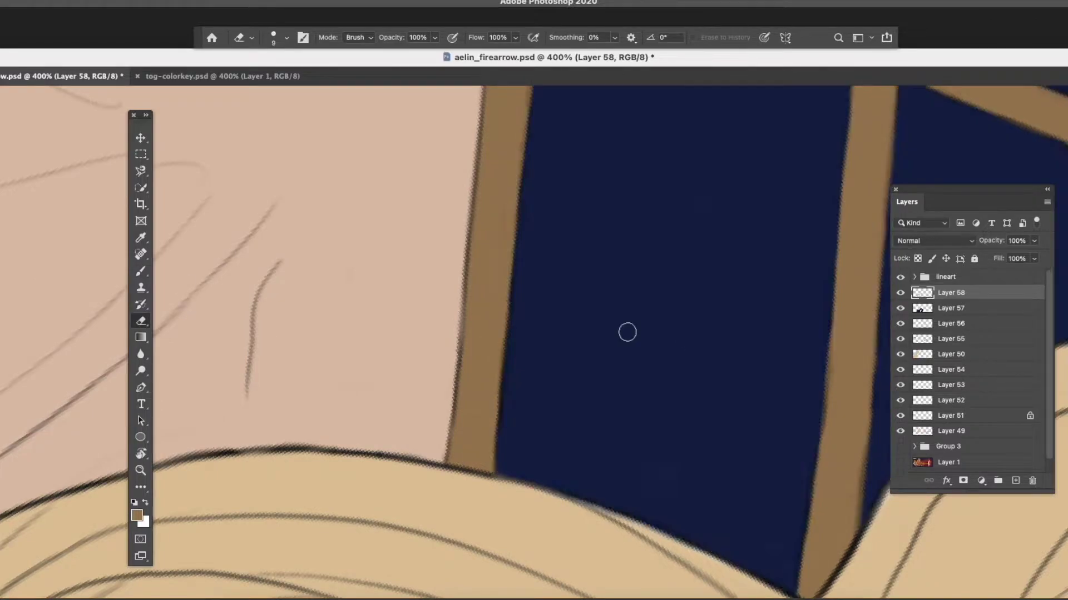
# Paint the lower cross band brown from the diagonal band to the canvas edge, hiding the dress layer meanwhile, and clean its edges.
pyautogui.scroll(5, 628, 332)
pyautogui.press('b')
pyautogui.scroll(-3, 439, 390)
pyautogui.hscroll(3, 494, 412)
pyautogui.moveTo(519, 417)
pyautogui.mouseDown()
pyautogui.moveTo(534, 486)
pyautogui.moveTo(525, 357)
pyautogui.mouseUp()
pyautogui.hotkey('ctrl', ',')
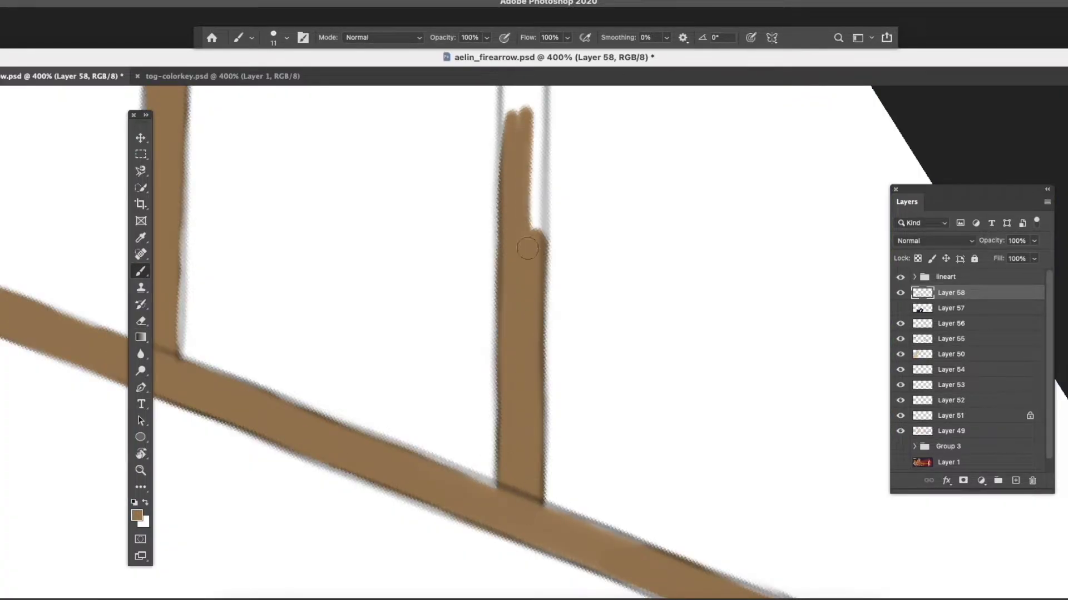
pyautogui.scroll(5, 527, 248)
pyautogui.moveTo(500, 222)
pyautogui.mouseDown()
pyautogui.moveTo(506, 434)
pyautogui.moveTo(518, 301)
pyautogui.moveTo(476, 500)
pyautogui.mouseUp()
pyautogui.scroll(4, 506, 434)
pyautogui.hotkey('ctrl', ',')
pyautogui.press('e')
pyautogui.scroll(5, 531, 362)
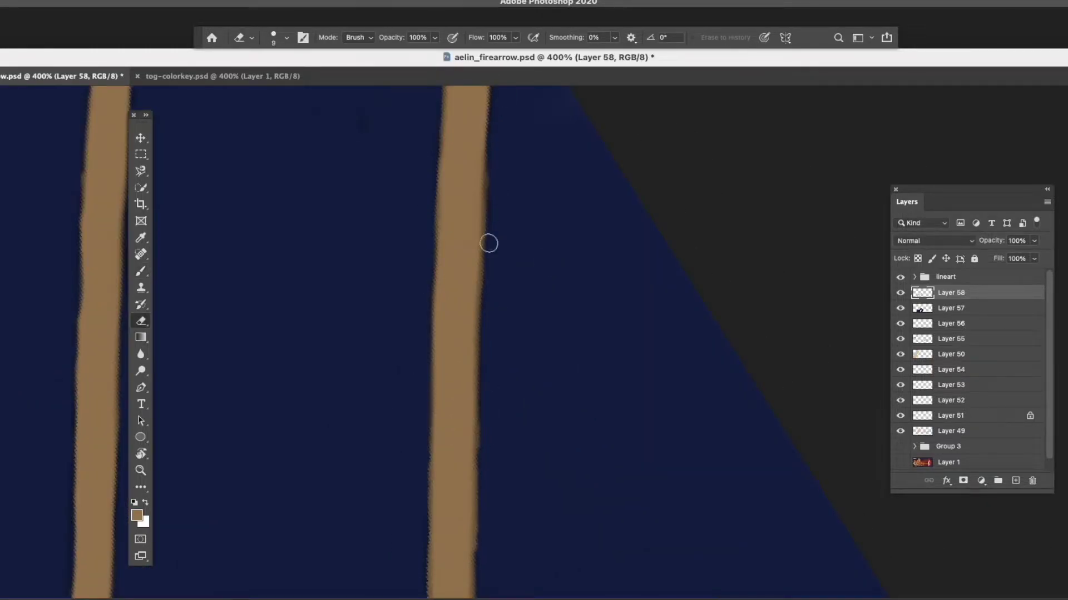
pyautogui.scroll(-5, 435, 253)
pyautogui.press('b')
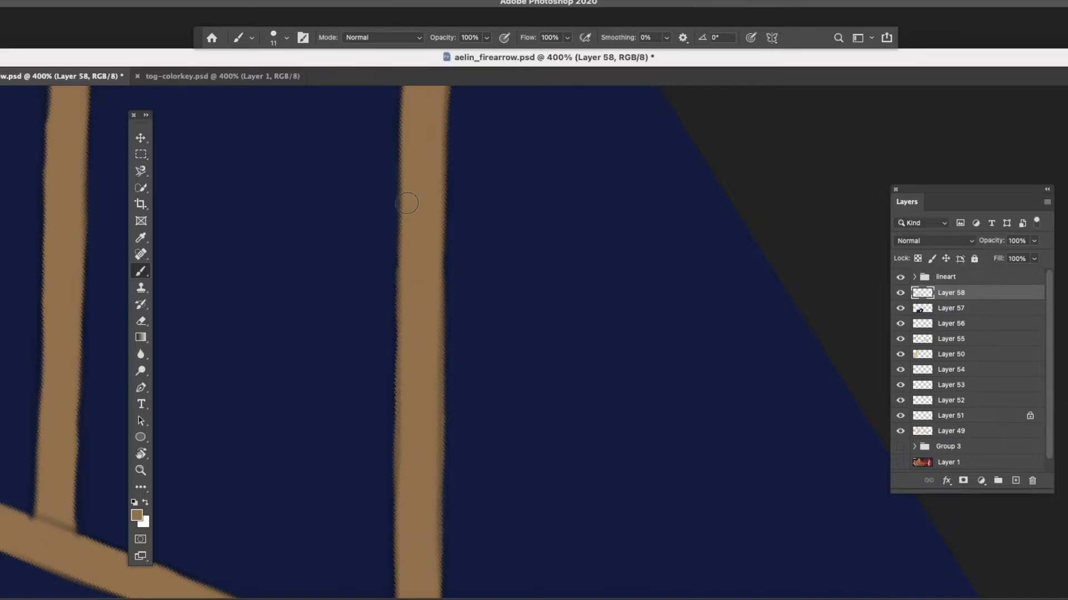
# Add a new layer above the trim and pick an orange from the color reference in Layer 1, hiding the reference again.
pyautogui.hotkey('ctrl', '-')
pyautogui.hotkey('ctrl', '-')
pyautogui.hotkey('ctrl', '-')
pyautogui.hotkey('ctrl', '-')
pyautogui.hotkey('ctrl', '-')
pyautogui.click(140, 470)
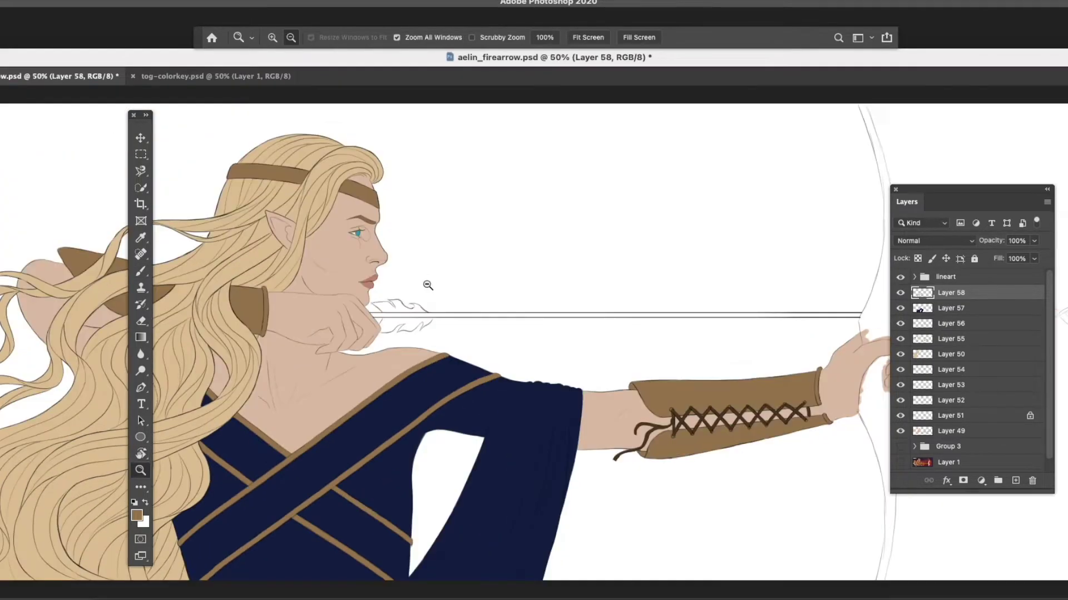
pyautogui.hotkey('ctrl', '-')
pyautogui.click(272, 38)
pyautogui.click(272, 37)
pyautogui.click(272, 37)
pyautogui.scroll(-1, 971, 361)
pyautogui.click(900, 450)
pyautogui.click(136, 515)
pyautogui.moveTo(135, 267); pyautogui.dragTo(135, 253)
pyautogui.click(248, 231)
pyautogui.click(900, 449)
pyautogui.hotkey('ctrl', '-')
pyautogui.hotkey('ctrl', '-')
pyautogui.hotkey('ctrl', '-')
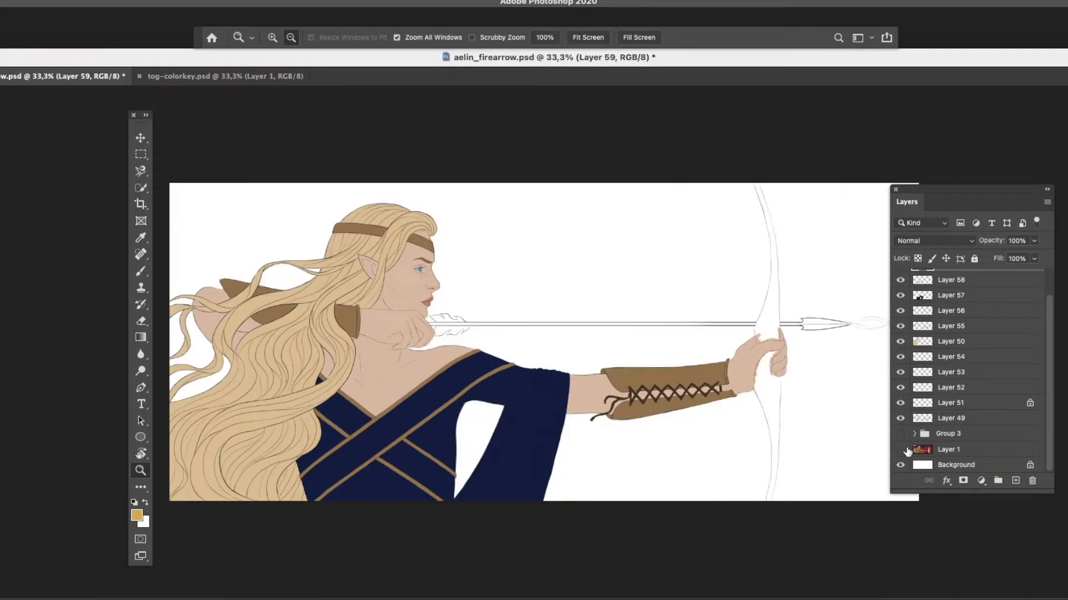
# Paint the arrow's fletching and the shaft between the feathers orange-brown, following the lineart.
pyautogui.click(271, 37)
pyautogui.scroll(2, 970, 361)
pyautogui.click(490, 323)
pyautogui.press('b')
pyautogui.moveTo(506, 318)
pyautogui.mouseDown()
pyautogui.moveTo(449, 370)
pyautogui.moveTo(310, 316)
pyautogui.mouseUp()
pyautogui.press('r')
pyautogui.press('b')
pyautogui.moveTo(389, 345); pyautogui.dragTo(335, 461)
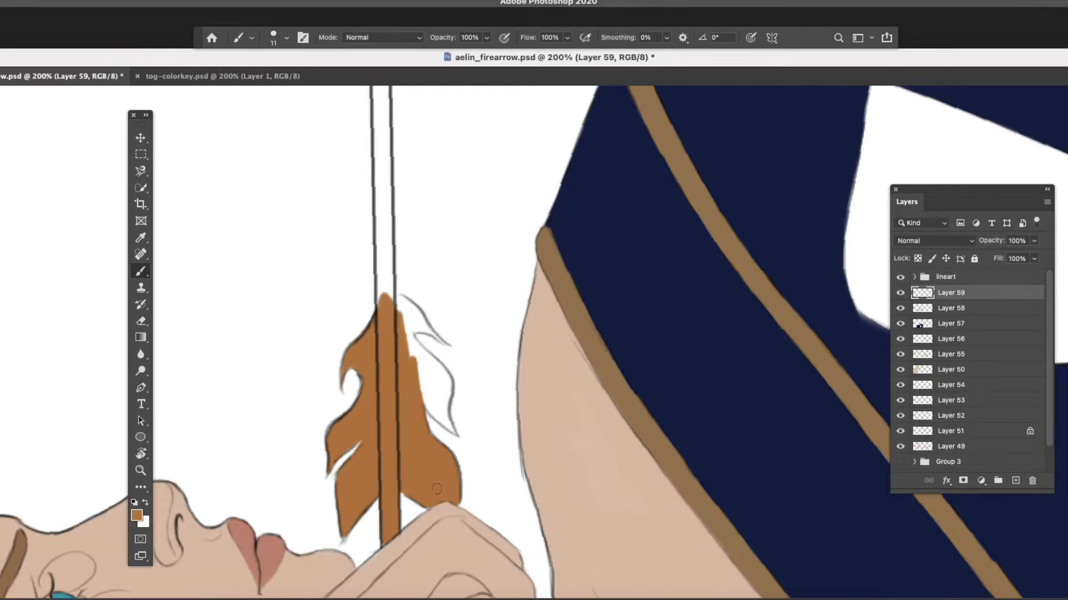
# Rotate the canvas upright and paint the arrow shaft orange-brown in one straight stroke toward the arrowhead.
pyautogui.press('r')
pyautogui.moveTo(389, 295)
pyautogui.mouseDown()
pyautogui.moveTo(393, 344)
pyautogui.moveTo(203, 436)
pyautogui.mouseUp()
pyautogui.press('b')
pyautogui.moveTo(221, 361); pyautogui.dragTo(429, 362)
pyautogui.hotkey('ctrl', 'z')
pyautogui.moveTo(201, 364); pyautogui.dragTo(884, 365)
# Erase the shaft color running past the arrow's tip and fill the arrowhead with orange-brown.
pyautogui.hscroll(10, 533, 364)
pyautogui.press('e')
pyautogui.moveTo(786, 364); pyautogui.dragTo(779, 317)
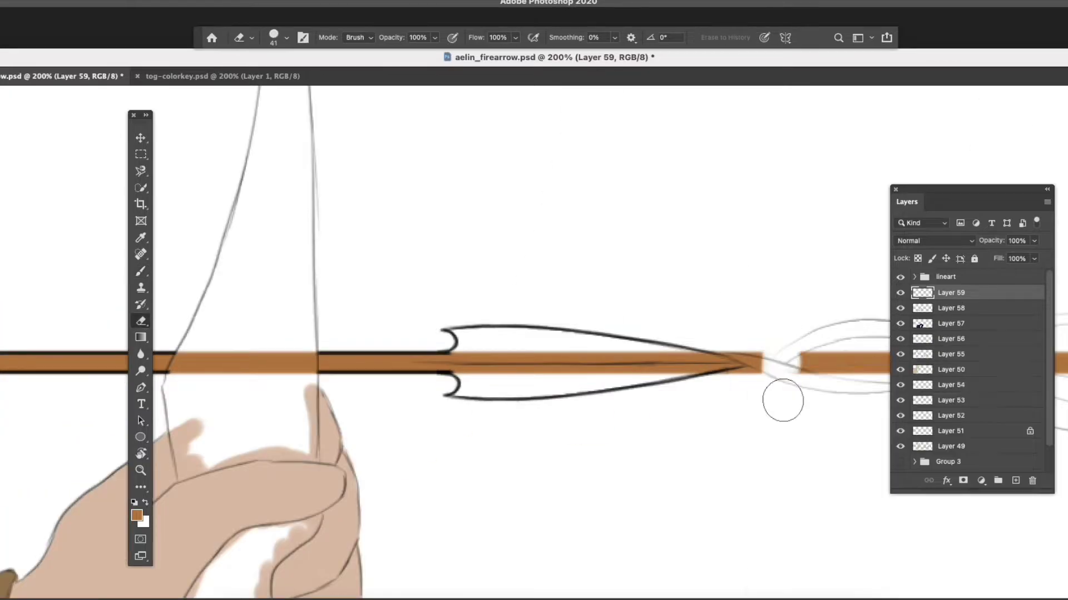
pyautogui.press('b')
pyautogui.moveTo(500, 387); pyautogui.dragTo(647, 375)
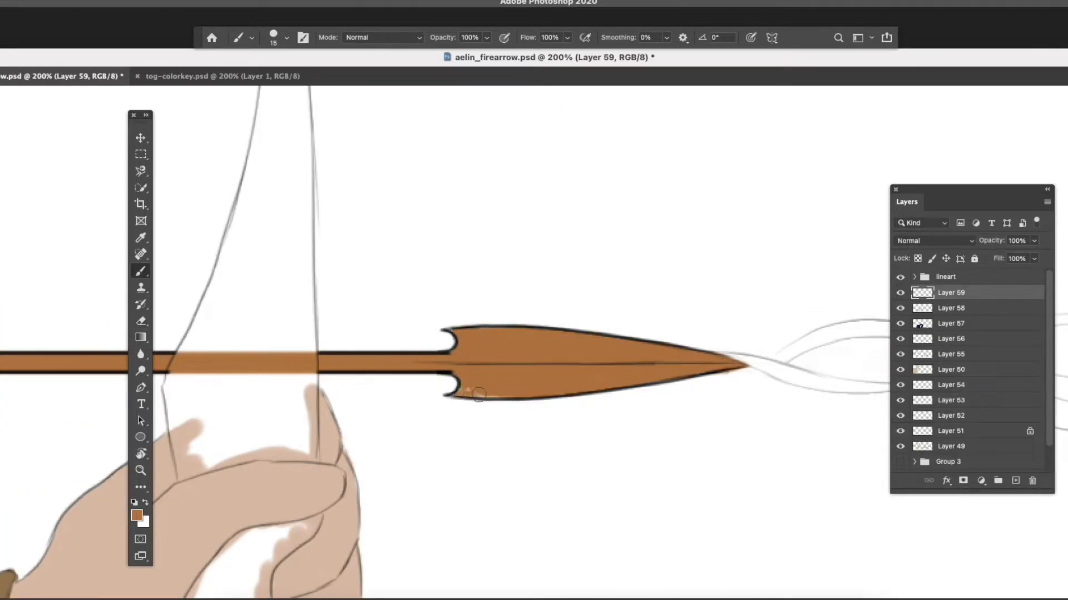
# Paint the bow's upper limb orange-brown from above the hand up to its tip, reducing the brush size as it narrows.
pyautogui.press('h')
pyautogui.moveTo(479, 394); pyautogui.dragTo(293, 290)
pyautogui.moveTo(422, 556)
pyautogui.mouseDown()
pyautogui.moveTo(439, 489)
pyautogui.moveTo(362, 422)
pyautogui.moveTo(411, 282)
pyautogui.mouseUp()
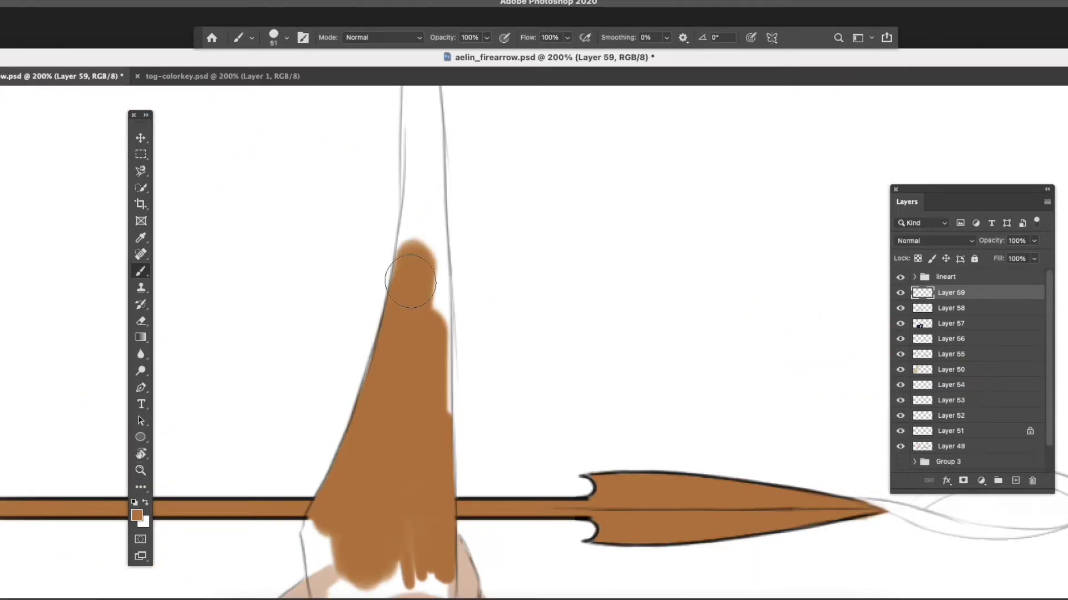
pyautogui.moveTo(419, 199)
pyautogui.mouseDown()
pyautogui.moveTo(434, 162)
pyautogui.moveTo(423, 95)
pyautogui.mouseUp()
pyautogui.moveTo(423, 94); pyautogui.dragTo(422, 393)
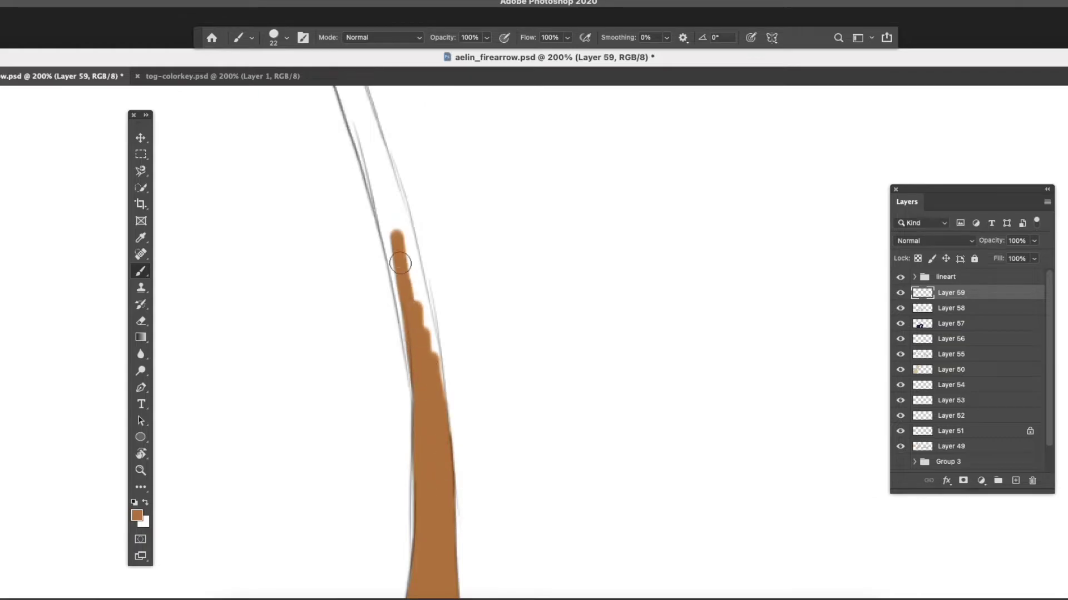
pyautogui.scroll(3, 414, 500)
pyautogui.moveTo(392, 239); pyautogui.dragTo(366, 139)
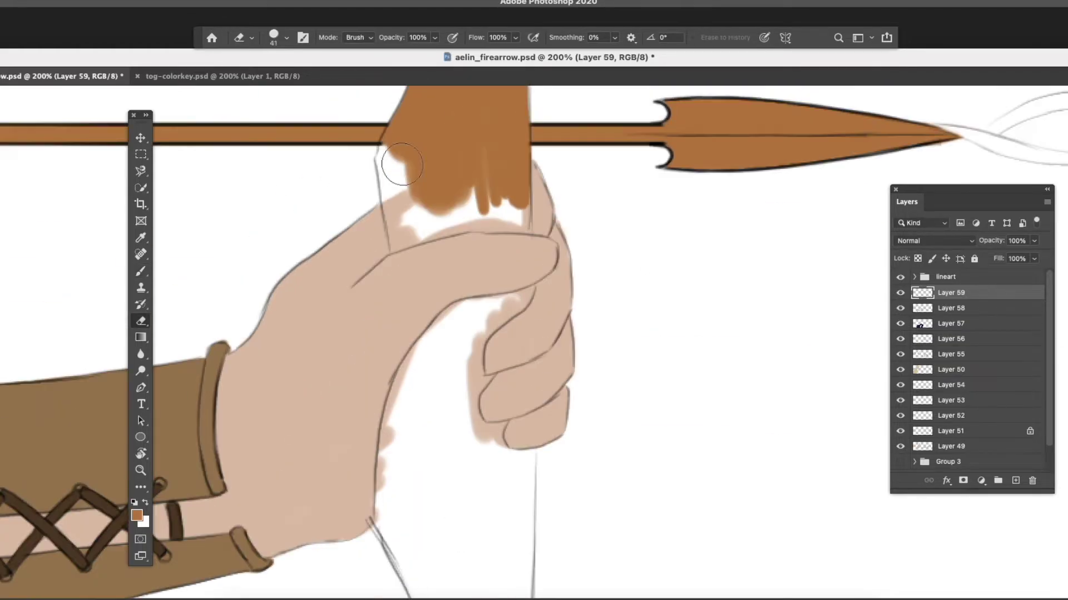
# Fill the bow's grip around the fingers and its lower limb down to the canvas edge with orange-brown.
pyautogui.moveTo(391, 233); pyautogui.dragTo(454, 222)
pyautogui.moveTo(506, 178)
pyautogui.mouseDown()
pyautogui.moveTo(423, 445)
pyautogui.moveTo(467, 422)
pyautogui.moveTo(414, 469)
pyautogui.moveTo(511, 556)
pyautogui.mouseUp()
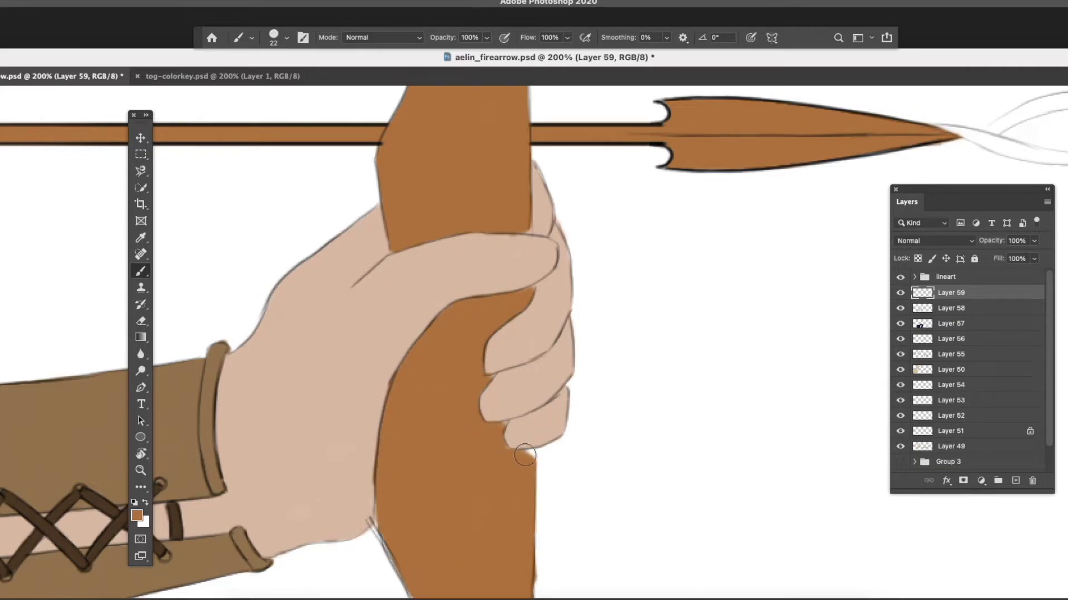
pyautogui.scroll(-5, 524, 454)
pyautogui.moveTo(456, 469)
pyautogui.mouseDown()
pyautogui.moveTo(447, 589)
pyautogui.moveTo(465, 441)
pyautogui.moveTo(451, 591)
pyautogui.moveTo(507, 572)
pyautogui.mouseUp()
pyautogui.scroll(5, 501, 255)
pyautogui.scroll(-5, 493, 197)
pyautogui.moveTo(460, 209); pyautogui.dragTo(424, 591)
pyautogui.hscroll(-3, 493, 594)
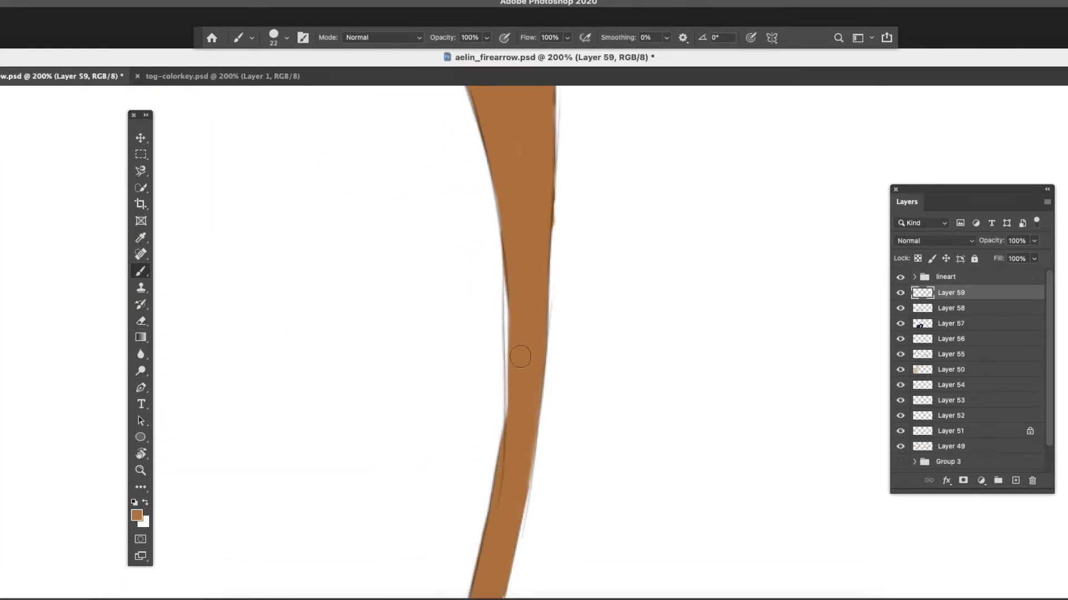
# Pick a dark purple from the color reference as the background color and leave the reference hidden.
pyautogui.press('z')
pyautogui.keyDown('alt'); pyautogui.click(851, 399); pyautogui.keyUp('alt')
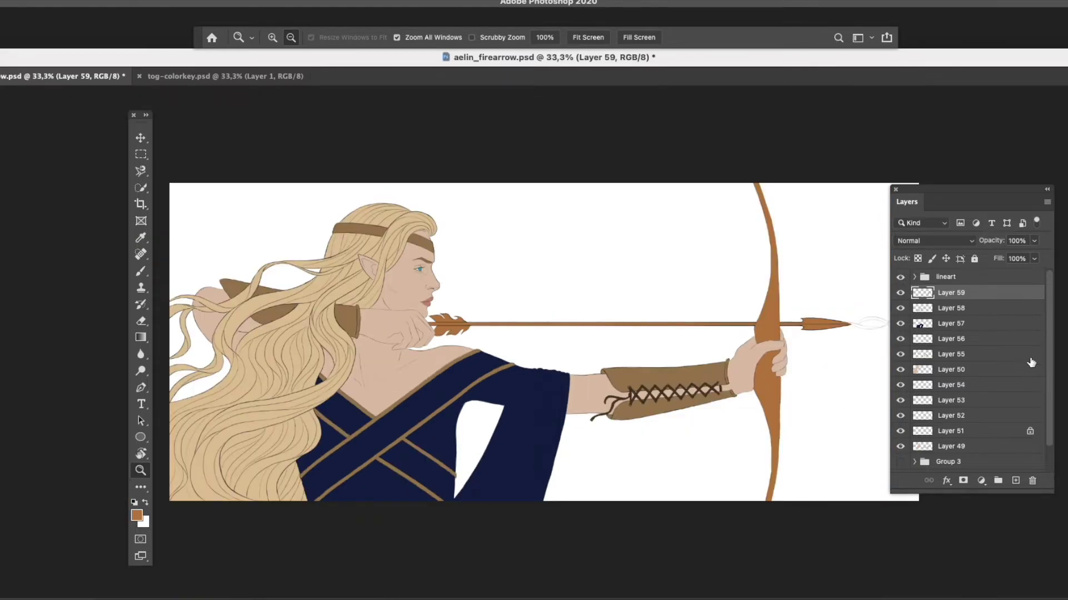
pyautogui.scroll(-2, 1040, 371)
pyautogui.click(900, 433)
pyautogui.click(900, 433)
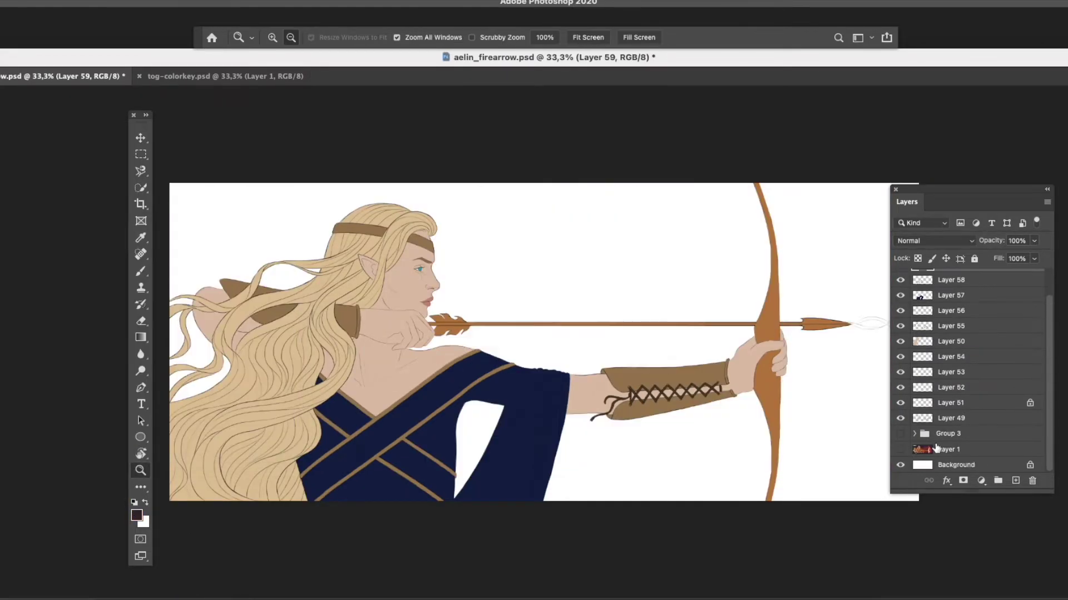
# Group all the flat color layers and name the group "color".
pyautogui.click(948, 433)
pyautogui.scroll(2, 968, 333)
pyautogui.keyDown('shift'); pyautogui.click(968, 294); pyautogui.keyUp('shift')
pyautogui.hotkey('ctrl', 'g')
pyautogui.doubleClick(948, 293)
pyautogui.write('color')
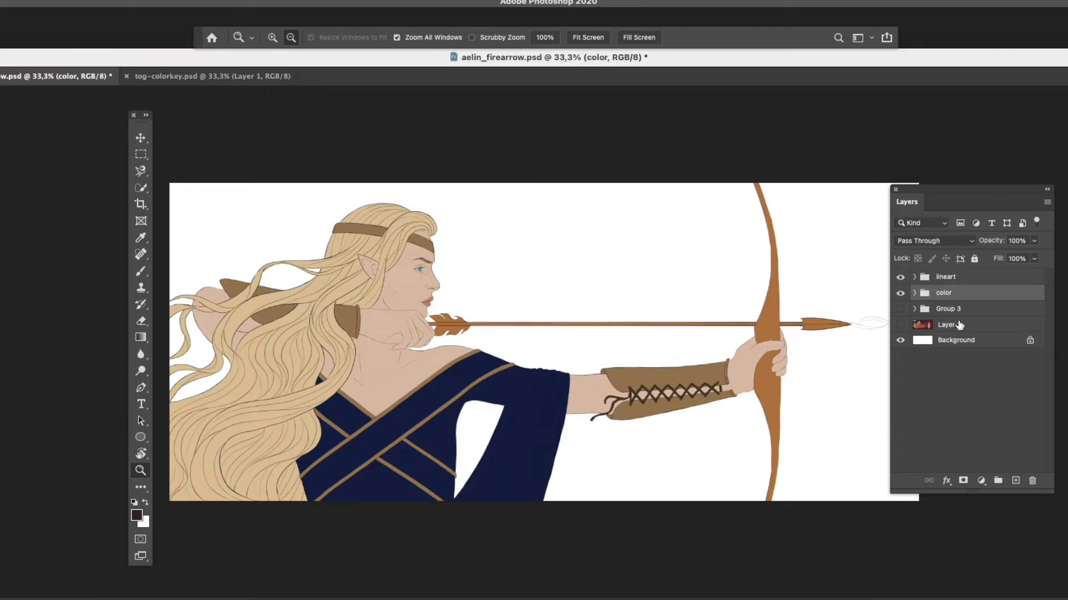
# Add a layer beneath the color group and fill the background with dark purple, checking it against the Layer 1 reference.
pyautogui.click(946, 309)
pyautogui.hotkey('ctrl', 'shift', 'alt', 'n')
pyautogui.press('b')
pyautogui.moveTo(676, 189); pyautogui.dragTo(701, 495)
pyautogui.moveTo(778, 495); pyautogui.dragTo(834, 222)
pyautogui.click(900, 340)
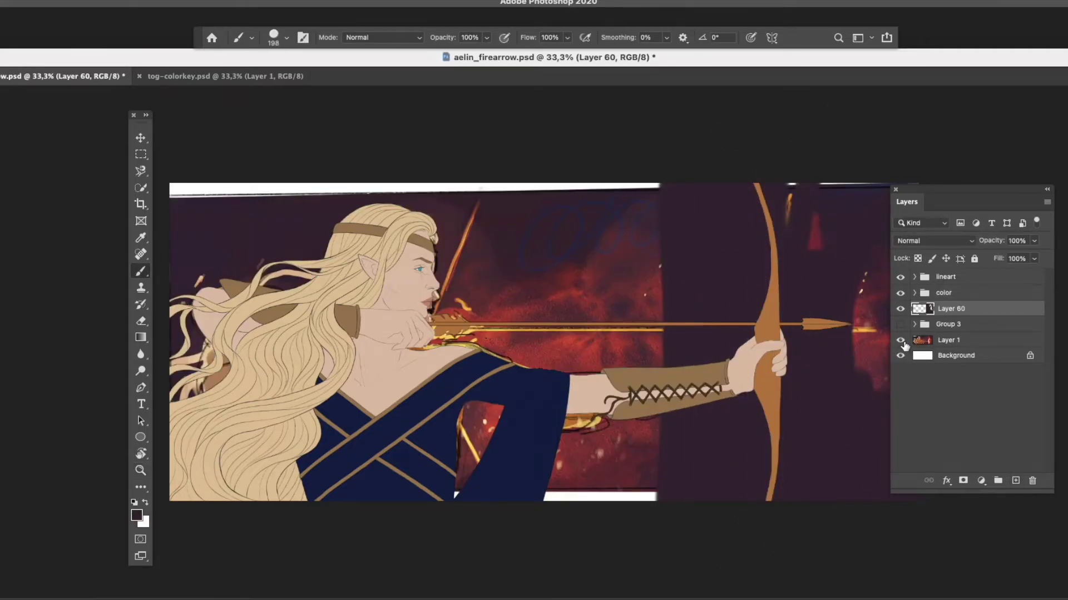
pyautogui.click(900, 340)
pyautogui.moveTo(591, 460)
pyautogui.mouseDown()
pyautogui.moveTo(534, 505)
pyautogui.moveTo(214, 203)
pyautogui.moveTo(820, 378)
pyautogui.moveTo(850, 223)
pyautogui.mouseUp()
pyautogui.press(']')
pyautogui.press(']')
pyautogui.press(']')
pyautogui.press(']')
pyautogui.press(']')
pyautogui.press(']')
# Select the skin layer, Layer 49, inside the color group and clean the skin color along the face profile.
pyautogui.press('z')
pyautogui.hotkey('ctrl', '-')
pyautogui.click(503, 322)
pyautogui.click(516, 337)
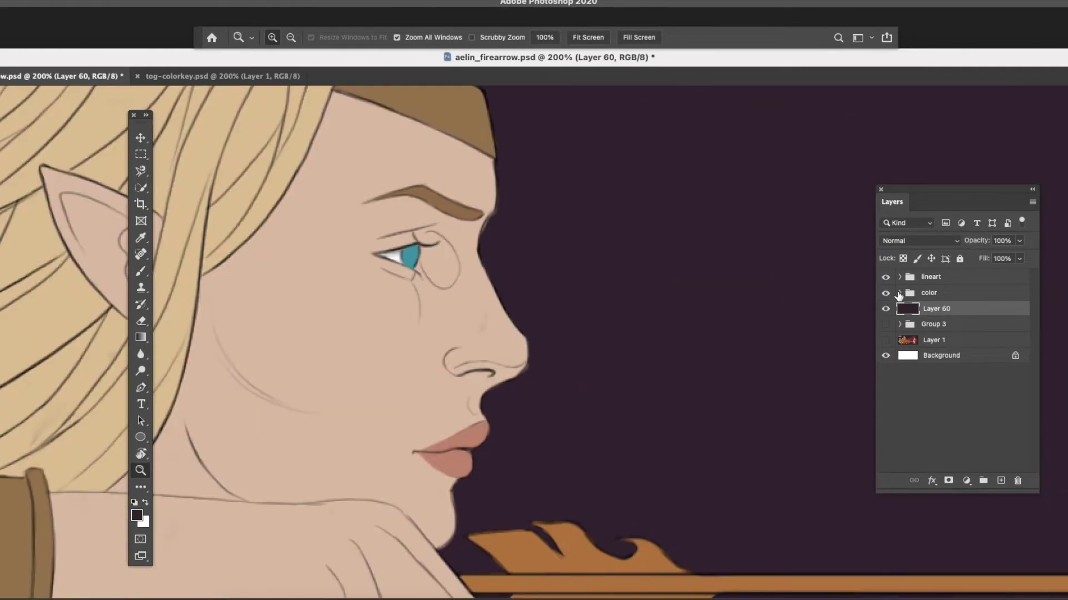
pyautogui.click(899, 293)
pyautogui.click(945, 403)
pyautogui.press('e')
pyautogui.rightClick(507, 245)
pyautogui.press('Escape')
pyautogui.rightClick(467, 275)
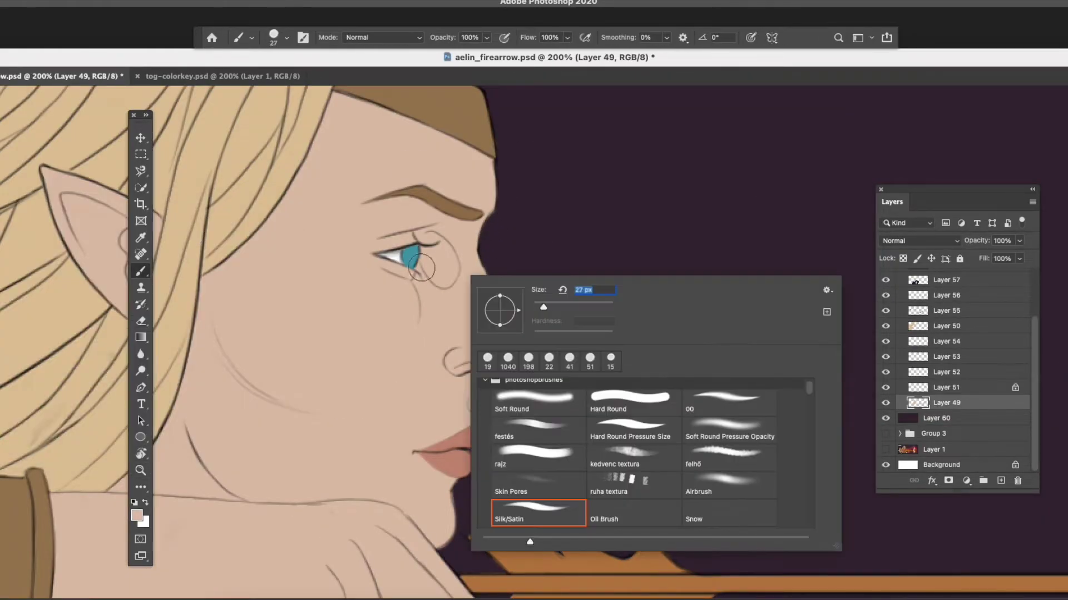
pyautogui.press('Escape')
pyautogui.scroll(-3, 462, 423)
pyautogui.keyDown('alt'); pyautogui.click(460, 425); pyautogui.keyUp('alt')
pyautogui.scroll(4, 645, 398)
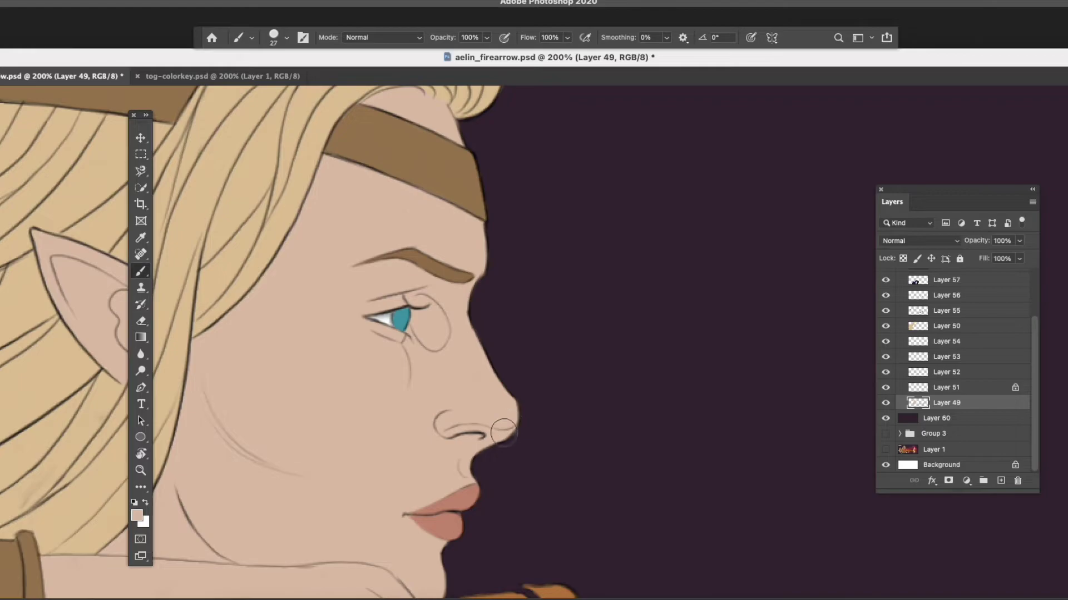
# Tidy the skin color's edges along the drawing hand, shoulder and raised elbow against the dark background.
pyautogui.scroll(-10, 519, 367)
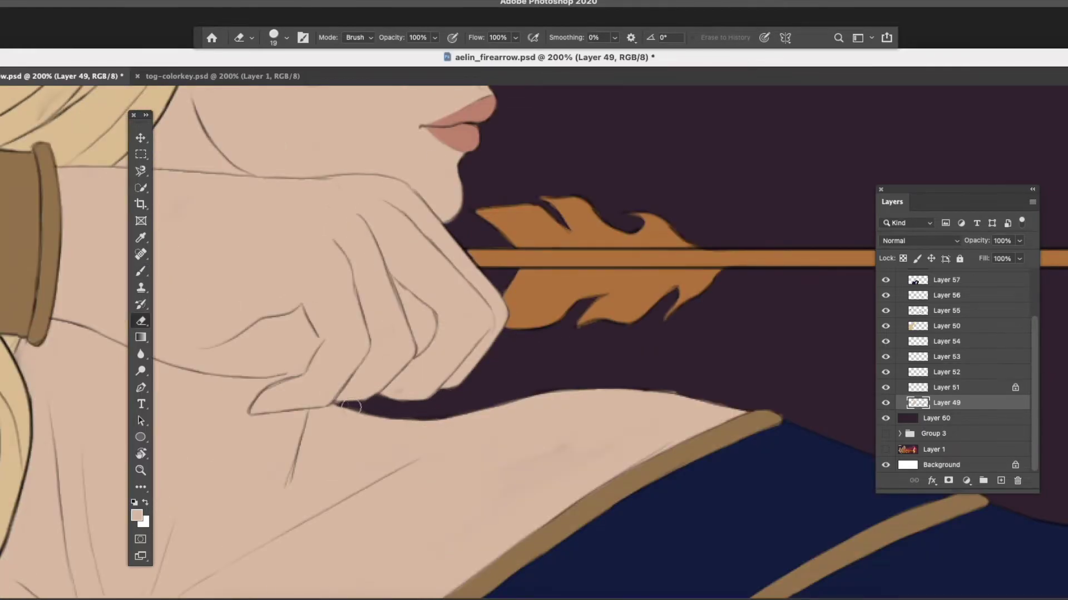
pyautogui.moveTo(350, 407); pyautogui.dragTo(339, 403)
pyautogui.press('b')
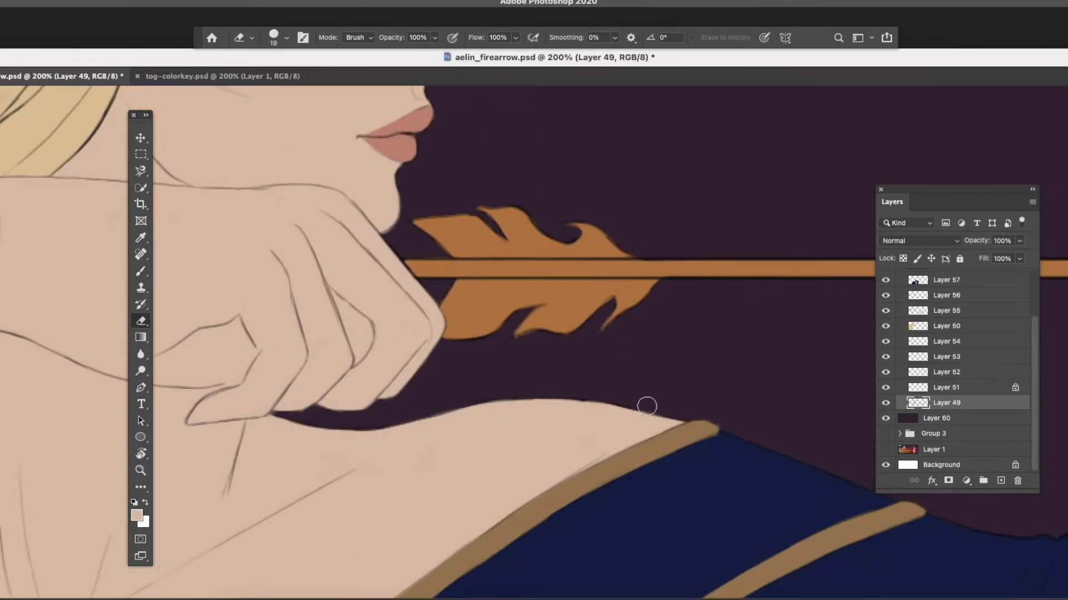
pyautogui.scroll(8, 553, 374)
pyautogui.hscroll(-6, 551, 374)
pyautogui.press('b')
pyautogui.scroll(-4, 566, 287)
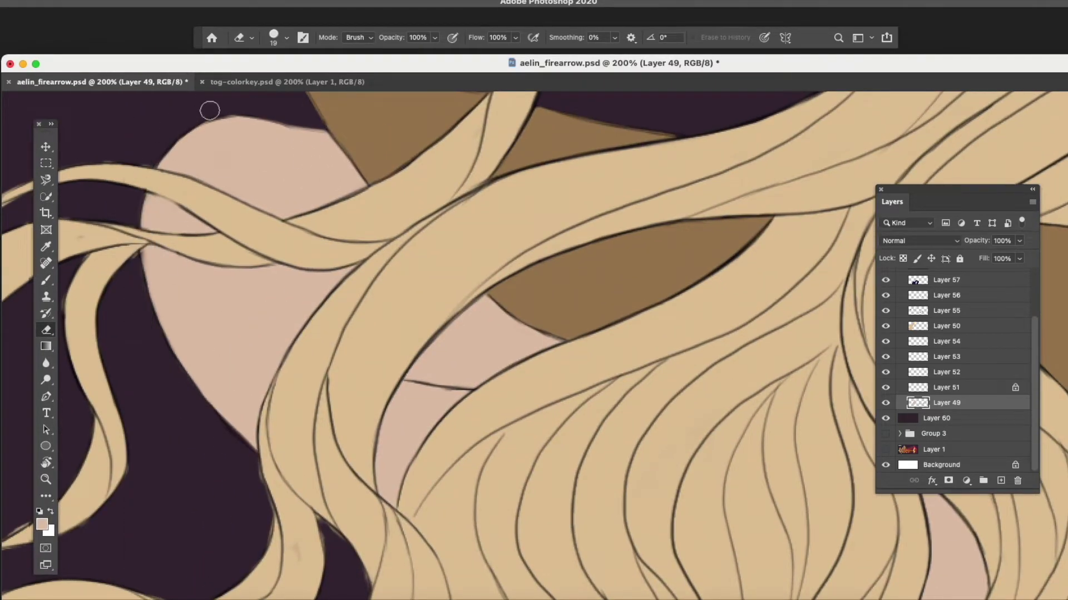
# Select the hair layer, Layer 50, and clean the hair color along the loose strands around the raised elbow.
pyautogui.keyDown('super'); pyautogui.click(132, 477); pyautogui.keyUp('super')
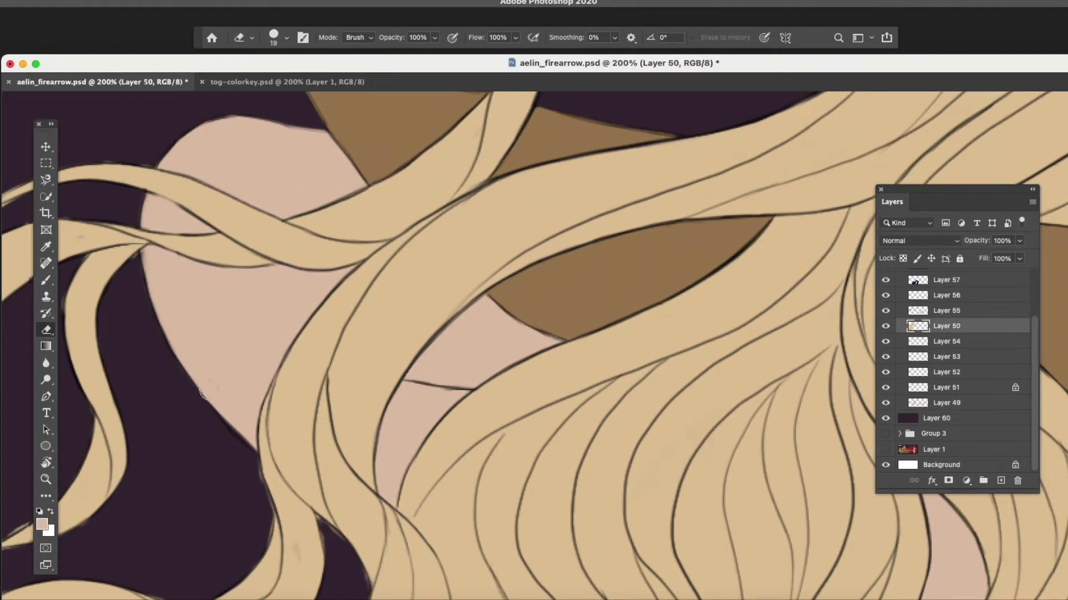
pyautogui.scroll(-5, 248, 479)
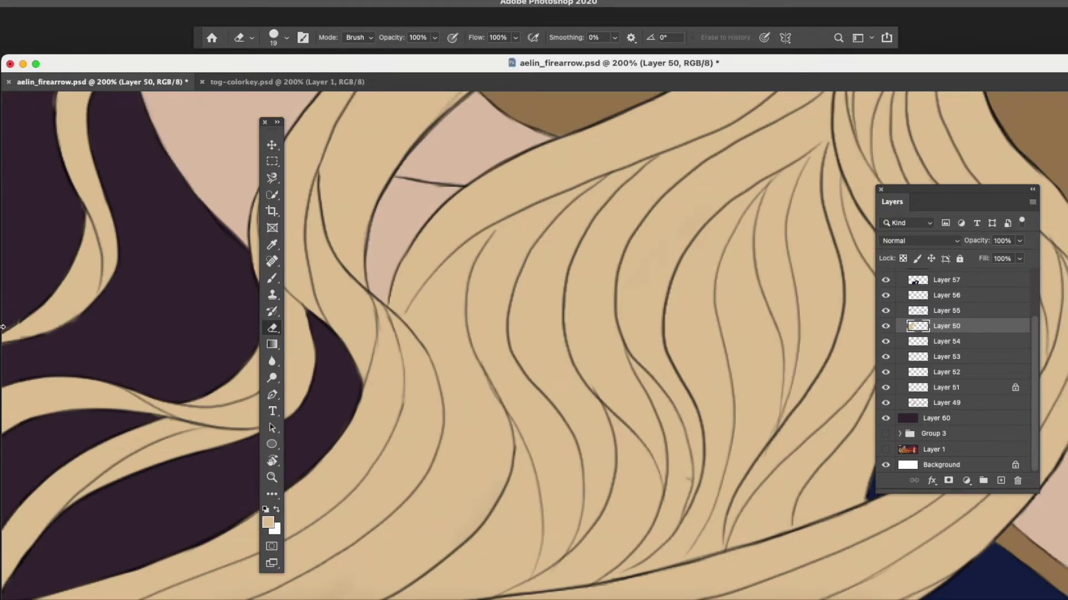
pyautogui.scroll(7, 112, 283)
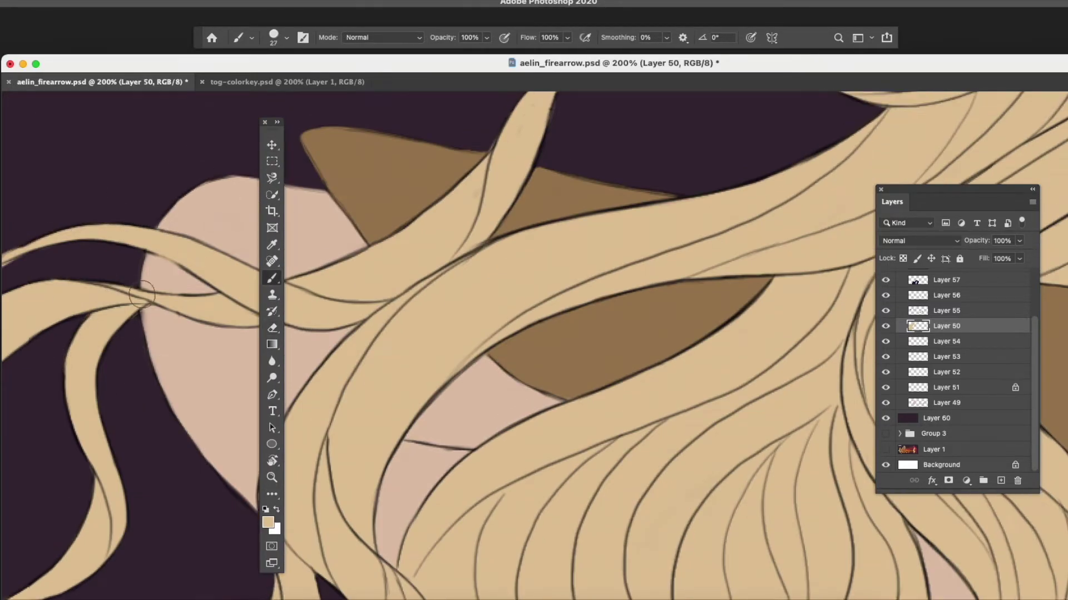
pyautogui.scroll(7, 149, 320)
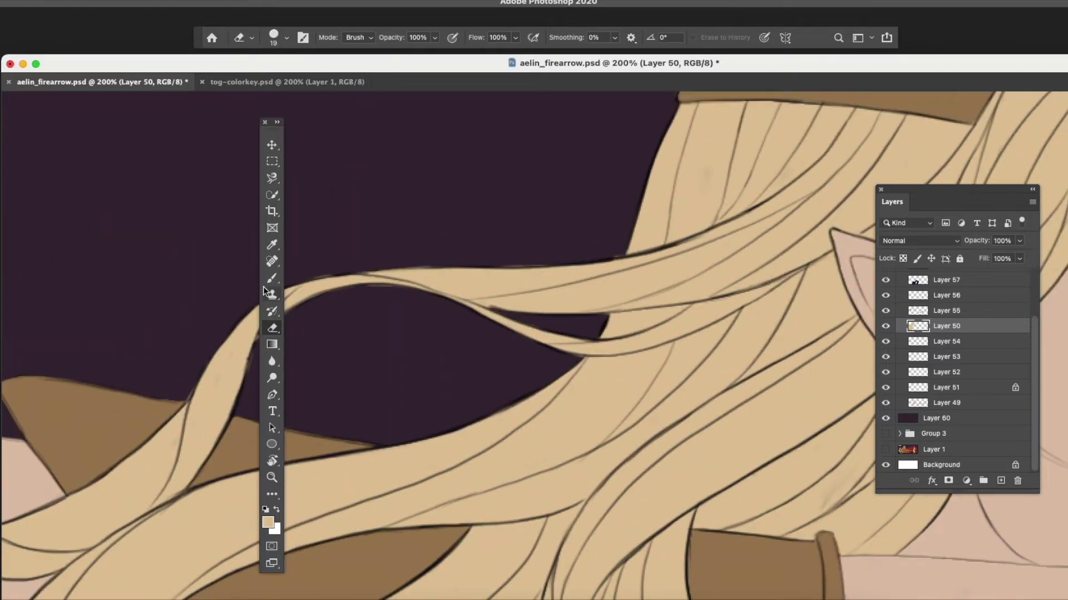
pyautogui.moveTo(273, 139); pyautogui.dragTo(44, 118)
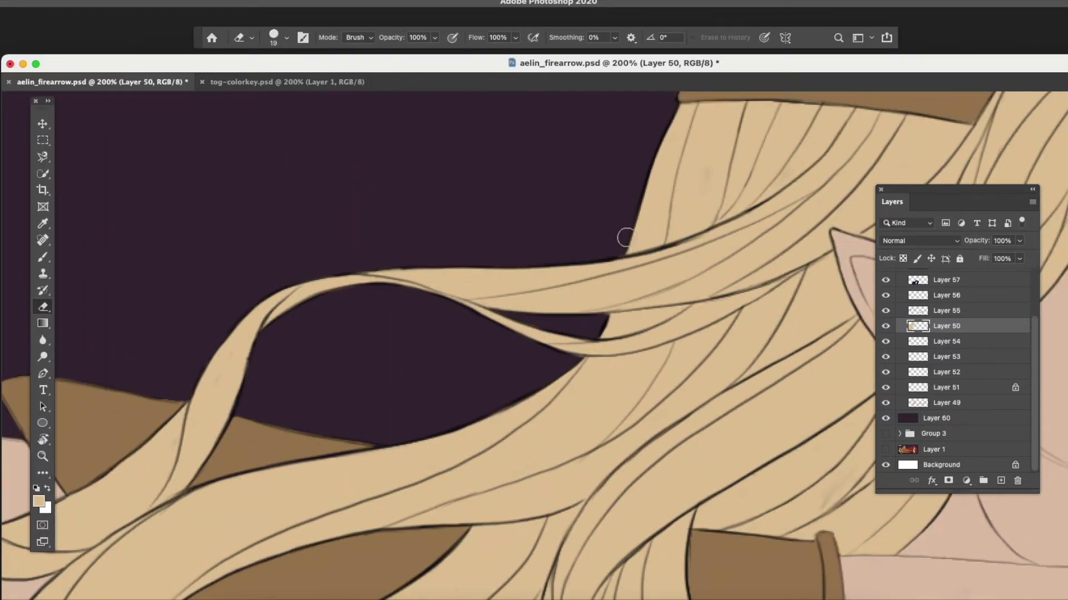
# Tidy the hair color's edges over the crown and forehead and along the locks bordering the blue dress.
pyautogui.scroll(5, 506, 360)
pyautogui.hscroll(5, 670, 189)
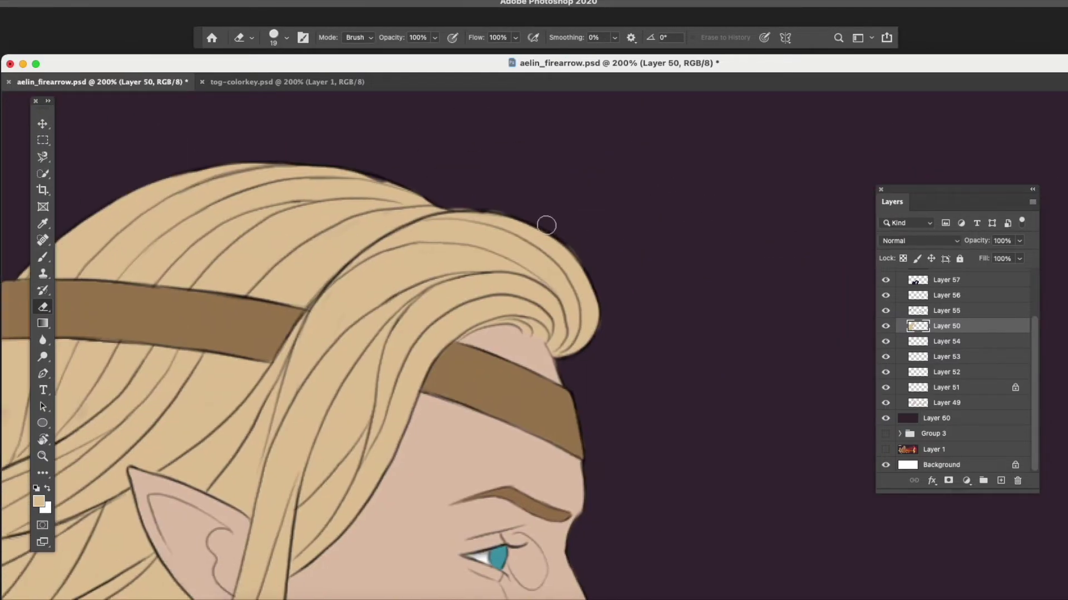
pyautogui.press('b')
pyautogui.hscroll(-5, 65, 287)
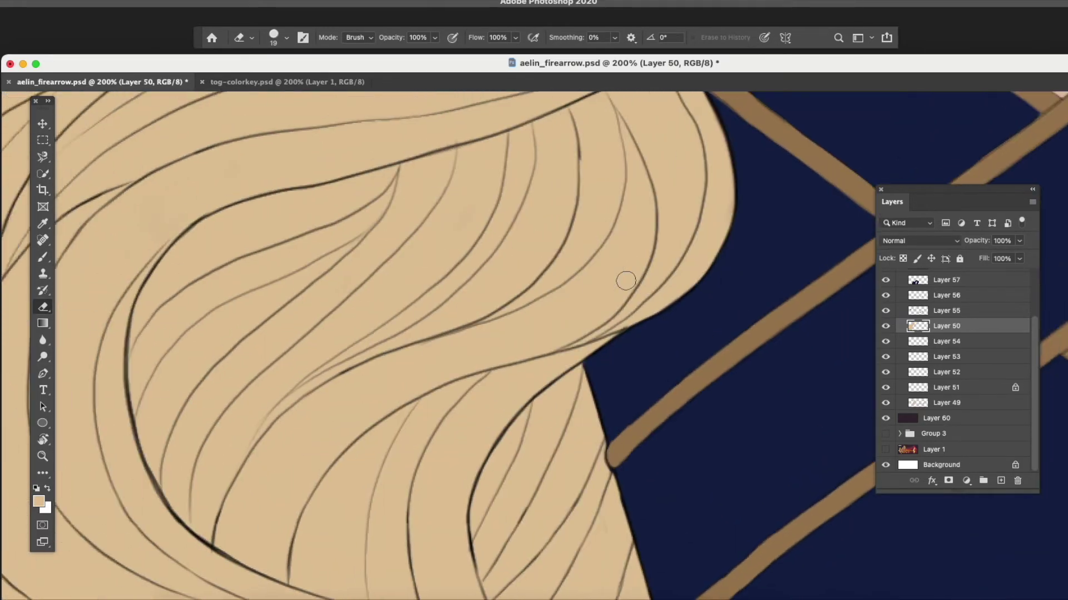
pyautogui.press('e')
# Clean the forearm's skin color on Layer 49 and the leather bracer's edges on Layer 55.
pyautogui.click(975, 400)
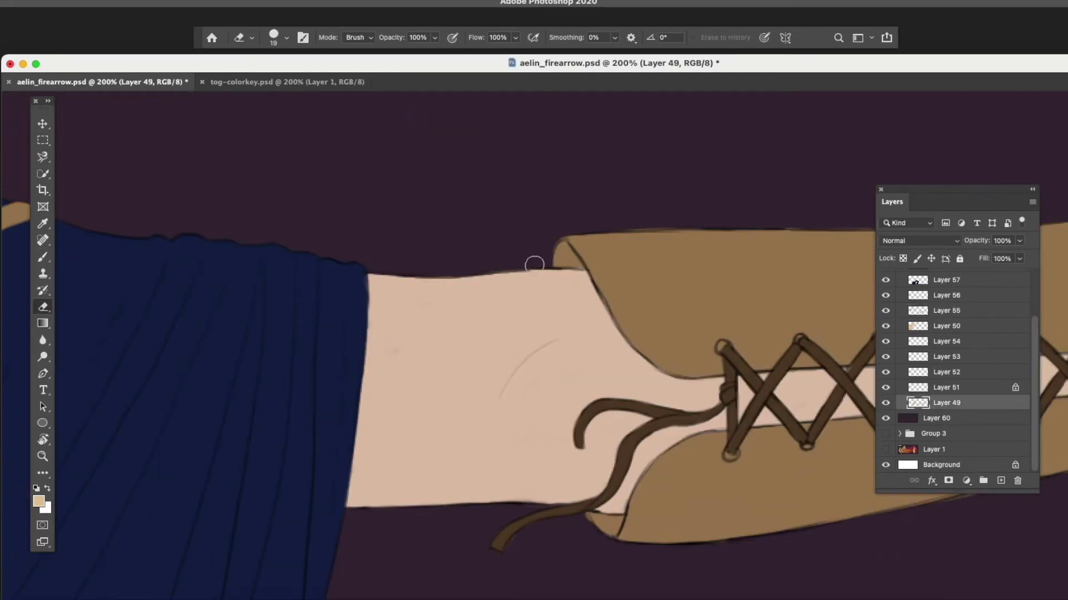
pyautogui.hscroll(5, 534, 265)
pyautogui.click(970, 310)
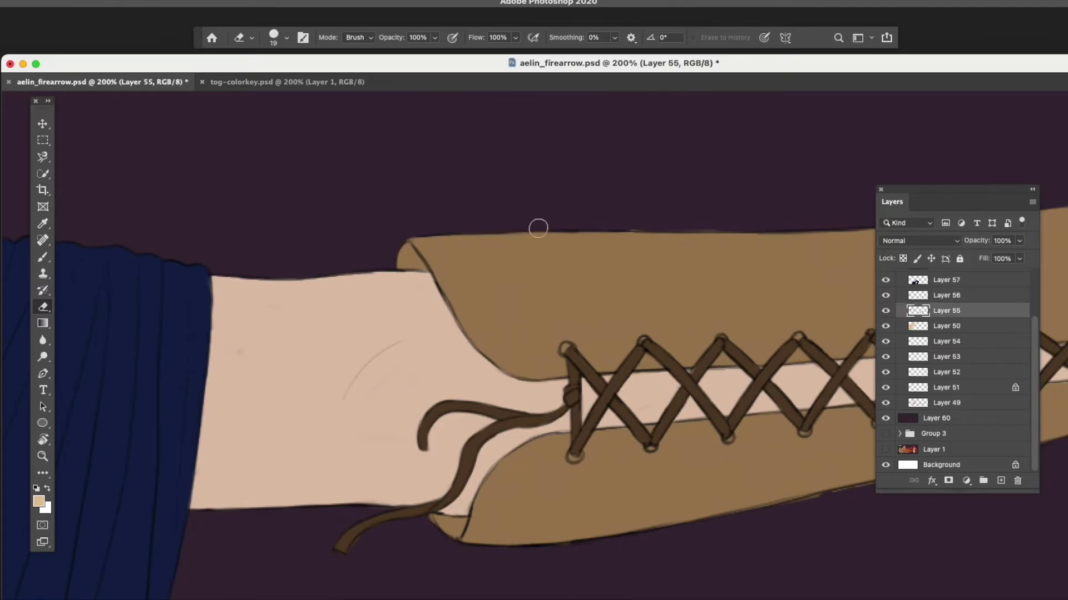
pyautogui.hscroll(10, 558, 386)
pyautogui.press('e')
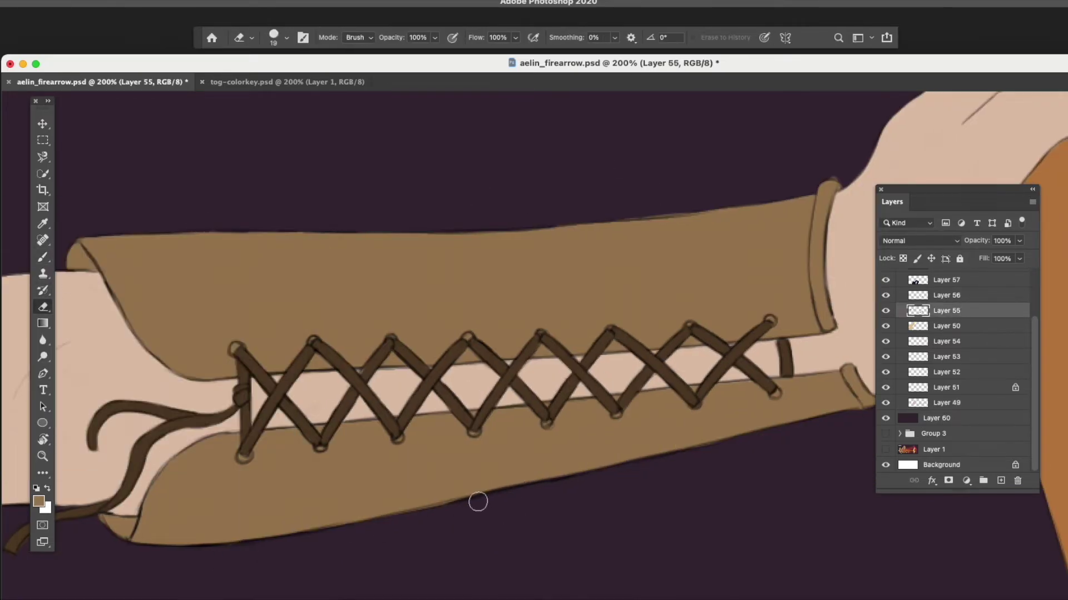
pyautogui.hscroll(-4, 477, 501)
pyautogui.hscroll(11, 269, 539)
pyautogui.hscroll(3, 376, 245)
# Return to skin Layer 49, sample the skin color and touch up the hand gripping the bow.
pyautogui.hotkey('alt', '[')
pyautogui.hotkey('alt', '[')
pyautogui.hotkey('alt', '[')
pyautogui.hotkey('alt', '[')
pyautogui.hotkey('alt', '[')
pyautogui.hotkey('alt', '[')
pyautogui.press('b')
pyautogui.keyDown('alt'); pyautogui.click(473, 416); pyautogui.keyUp('alt')
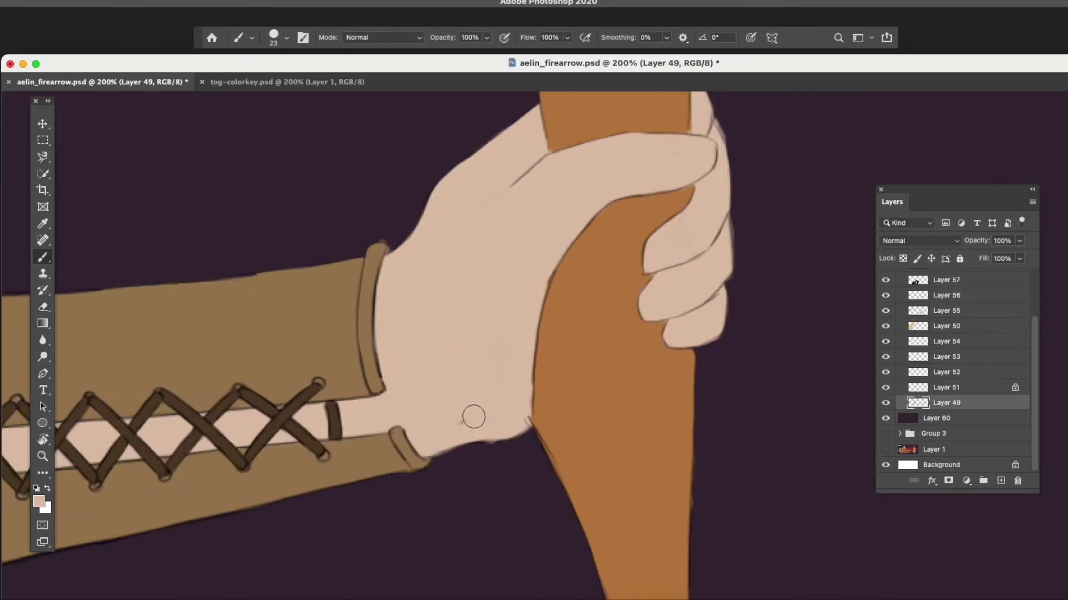
pyautogui.hscroll(7, 438, 462)
pyautogui.scroll(3, 501, 411)
pyautogui.hscroll(-11, 506, 219)
pyautogui.scroll(-4, 506, 219)
# Select Layer 55 again and clean the bracer's leather color around the wrist cuff.
pyautogui.hotkey('alt', ']')
pyautogui.hotkey('alt', ']')
pyautogui.hotkey('alt', ']')
pyautogui.hotkey('alt', ']')
pyautogui.hotkey('alt', ']')
pyautogui.hotkey('alt', ']')
pyautogui.hotkey('alt', ']')
pyautogui.hotkey('alt', ']')
pyautogui.hotkey('alt', ']')
pyautogui.hotkey('alt', ']')
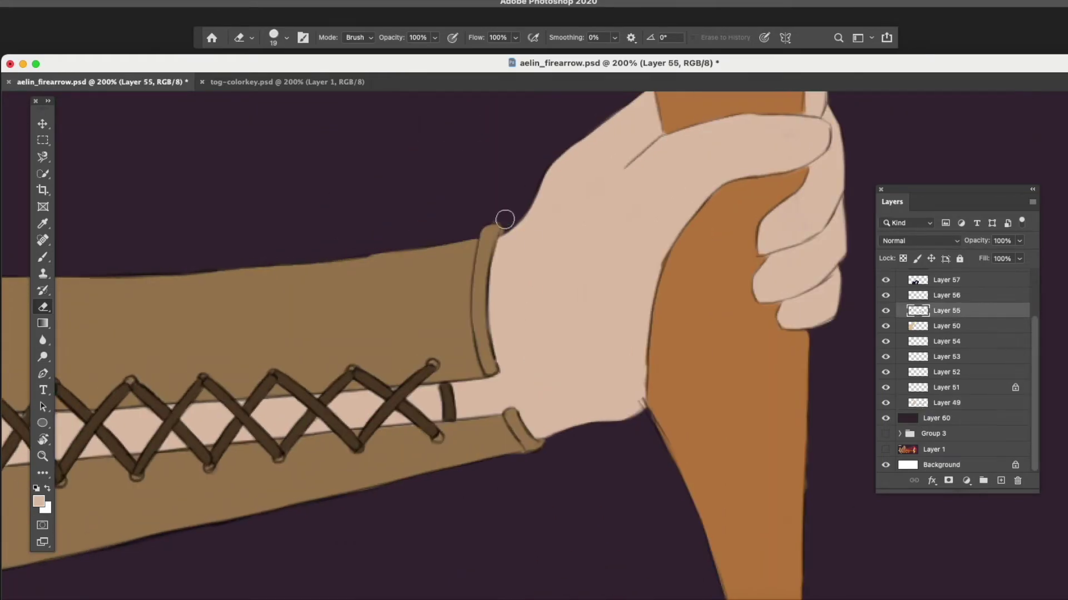
# Select Layer 59 and clean the arrow's color along its shaft and fletching.
pyautogui.hscroll(12, 506, 219)
pyautogui.scroll(6, 505, 219)
pyautogui.scroll(6, 506, 219)
pyautogui.hscroll(-10, 625, 293)
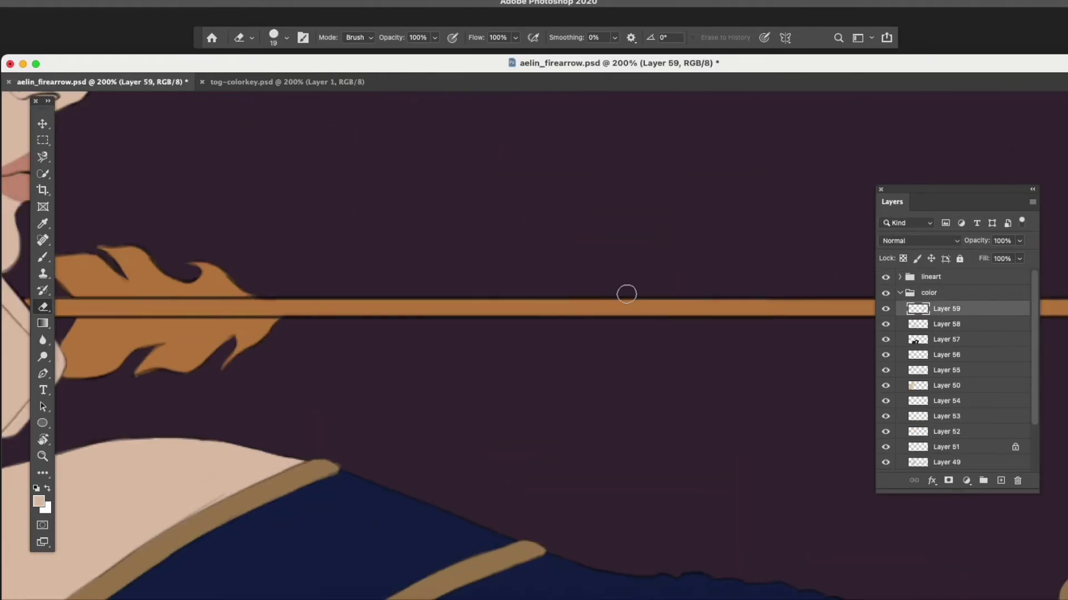
# Tidy the lineart around the blue dress, using the body and hair-face layers of the lineart group.
pyautogui.scroll(-5, 625, 293)
pyautogui.hscroll(-4, 272, 448)
pyautogui.hotkey('alt', '[')
pyautogui.hotkey('alt', '[')
pyautogui.click(900, 277)
pyautogui.click(945, 339)
pyautogui.hotkey('alt', ']')
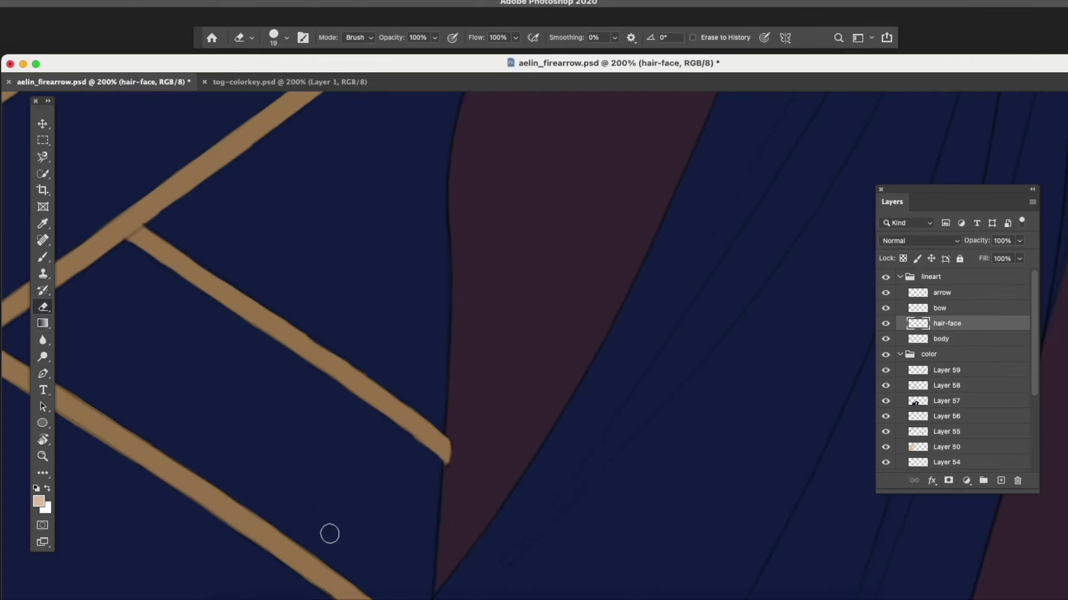
# Select Layer 58 in the color group and inspect the hair and dress edges, followed by the whole picture.
pyautogui.click(900, 277)
pyautogui.click(945, 325)
pyautogui.scroll(6, 528, 519)
pyautogui.hscroll(-10, 682, 331)
pyautogui.scroll(-3, 682, 331)
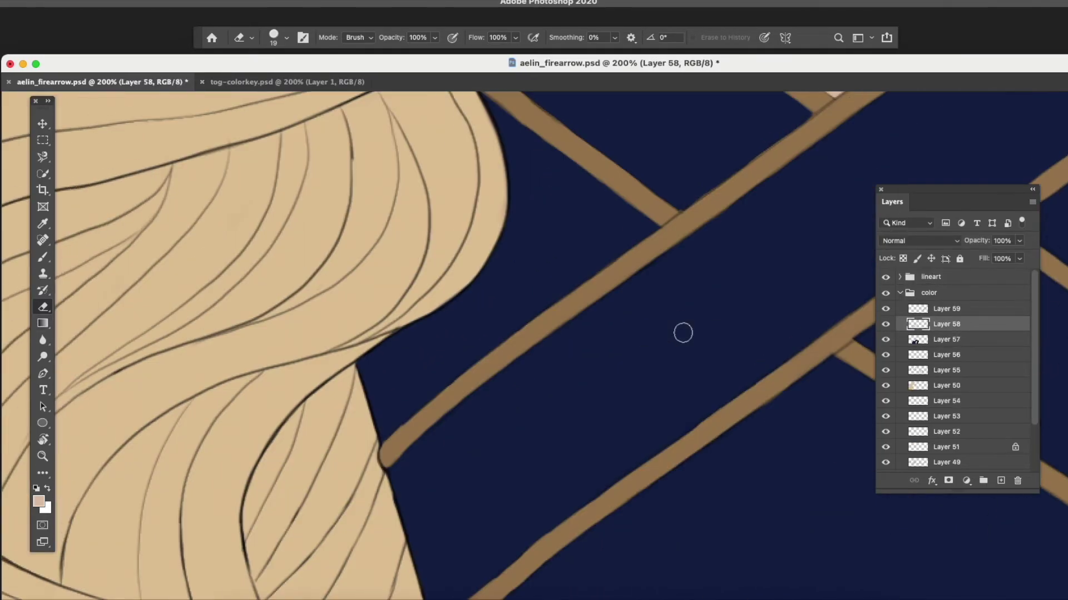
pyautogui.scroll(8, 681, 331)
pyautogui.hscroll(-4, 682, 332)
pyautogui.press('z')
pyautogui.hotkey('ctrl', '-')
pyautogui.hotkey('ctrl', '-')
pyautogui.hotkey('ctrl', '-')
pyautogui.moveTo(1030, 69); pyautogui.dragTo(995, 64)
pyautogui.hotkey('ctrl', '-')
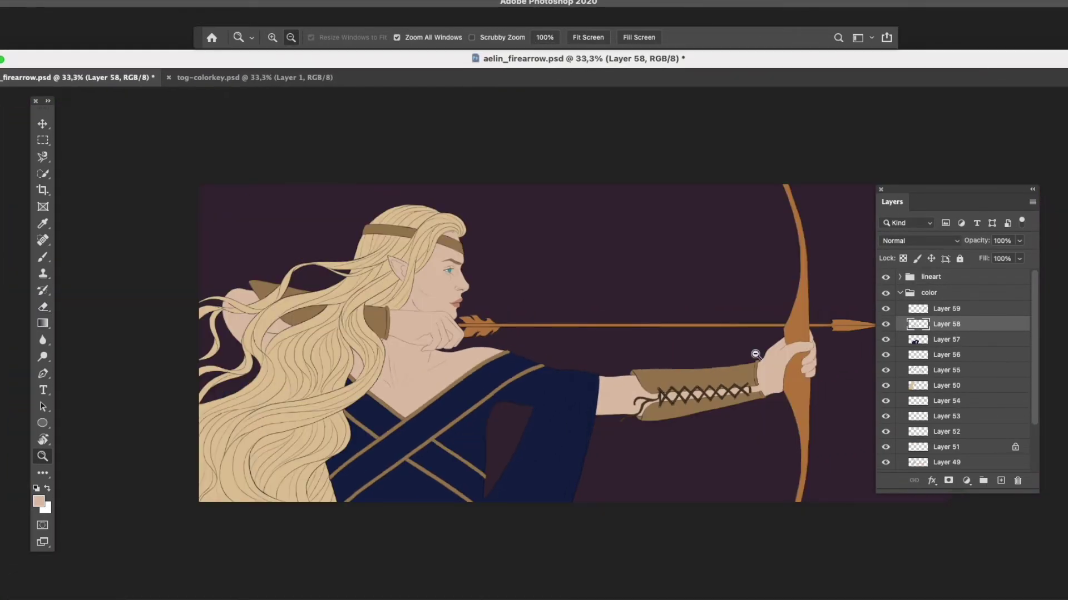
# Select the lacing's Layer 56, check it by toggling its visibility, and clean the lace color around the bracer.
pyautogui.tripleClick(755, 353)
pyautogui.hotkey('ctrl', '+')
pyautogui.press('e')
pyautogui.click(945, 354)
pyautogui.click(885, 354)
pyautogui.click(886, 355)
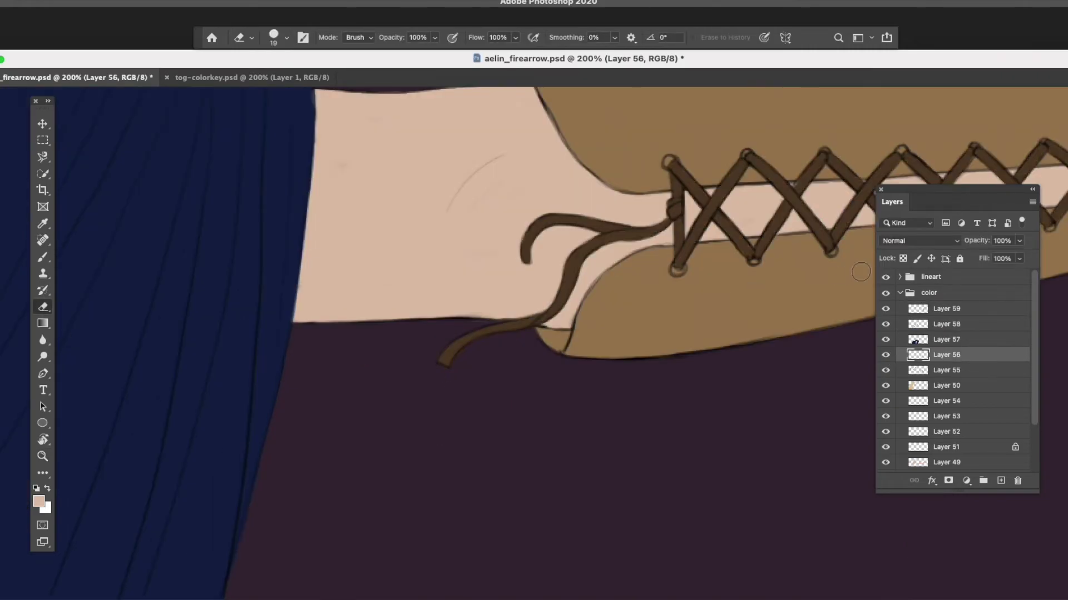
pyautogui.press('z')
pyautogui.keyDown('alt'); pyautogui.click(470, 357); pyautogui.keyUp('alt')
pyautogui.keyDown('alt'); pyautogui.click(656, 338); pyautogui.keyUp('alt')
pyautogui.keyDown('alt'); pyautogui.click(656, 338); pyautogui.keyUp('alt')
pyautogui.keyDown('alt'); pyautogui.click(656, 338); pyautogui.keyUp('alt')
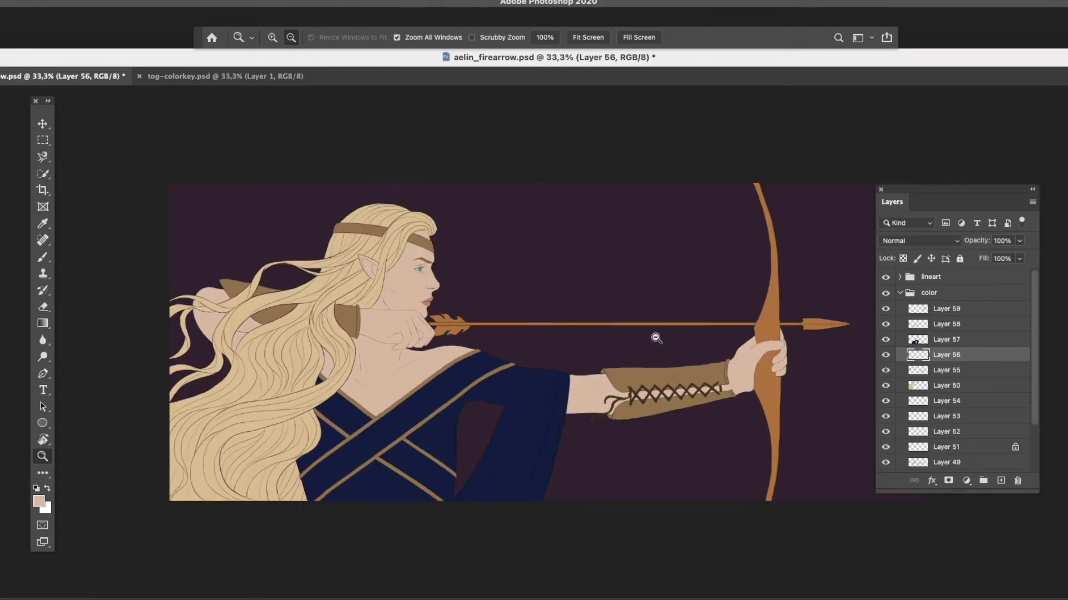
# Duplicate the color group and merge the copy into a single layer above the original.
pyautogui.rightClick(923, 293)
pyautogui.click(954, 48)
pyautogui.press('Return')
pyautogui.rightClick(940, 293)
pyautogui.click(945, 479)
# Set the foreground color to gray 909090 and cover the figure on the color copy layer with it.
pyautogui.click(38, 502)
pyautogui.write('999999')
pyautogui.press('Return')
pyautogui.press('b')
pyautogui.rightClick(390, 383)
pyautogui.moveTo(400, 266)
pyautogui.mouseDown()
pyautogui.moveTo(488, 514)
pyautogui.moveTo(838, 352)
pyautogui.moveTo(326, 256)
pyautogui.moveTo(312, 473)
pyautogui.moveTo(373, 356)
pyautogui.mouseUp()
# Erase the gray from the arrow's fletching and shaft on the color copy layer, adjusting the eraser size as needed.
pyautogui.press('z')
pyautogui.moveTo(469, 342); pyautogui.dragTo(501, 342)
pyautogui.press('e')
pyautogui.moveTo(423, 233)
pyautogui.mouseDown()
pyautogui.moveTo(285, 226)
pyautogui.moveTo(263, 321)
pyautogui.mouseUp()
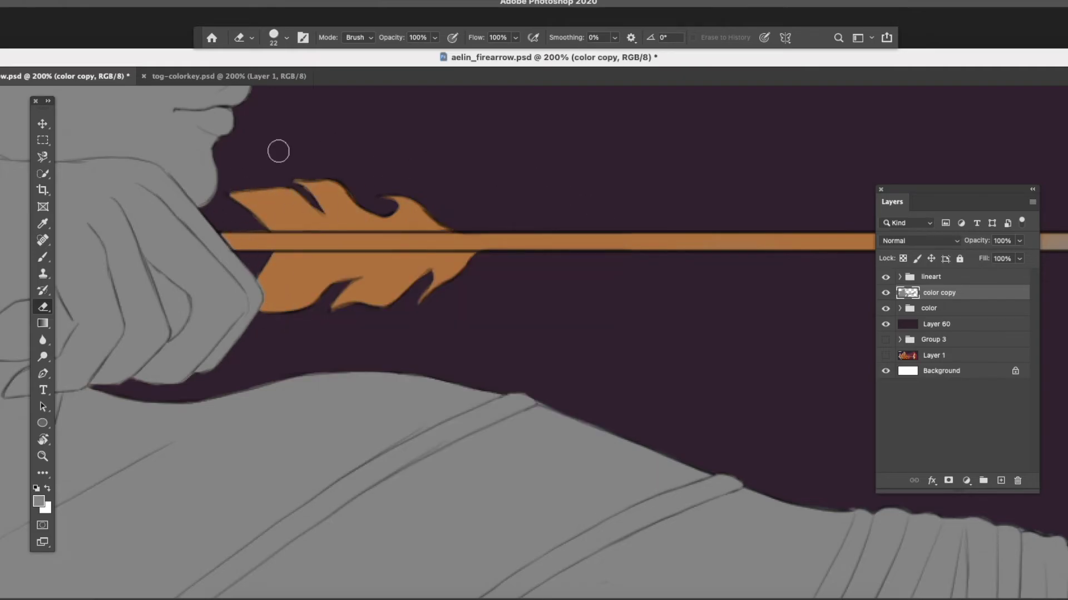
pyautogui.press(']')
pyautogui.press(']')
pyautogui.press(']')
pyautogui.press(']')
pyautogui.press(']')
pyautogui.moveTo(278, 151)
pyautogui.mouseDown()
pyautogui.moveTo(302, 245)
pyautogui.moveTo(136, 298)
pyautogui.moveTo(448, 142)
pyautogui.moveTo(563, 186)
pyautogui.mouseUp()
pyautogui.press('[')
pyautogui.press('[')
pyautogui.press('[')
pyautogui.press('[')
pyautogui.press('[')
pyautogui.press('[')
pyautogui.moveTo(406, 334)
pyautogui.mouseDown()
pyautogui.moveTo(443, 293)
pyautogui.moveTo(375, 449)
pyautogui.mouseUp()
# Erase the gray from the bow down to its lower limb with a 63 px eraser.
pyautogui.scroll(-5, 521, 360)
pyautogui.rightClick(468, 352)
pyautogui.write('63')
pyautogui.press('Return')
pyautogui.moveTo(468, 352); pyautogui.dragTo(422, 501)
pyautogui.scroll(-5, 453, 239)
pyautogui.moveTo(454, 239); pyautogui.dragTo(499, 582)
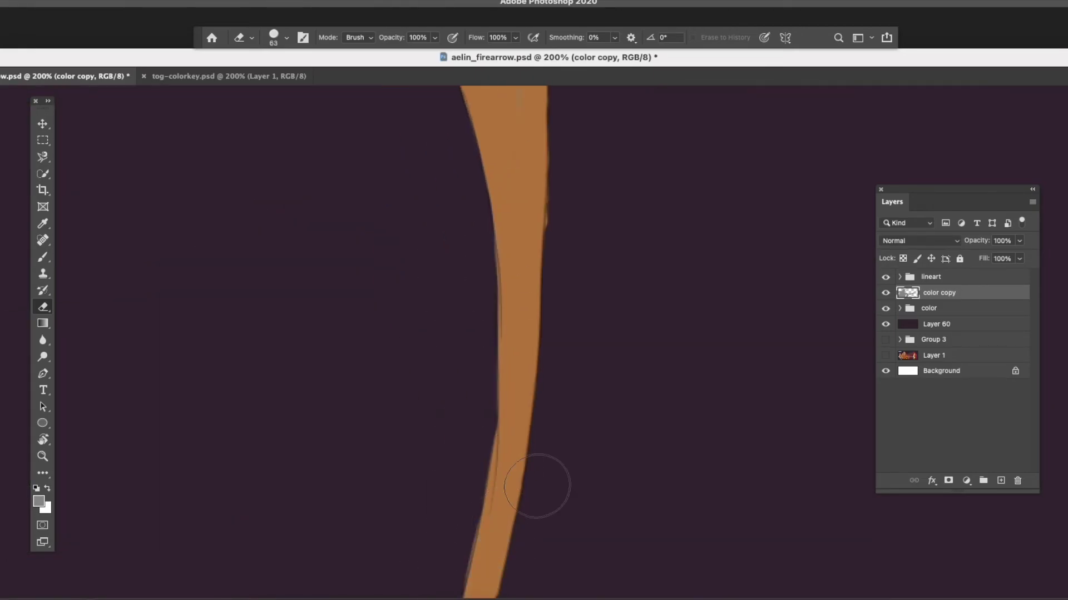
pyautogui.scroll(5, 499, 582)
# Touch up the gray edges of the bow hand with a 9 px brush, keeping the foreground color at 909090.
pyautogui.press('b')
pyautogui.rightClick(439, 334)
pyautogui.write('9')
pyautogui.press('Return')
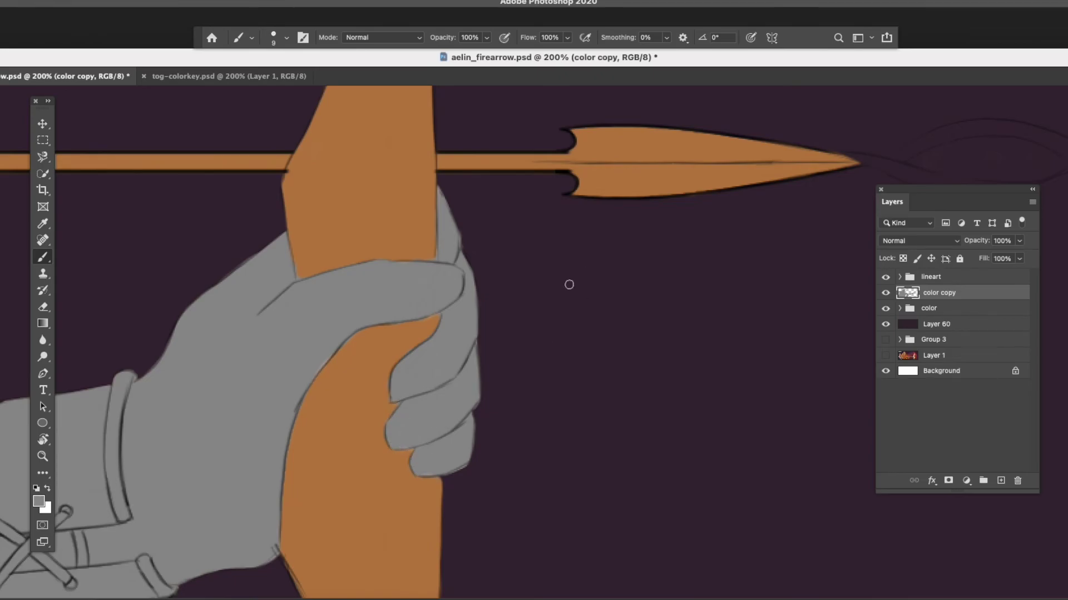
pyautogui.keyDown('ctrl'); pyautogui.click(232, 345); pyautogui.keyUp('ctrl')
pyautogui.press('e')
pyautogui.keyDown('ctrl'); pyautogui.click(286, 556); pyautogui.keyUp('ctrl')
pyautogui.press('i')
pyautogui.click(39, 502)
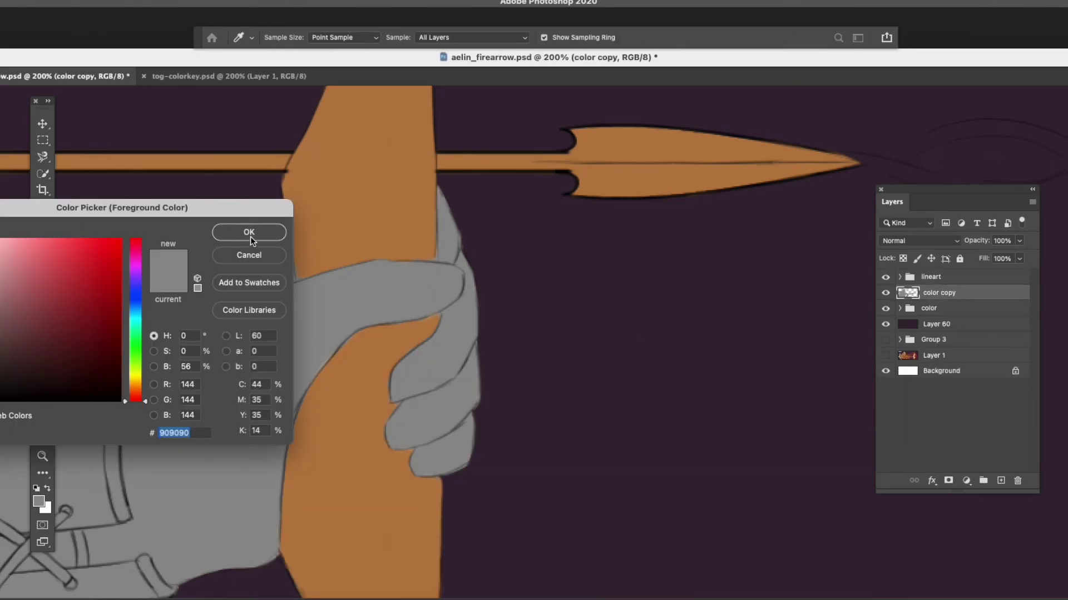
pyautogui.click(248, 233)
pyautogui.press('e')
# Set the color copy layer's blend mode to Multiply and hide the layer.
pyautogui.hotkey('ctrl', '-')
pyautogui.hotkey('ctrl', '-')
pyautogui.hotkey('ctrl', '-')
pyautogui.hotkey('ctrl', '-')
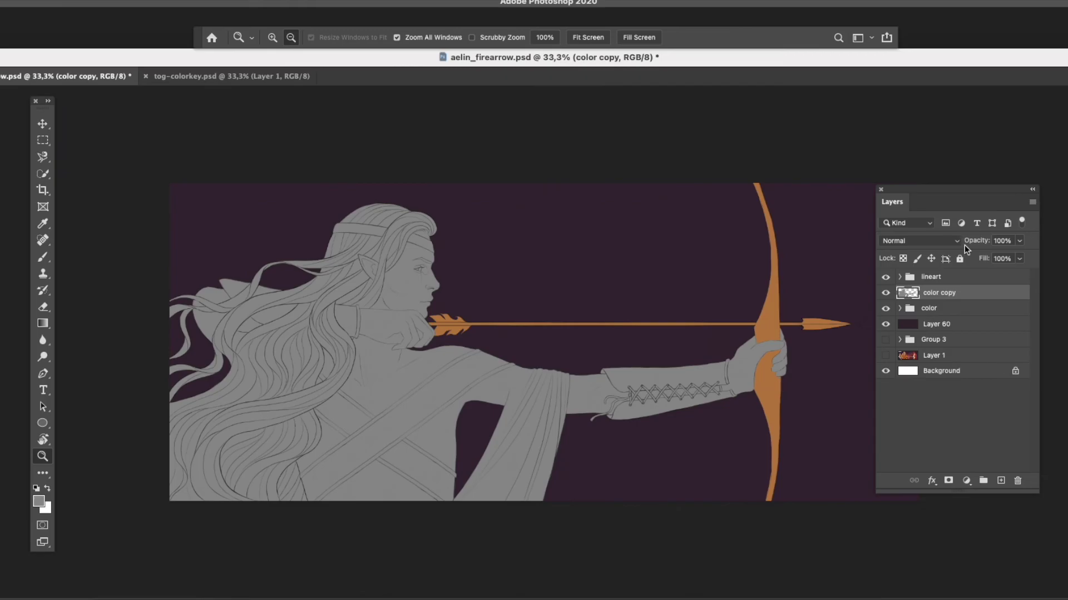
pyautogui.hotkey('shift', 'alt', 'm')
pyautogui.hotkey('ctrl', ',')
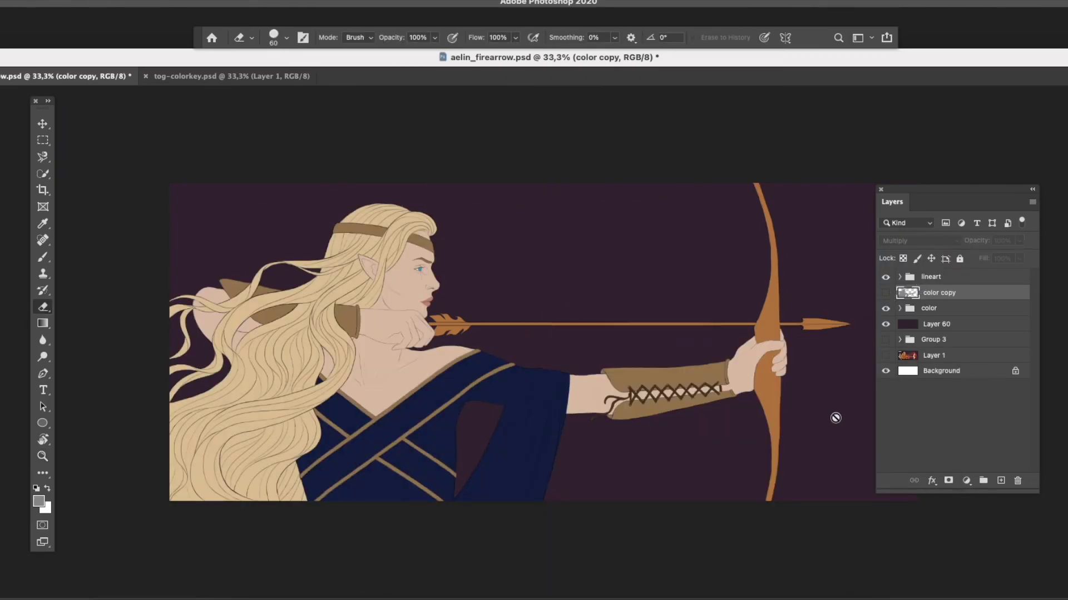
# Compare the flat colors with the Layer 1 reference by temporarily showing it in place of the Layer 60 background.
pyautogui.press('z')
pyautogui.hotkey('ctrl', '+')
pyautogui.click(885, 356)
pyautogui.click(885, 324)
pyautogui.hotkey('ctrl', '-')
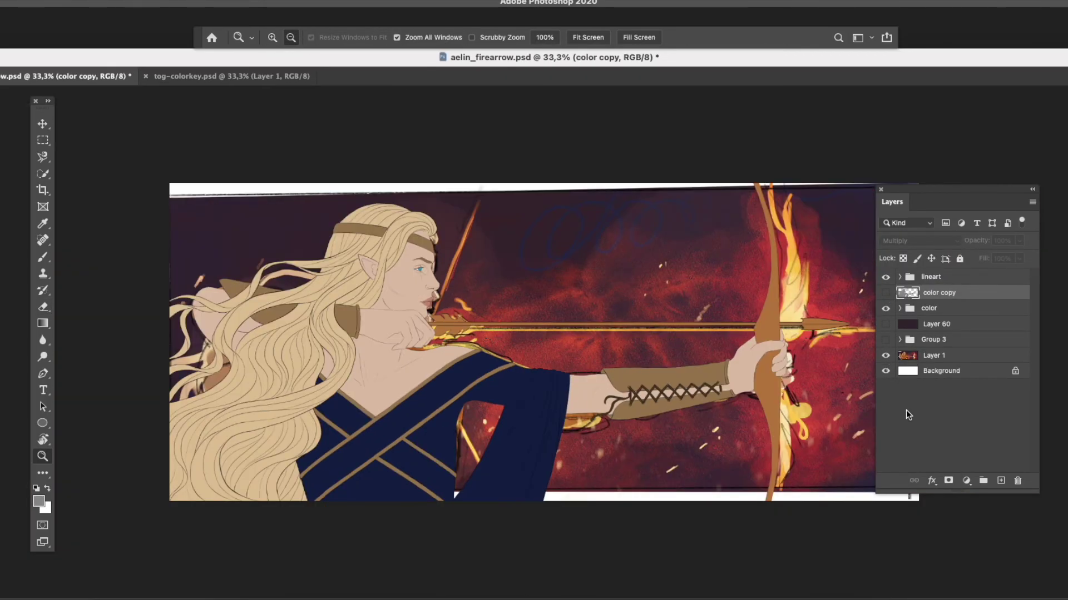
pyautogui.click(885, 355)
pyautogui.click(885, 324)
# Lock the arrow lineart layer's transparency and recolor its lines bright orange from the fletching to the arrowhead.
pyautogui.click(899, 276)
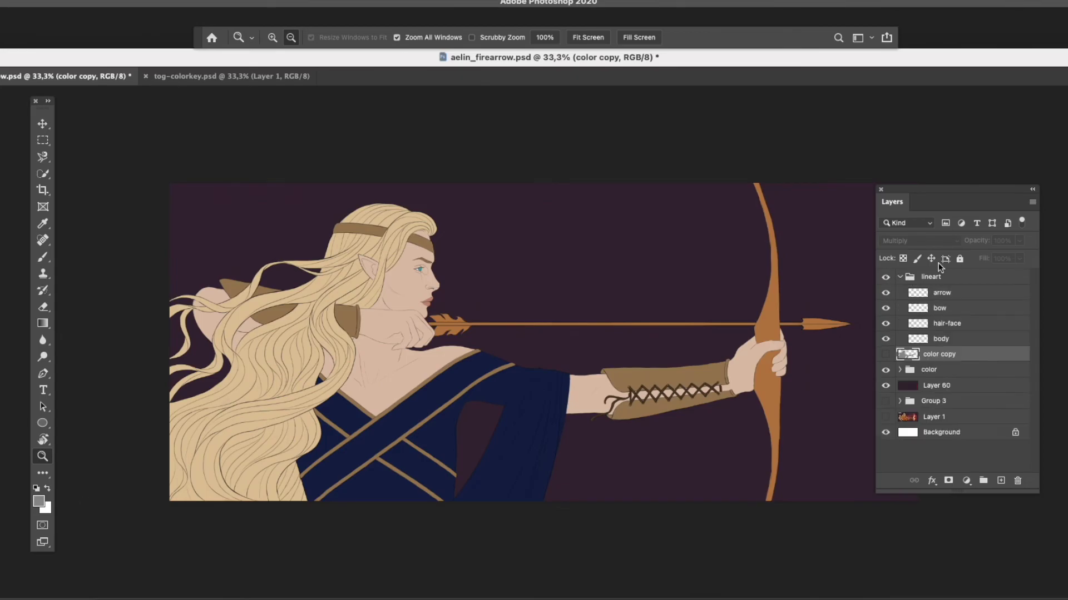
pyautogui.click(941, 293)
pyautogui.hotkey('ctrl', '+')
pyautogui.hotkey('ctrl', '+')
pyautogui.hotkey('ctrl', '+')
pyautogui.press('b')
pyautogui.click(39, 501)
pyautogui.click(89, 281)
pyautogui.click(248, 231)
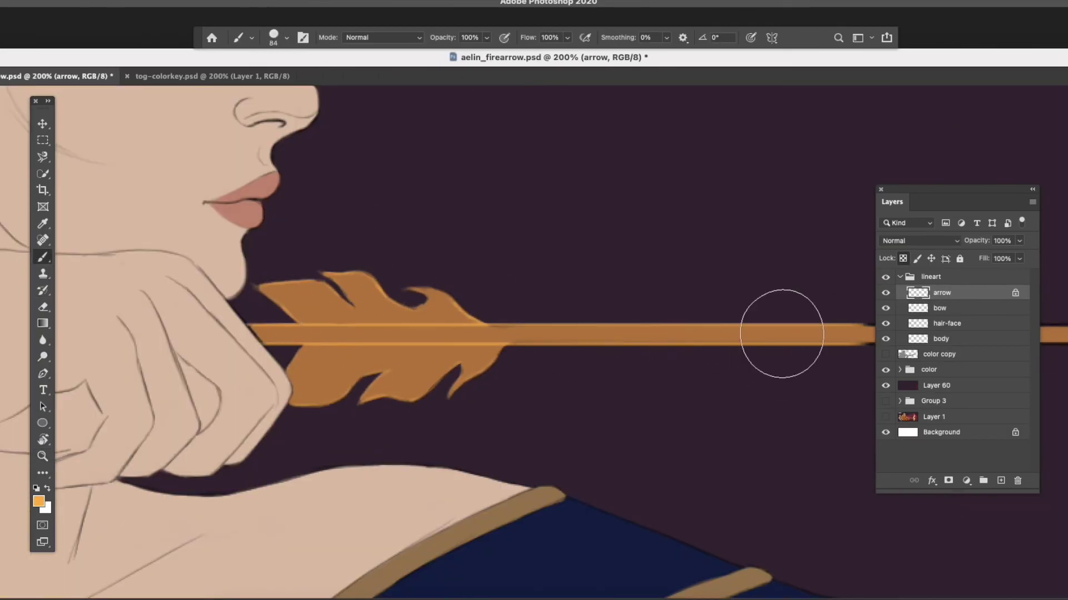
pyautogui.hscroll(20, 697, 353)
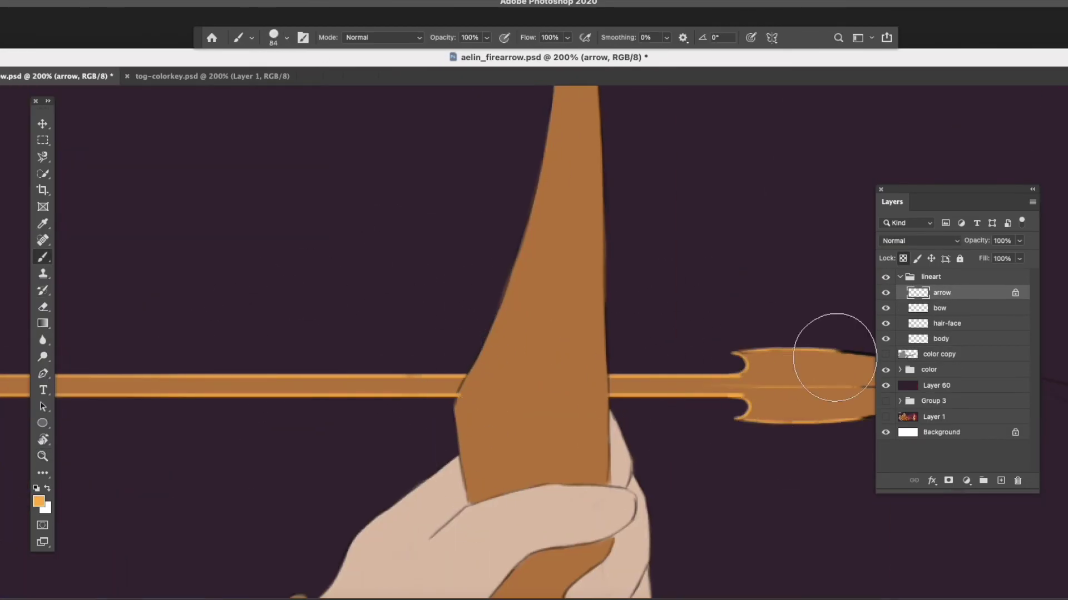
pyautogui.hscroll(10, 778, 372)
# Lock the bow lineart layer's transparency and recolor the bow's outlines the same orange.
pyautogui.click(915, 301)
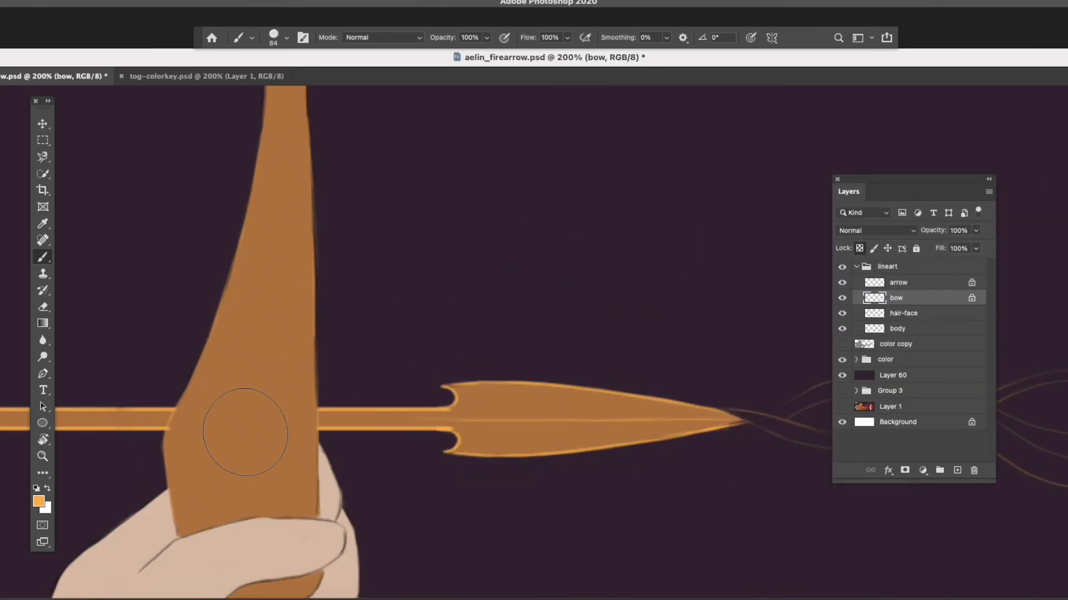
pyautogui.scroll(10, 248, 447)
pyautogui.scroll(-15, 359, 484)
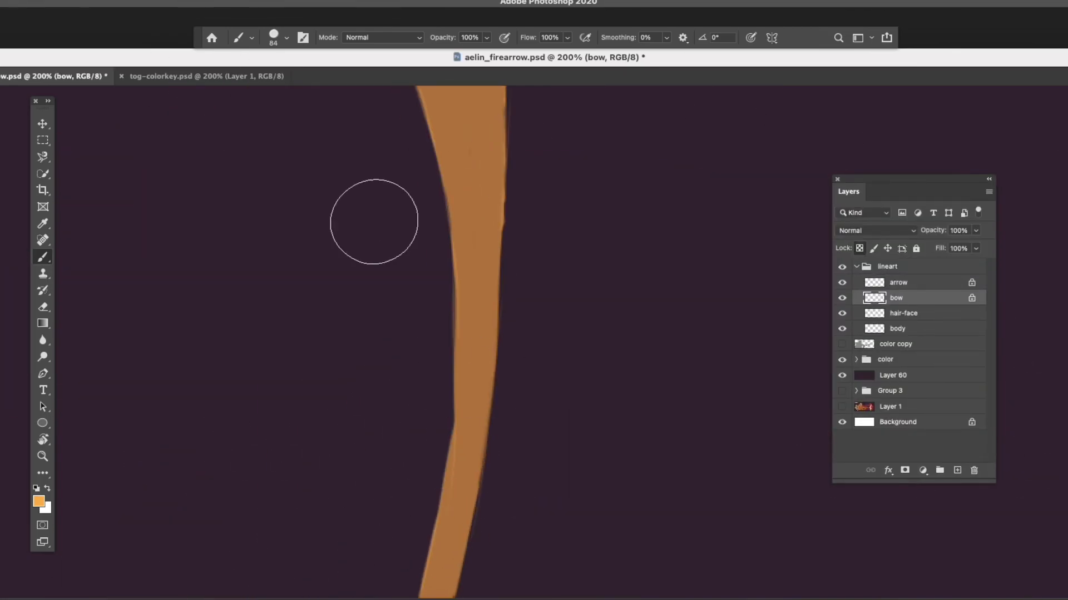
# Collapse the lineart group, show the gray color copy layer and move it above the lineart.
pyautogui.press('z')
pyautogui.scroll(-4, 371, 222)
pyautogui.click(856, 267)
pyautogui.click(842, 283)
pyautogui.click(916, 290)
pyautogui.press('Delete')
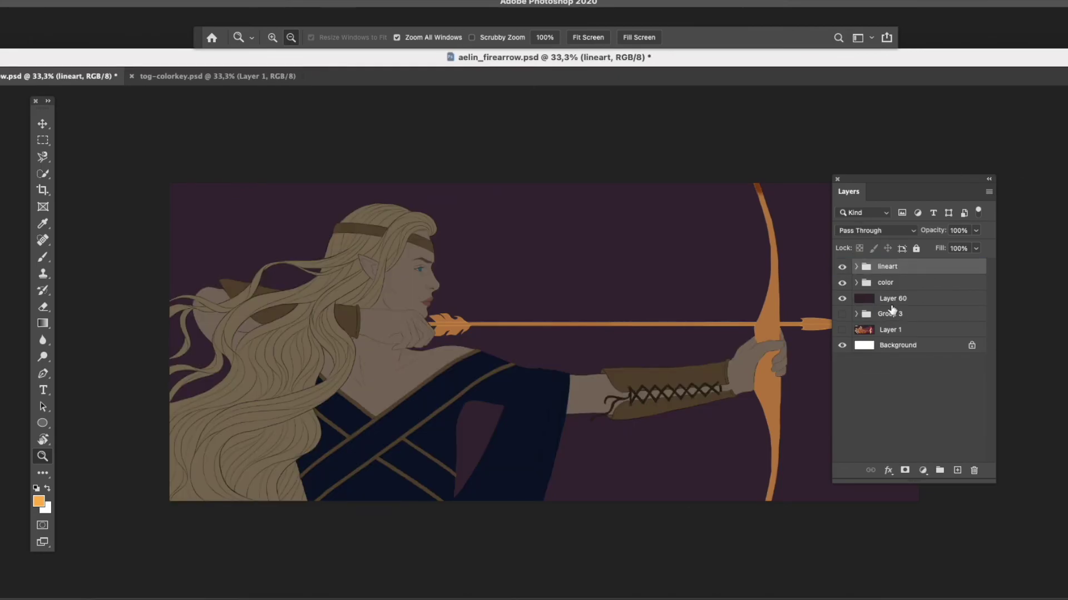
pyautogui.moveTo(899, 286); pyautogui.dragTo(919, 261)
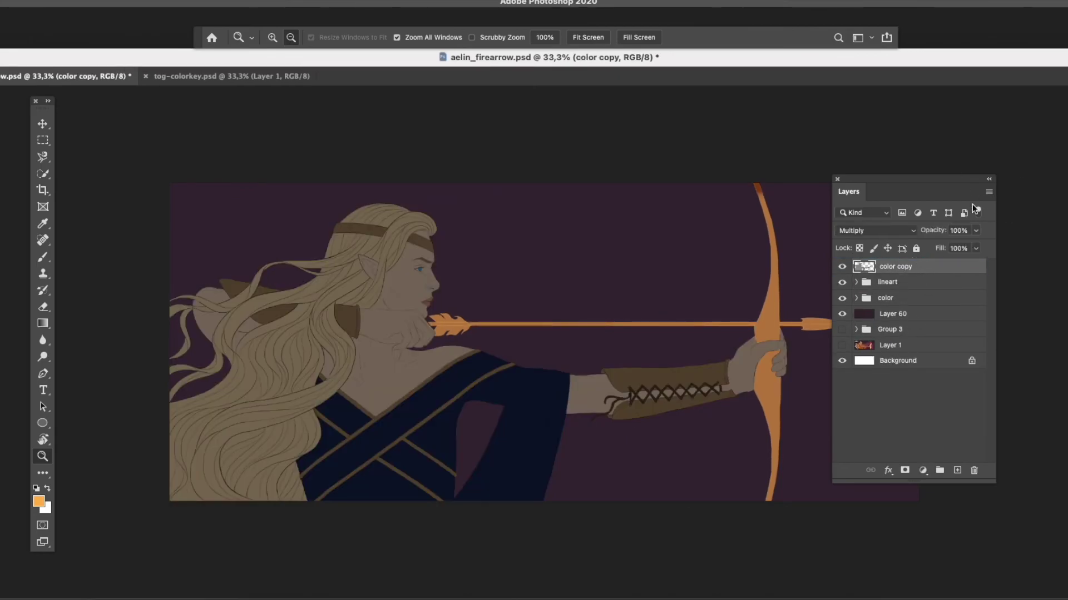
pyautogui.hotkey('ctrl', '+')
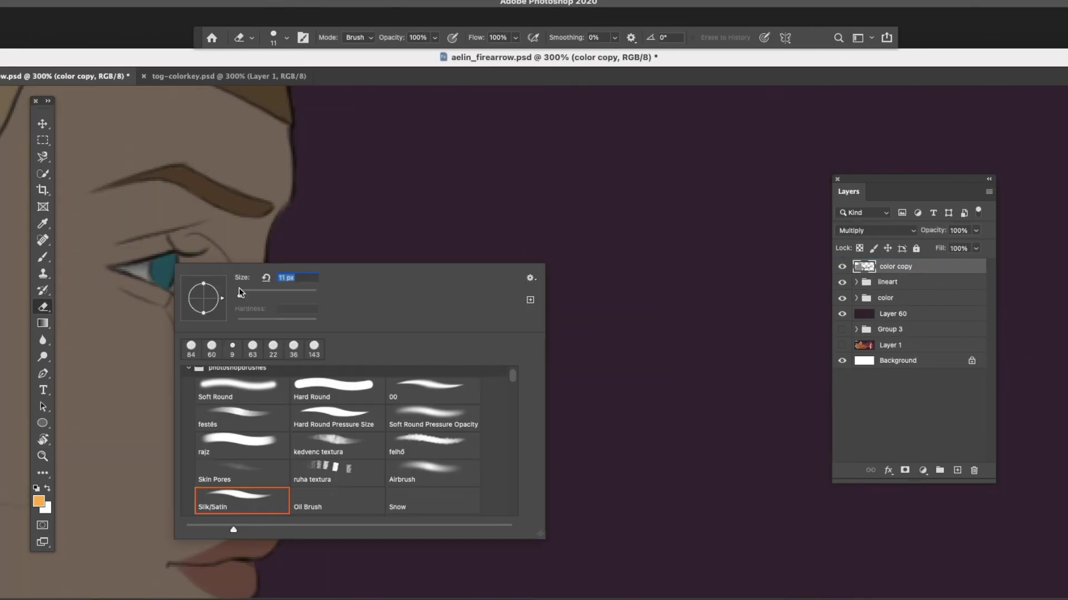